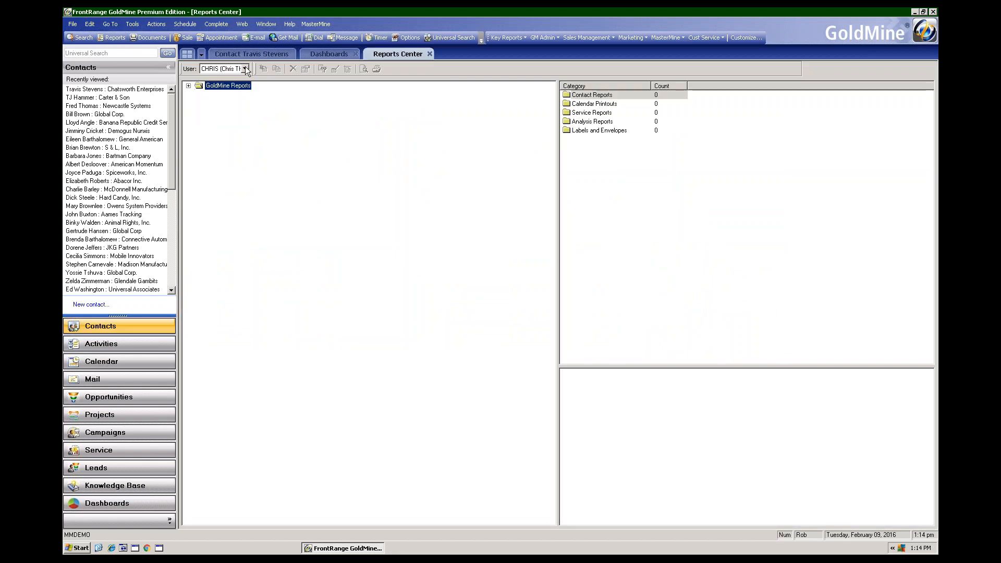
- Show the public reports in the Reports Center and list the Calendar Printouts under GoldMine Reports
left_click(245, 68)
left_click(229, 85)
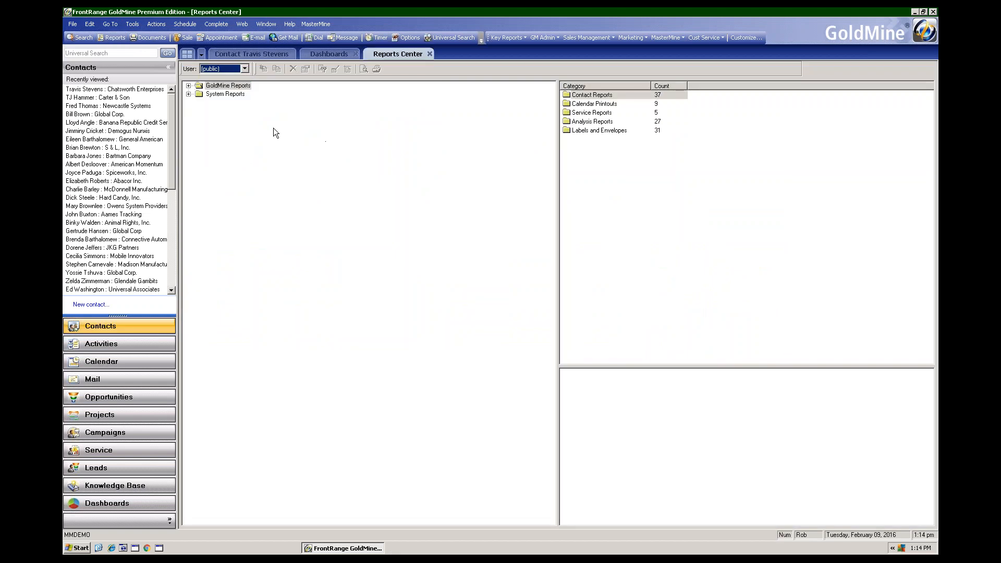
left_click(188, 85)
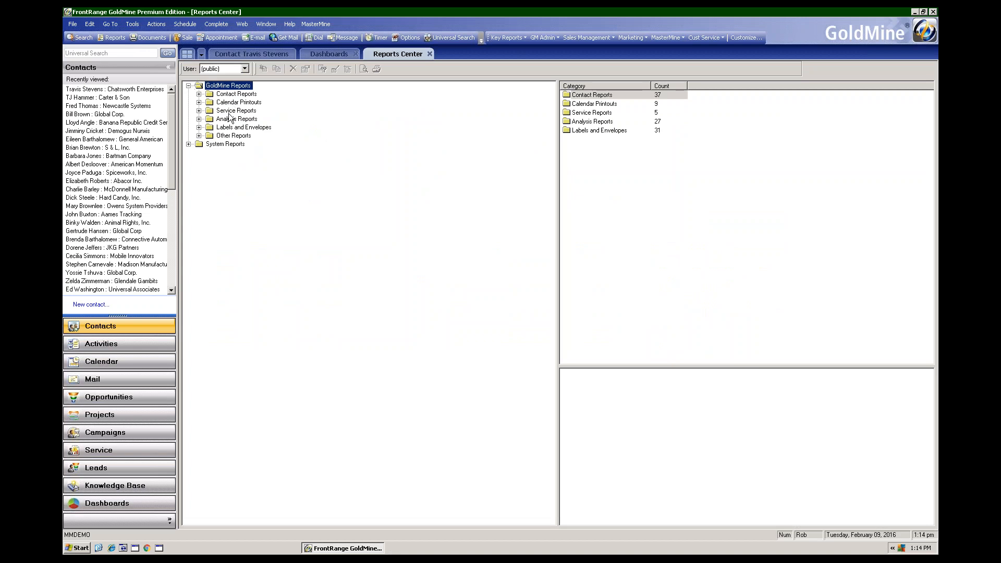
left_click(199, 102)
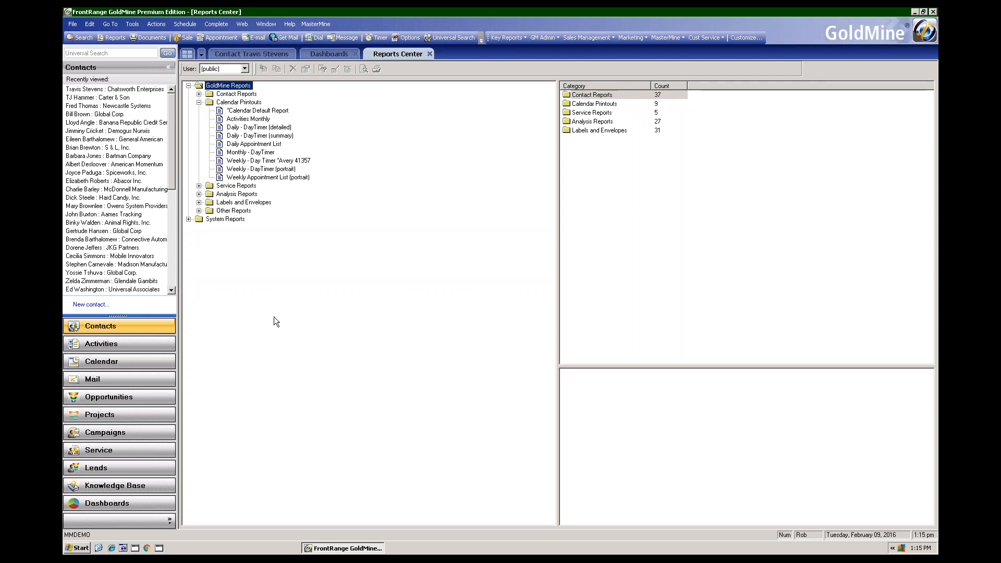
- Return to the contact record and open the Call Report from the Sales Management reports in Excel
left_click(255, 53)
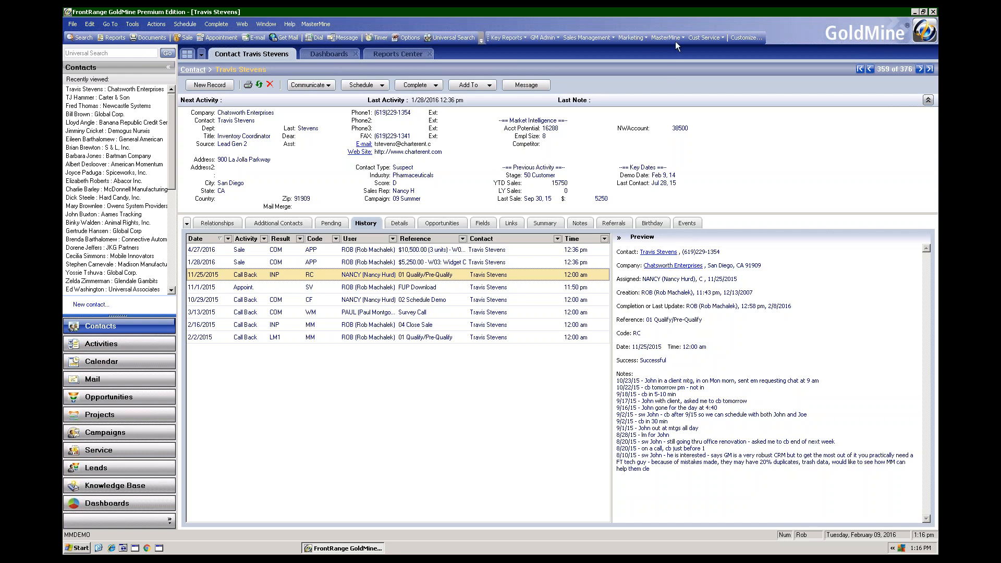
left_click(586, 38)
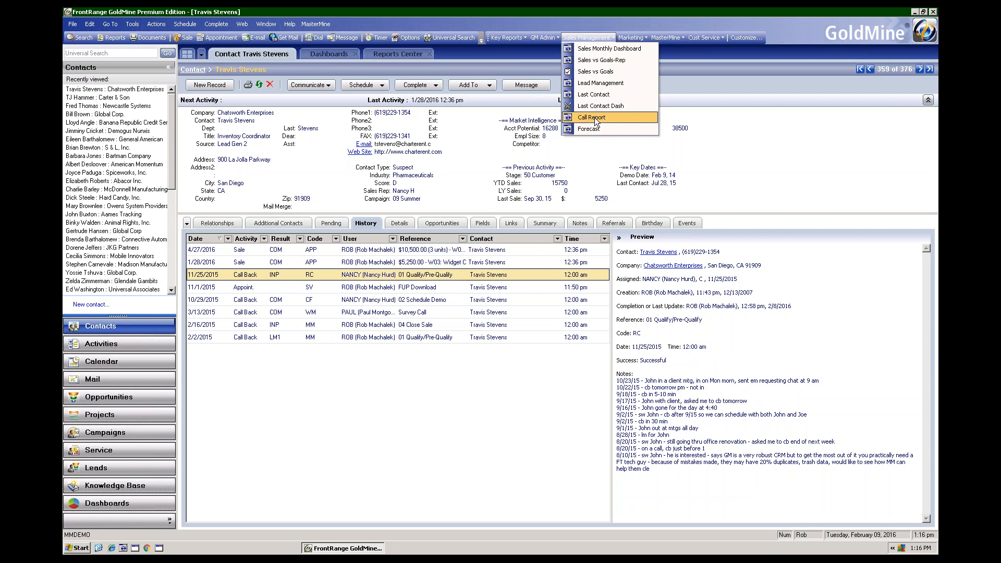
left_click(594, 118)
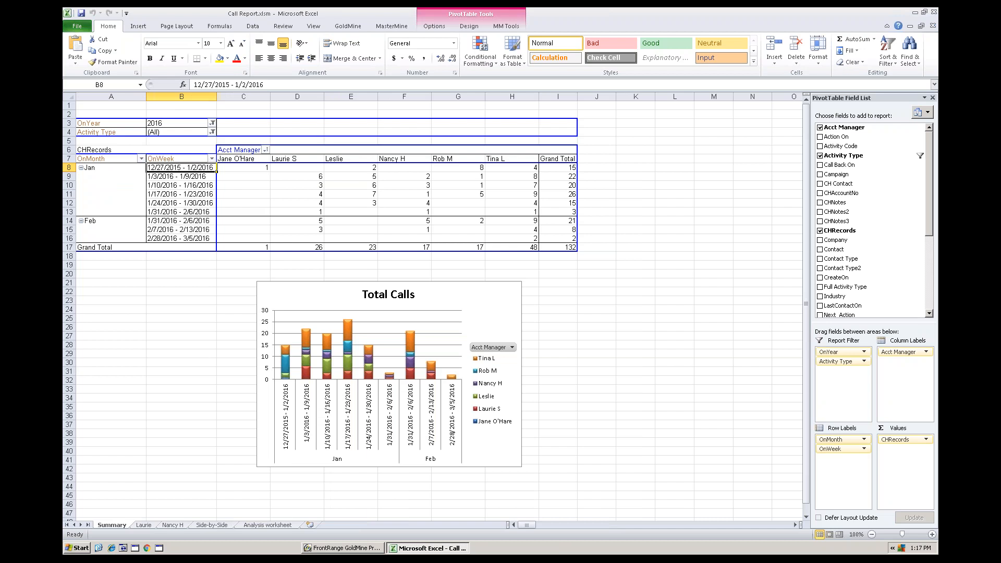
- Examine the Activity Type filter choices of the Summary pivot table without changing them
left_click(287, 186)
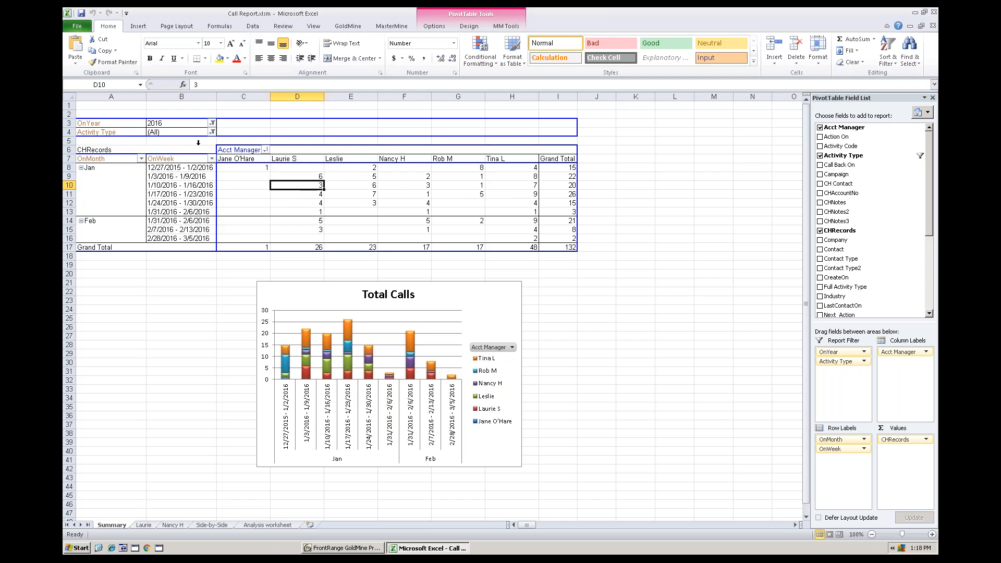
left_click(212, 132)
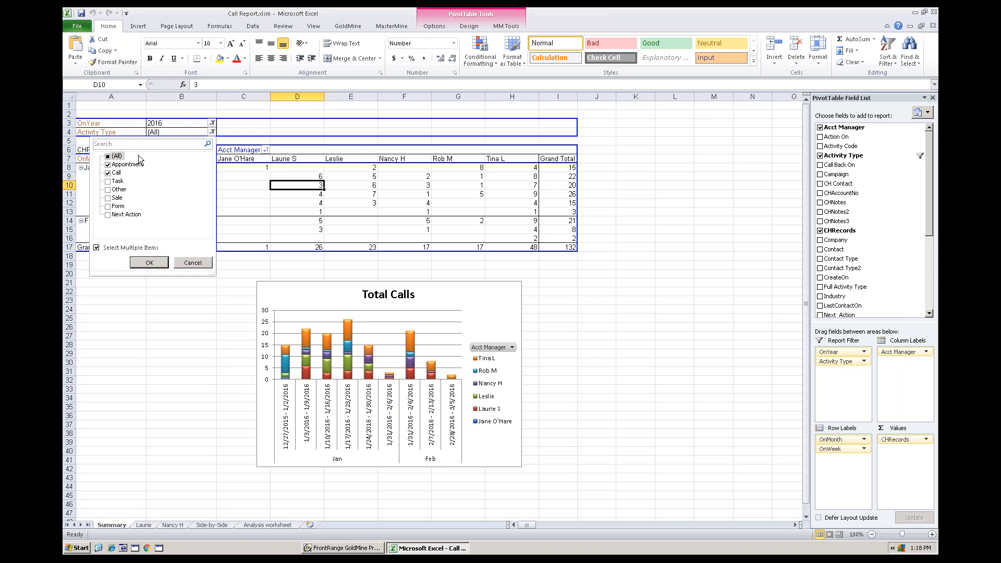
left_click(194, 263)
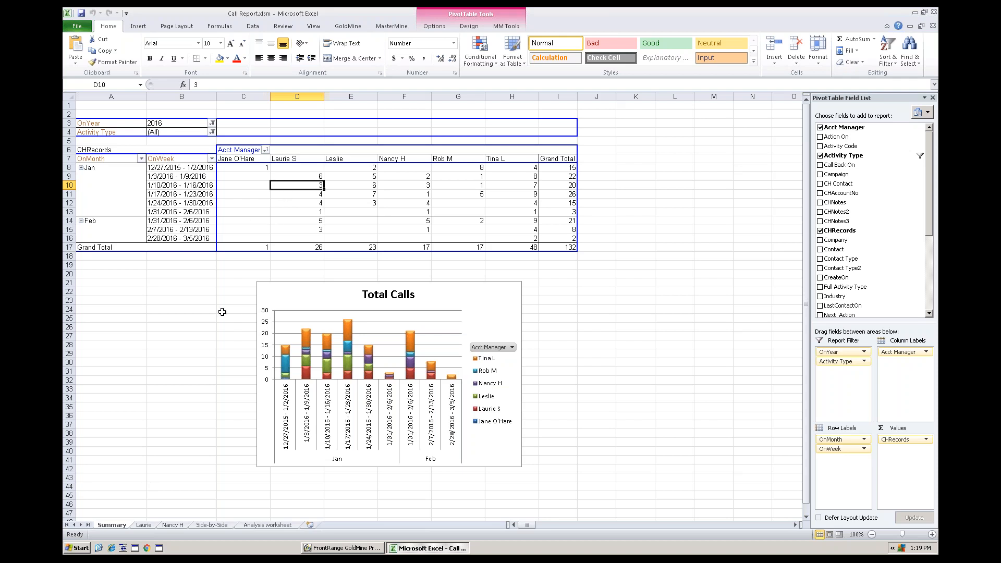
- Open the first individual sales rep's worksheet and optimize its columns so the notes wrap
left_click(148, 526)
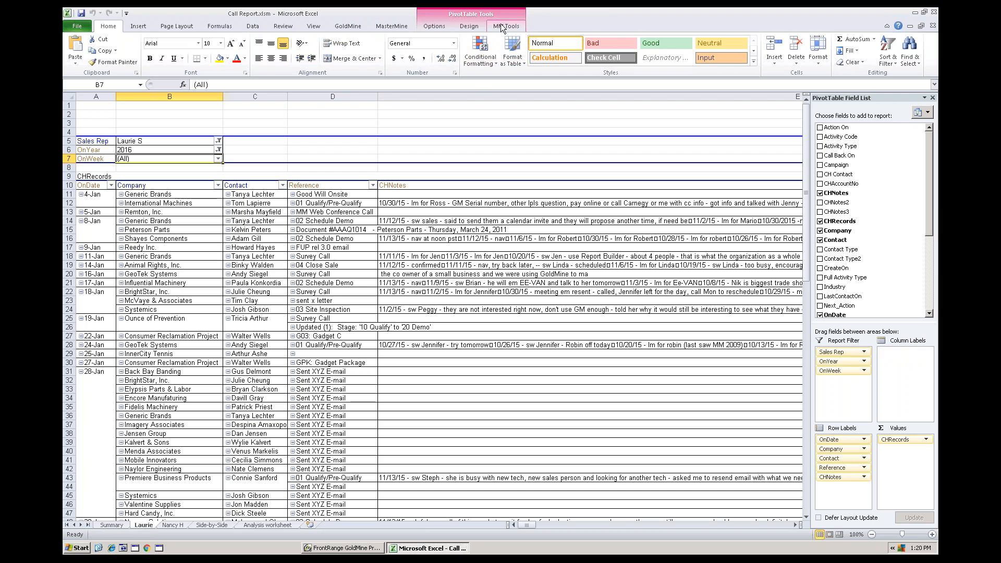
left_click(392, 26)
left_click(200, 48)
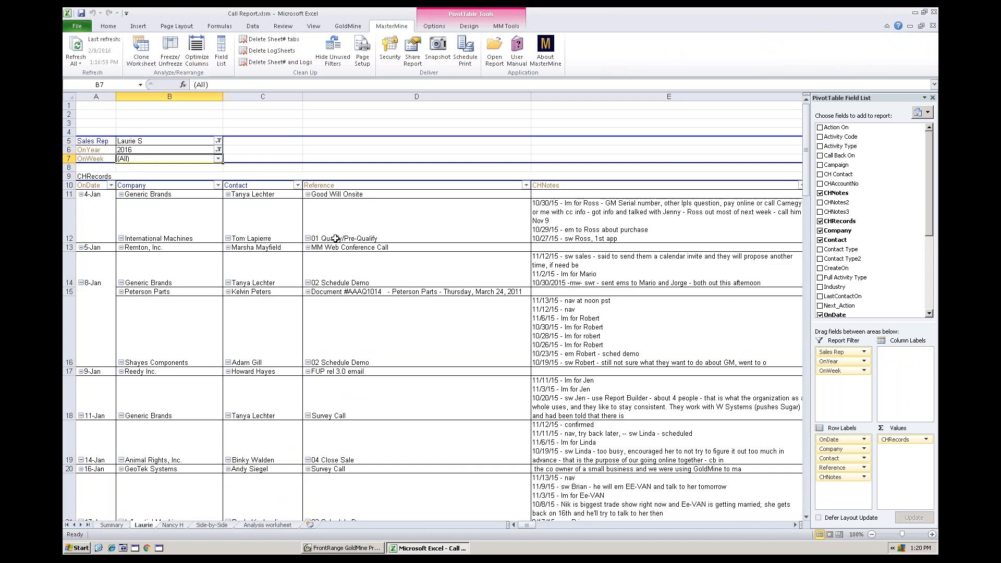
- Filter the rep's call list to the OnWeek range 1/31/2016 - 2/6/2016 and narrow the Reference column
left_click(218, 159)
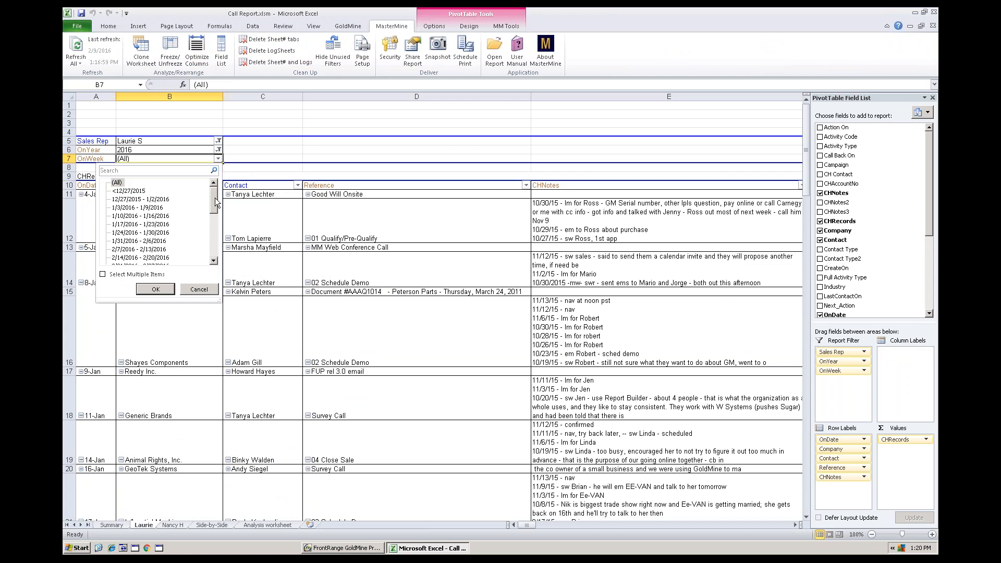
scroll(214, 205, "down", 1)
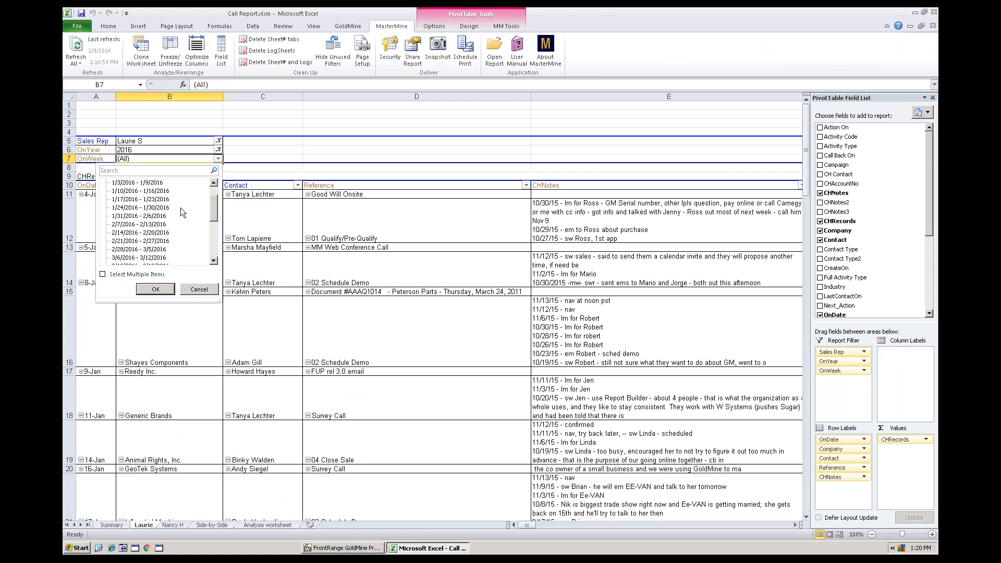
left_click(138, 216)
left_click(155, 289)
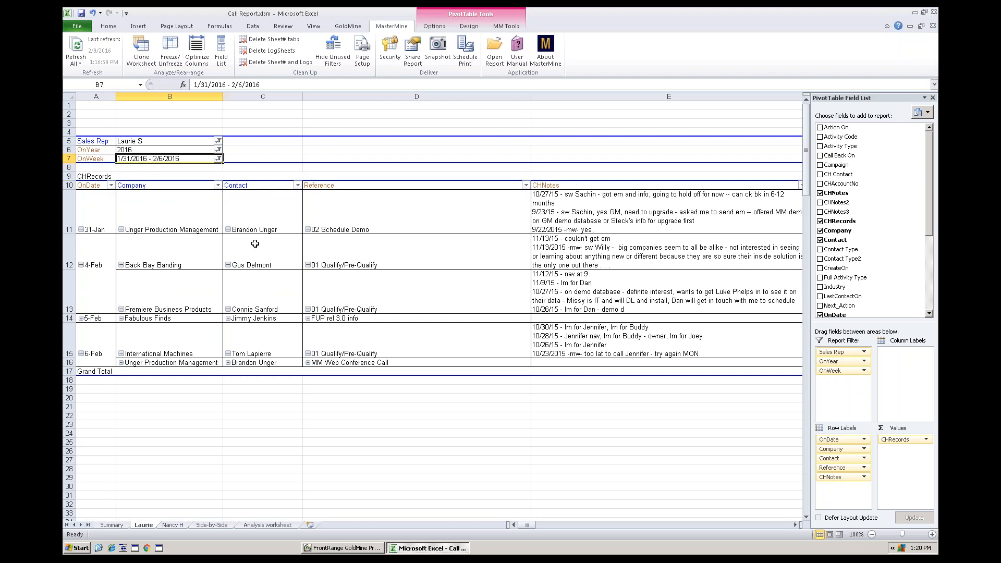
left_click(377, 261)
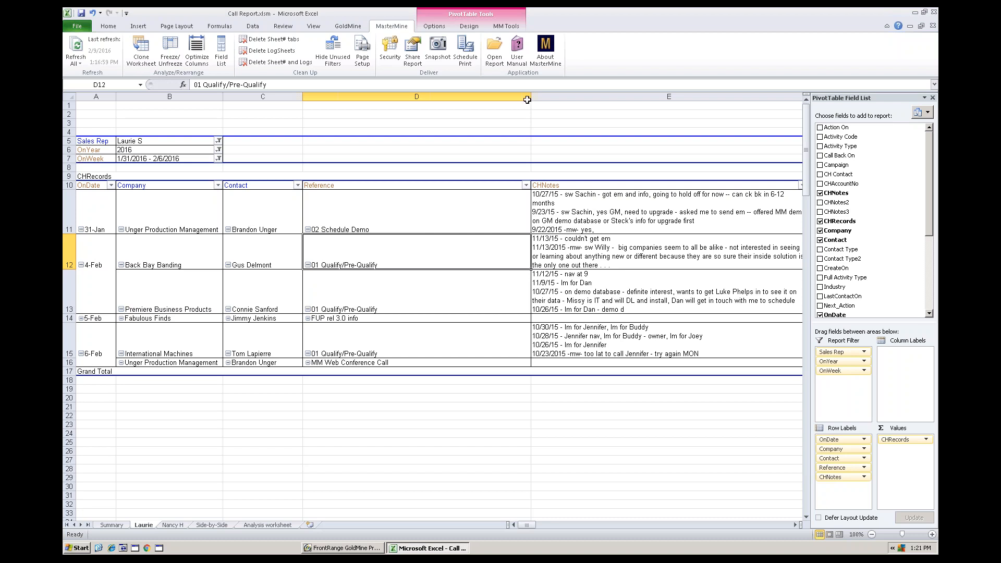
left_click_drag(532, 96, 450, 97)
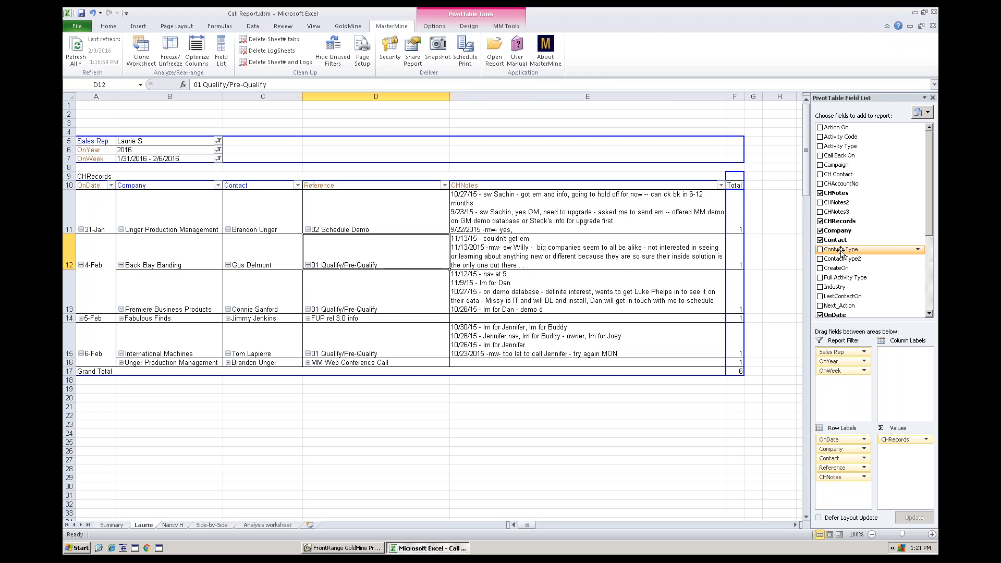
- Add Contact Type to the pivot table as the first row field, ahead of OnDate, and optimize the columns
left_click_drag(838, 250, 722, 239)
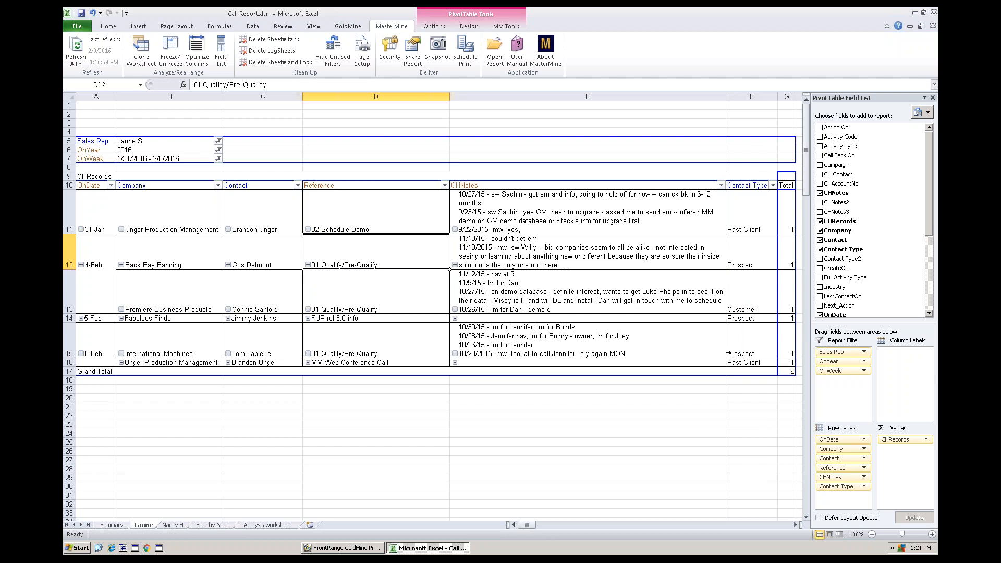
left_click_drag(746, 190, 91, 187)
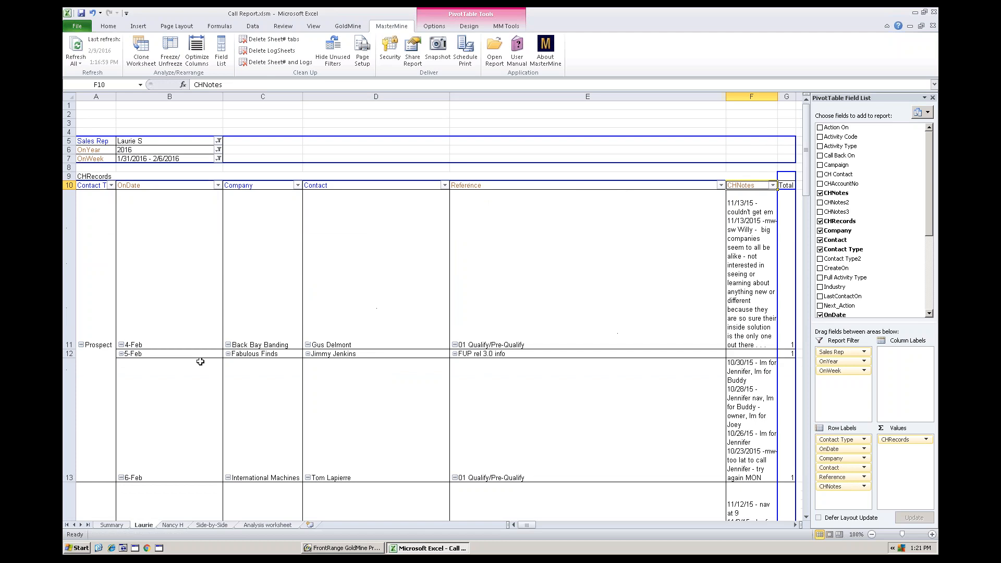
left_click(202, 63)
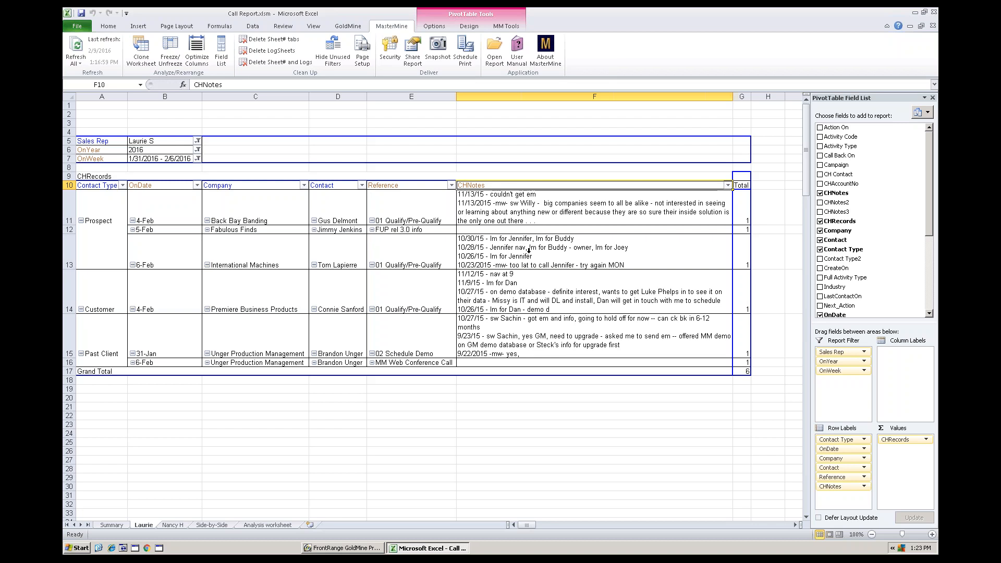
- Drill down into the total of the 5-Feb Fabulous Finds row, re-joining and word-wrapping the notes columns
left_click(522, 230)
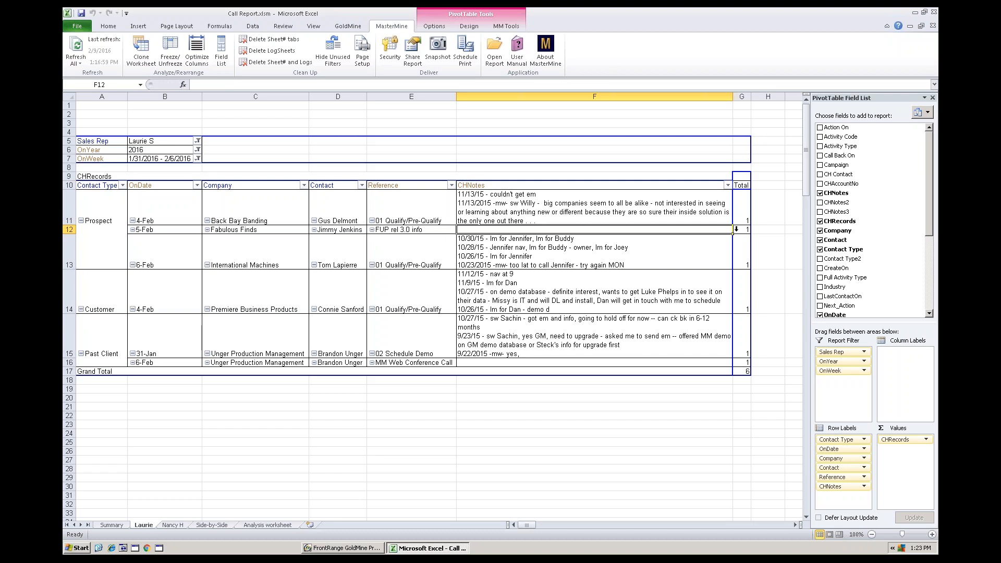
double_click(743, 229)
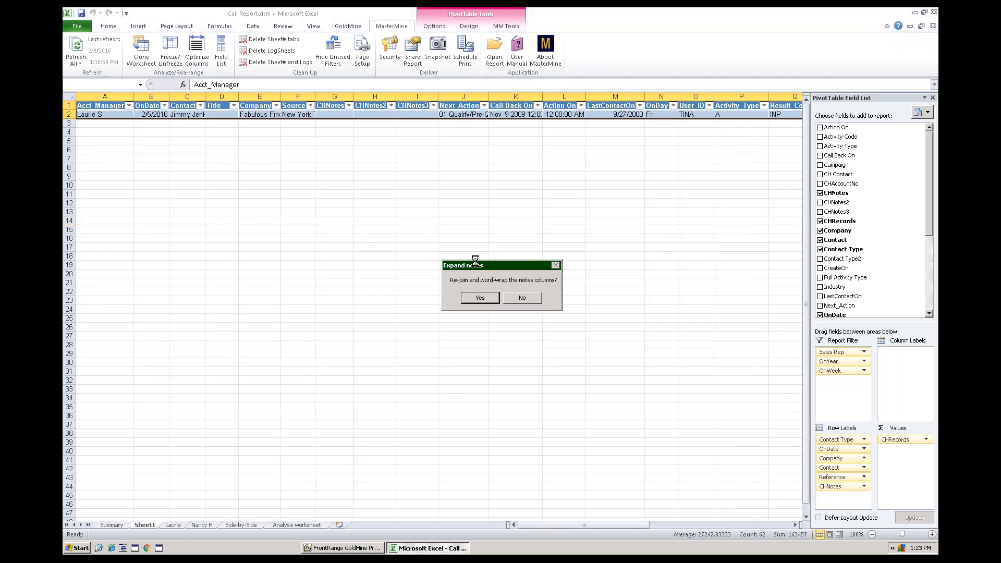
left_click(484, 298)
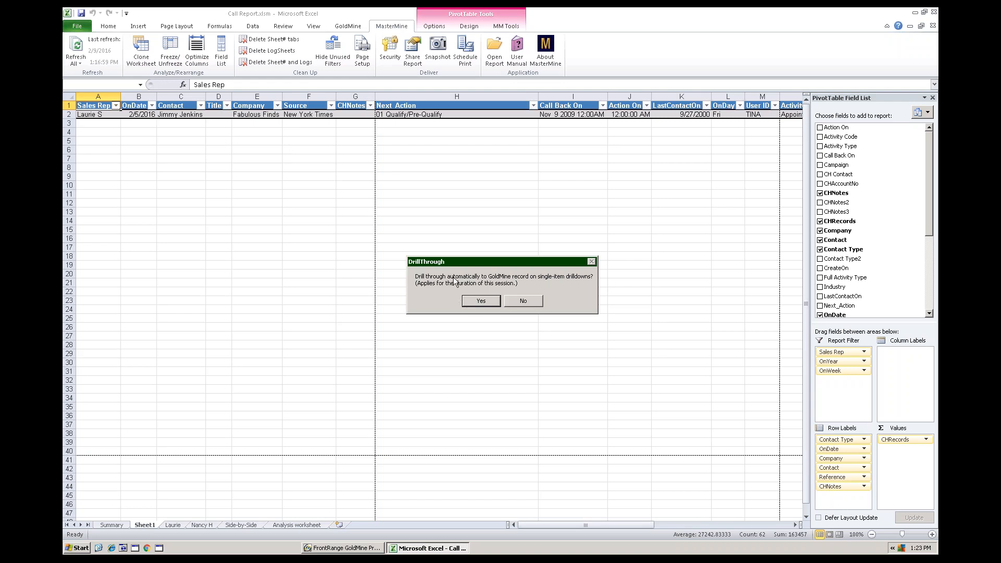
- Enable automatic drill-through on single-item drilldowns and open the Fabulous Finds contact's GoldMine record from the detail row
left_click(480, 301)
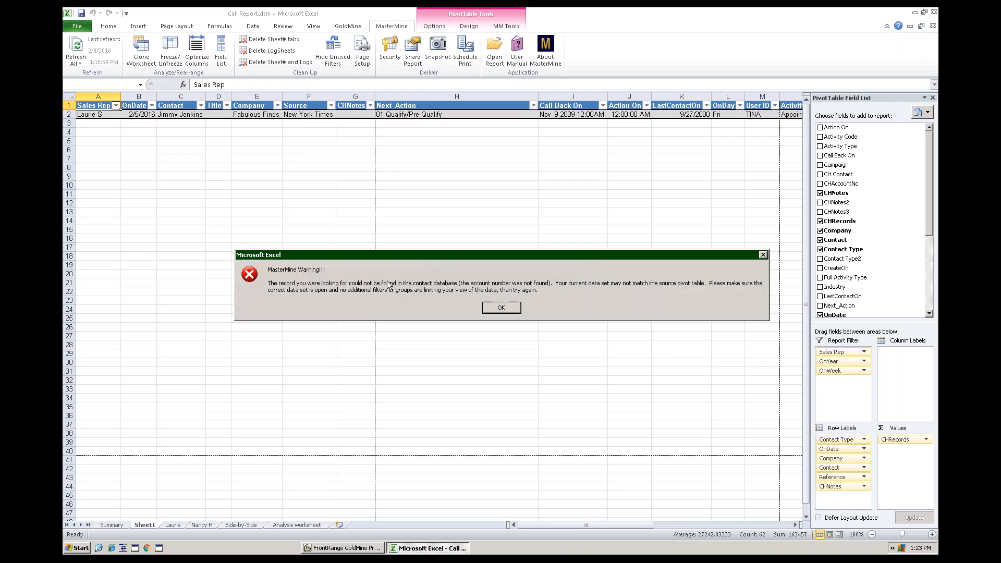
left_click(492, 308)
left_click(323, 115)
double_click(309, 115)
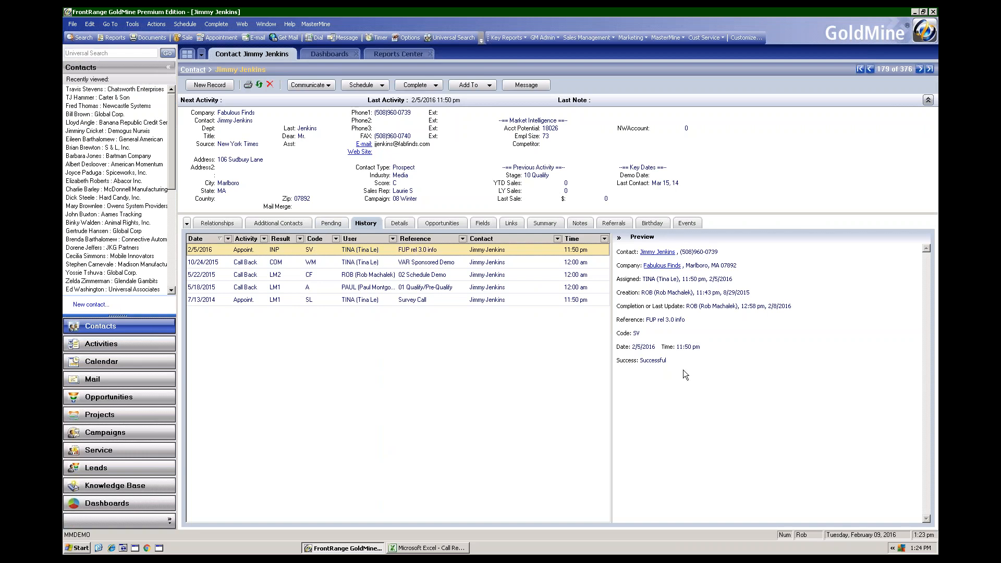
- Edit the 2/5/2016 appointment in the contact's history, noting the meeting with the contact by first name and "he's interest in a widget."
right_click(407, 253)
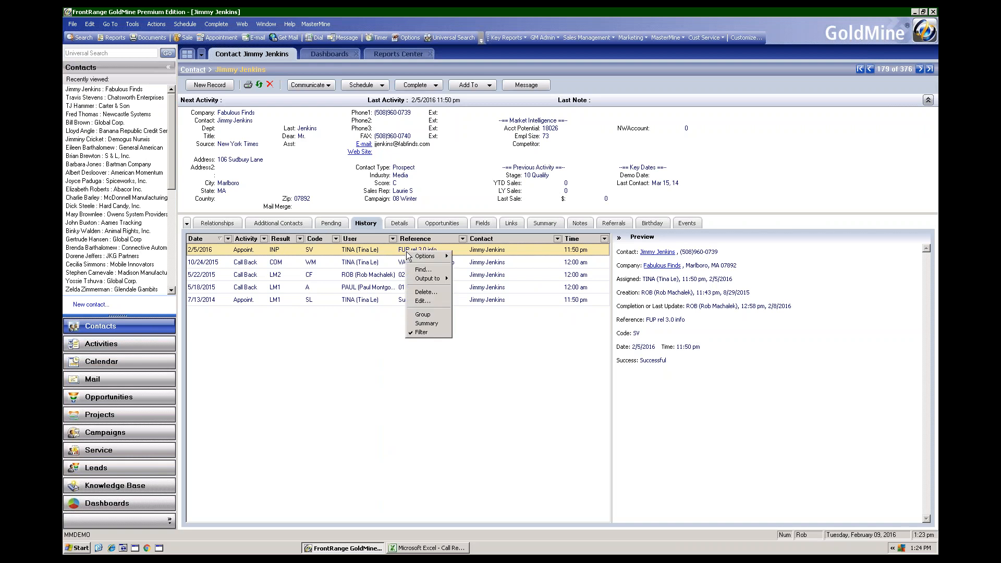
left_click(424, 302)
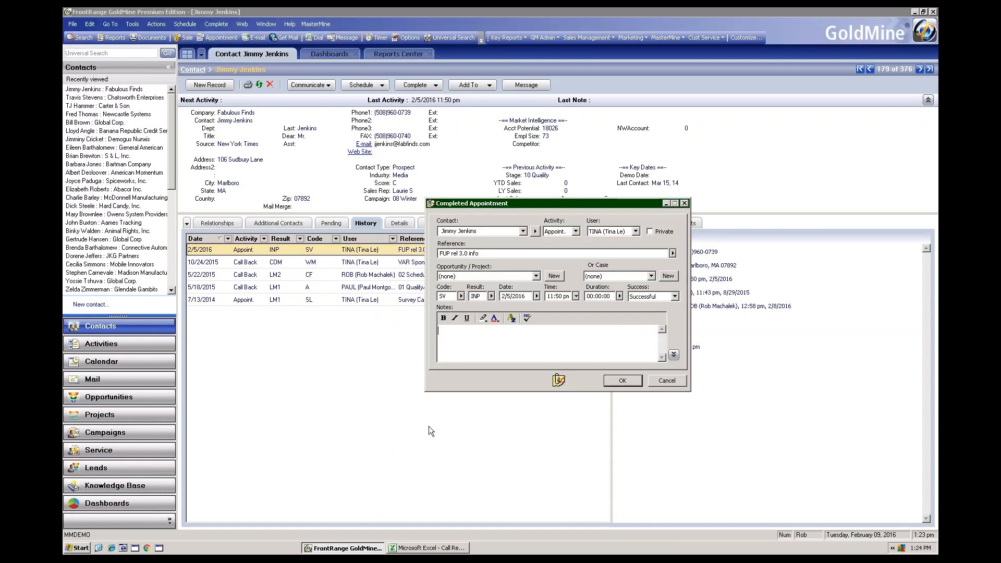
type("Met with Jimmey,")
key("BackSpace")
key("BackSpace")
key("BackSpace")
key("BackSpace")
type("y, he's interest ing")
key("BackSpace")
type("a widget")
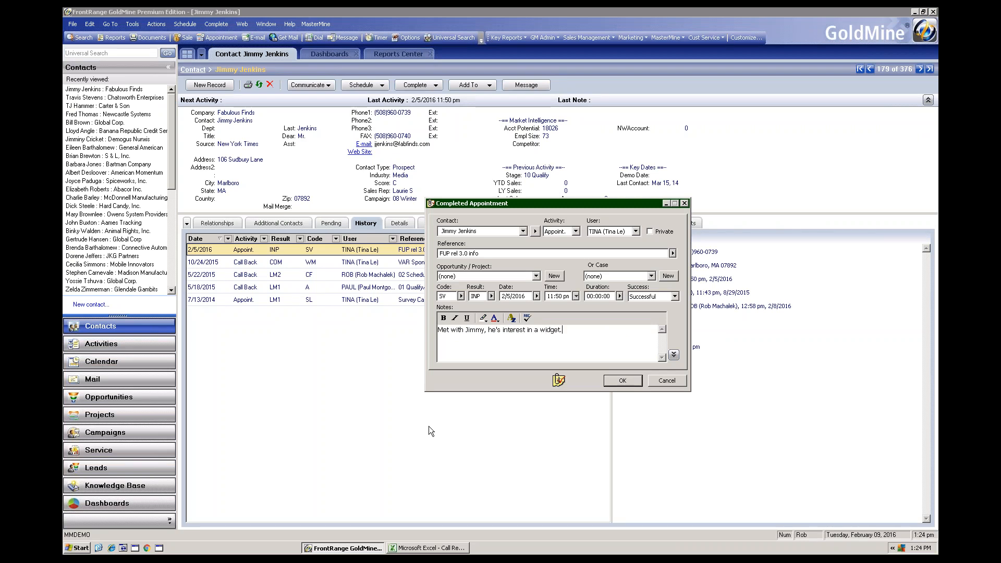
type(".")
key("Return")
left_click(615, 382)
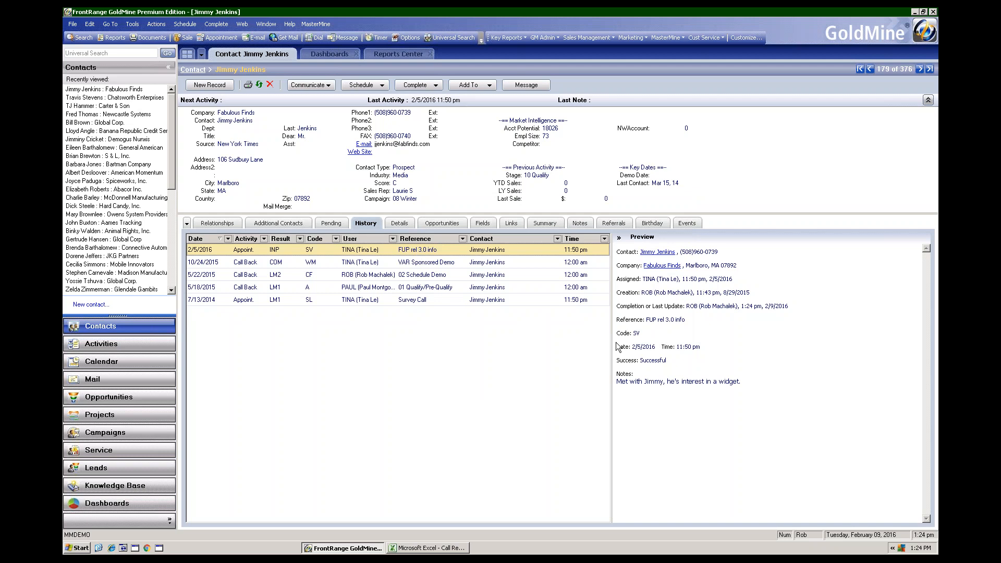
- Switch back to Excel, refresh the data on the sales rep's worksheet and check the CHNotes of the Fabulous Finds row
left_click(446, 548)
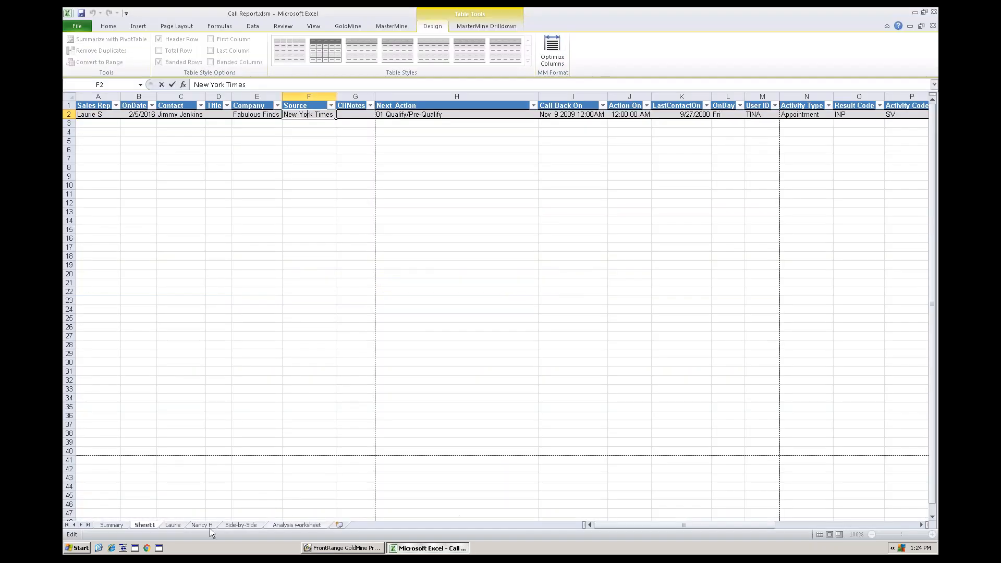
left_click(174, 526)
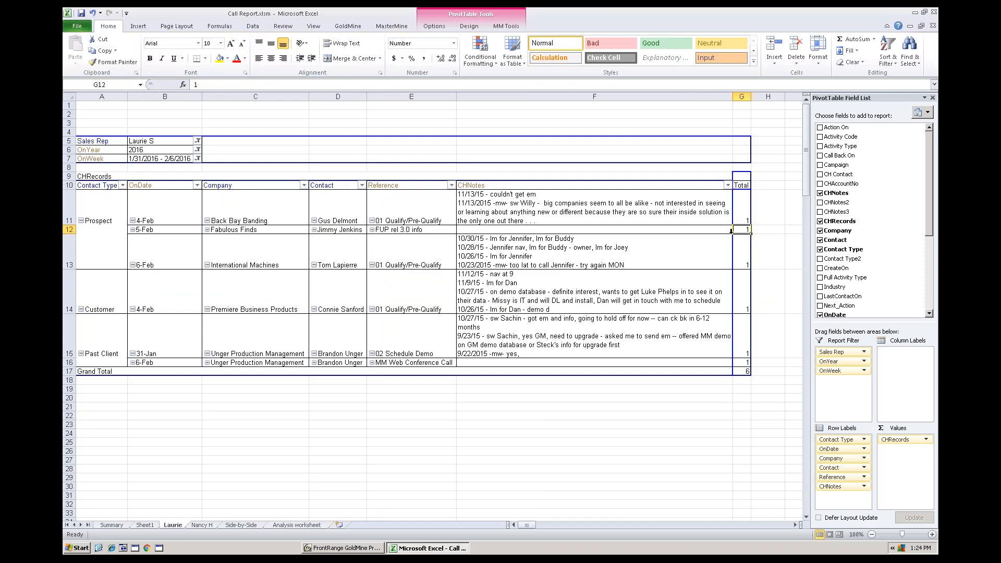
left_click(524, 237)
left_click(401, 30)
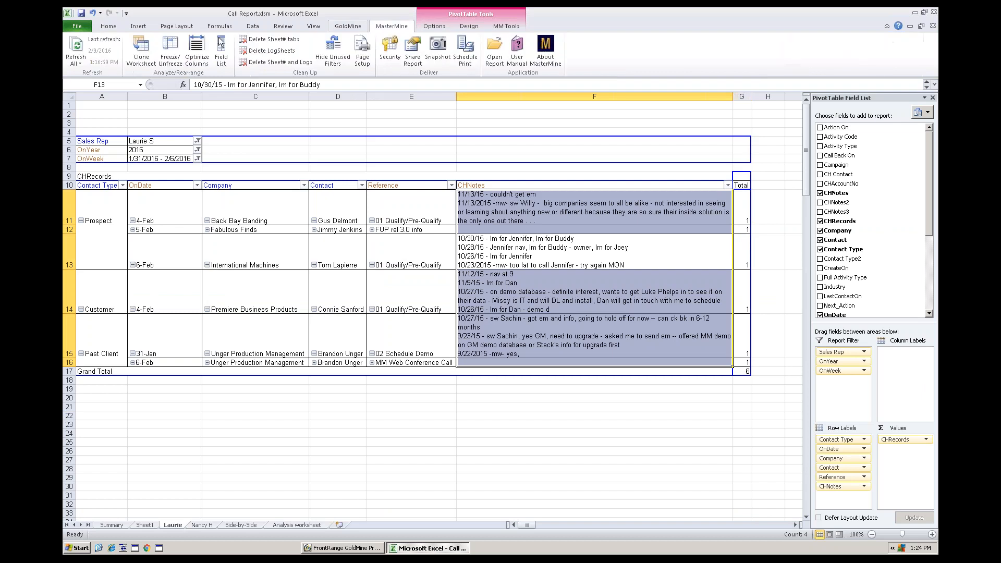
left_click(76, 46)
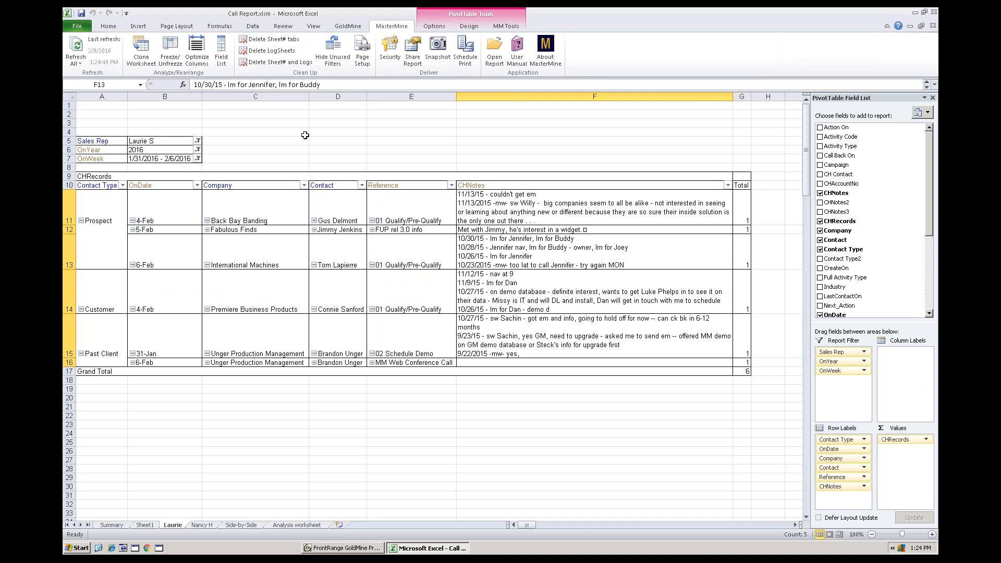
left_click(510, 225)
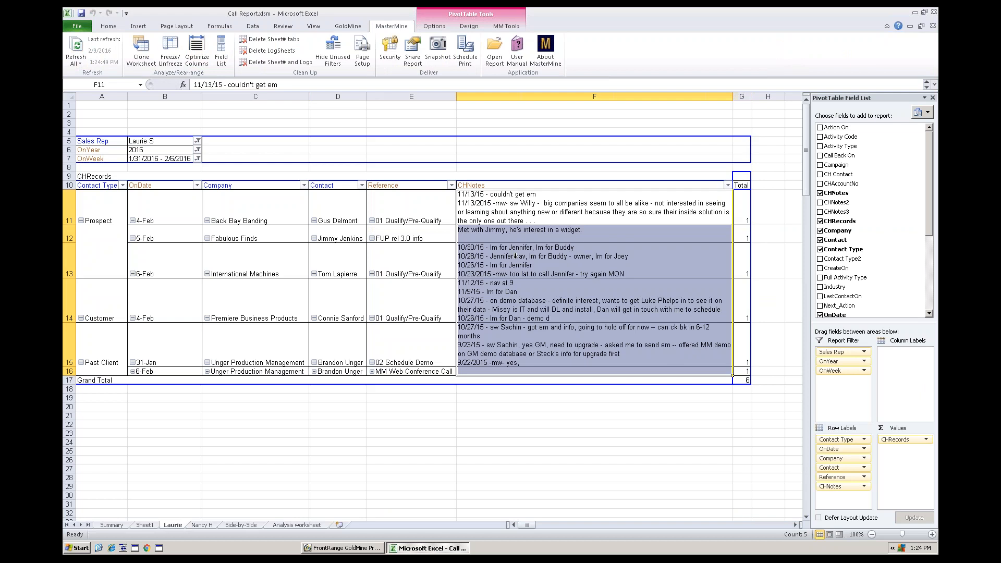
key("Return")
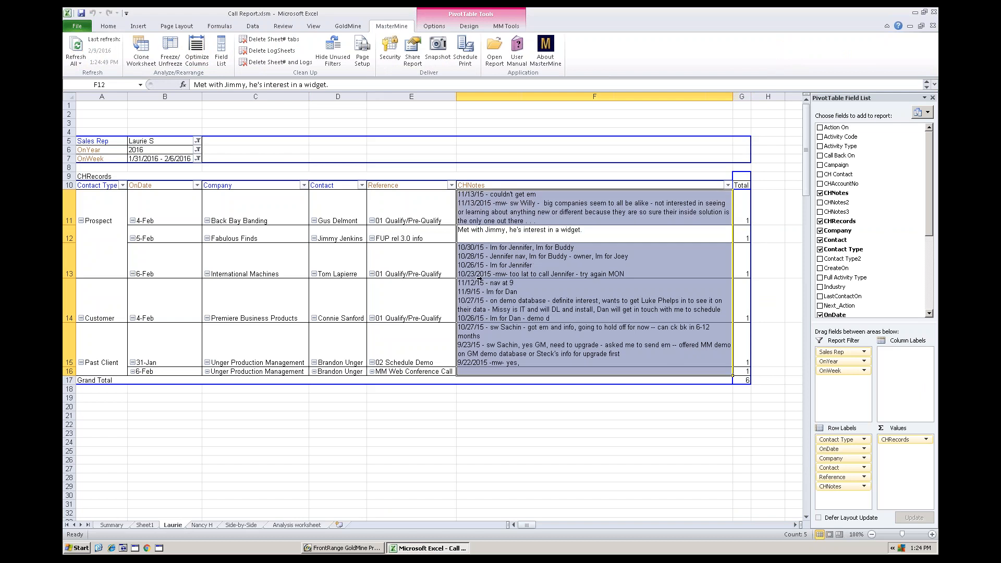
left_click(356, 242)
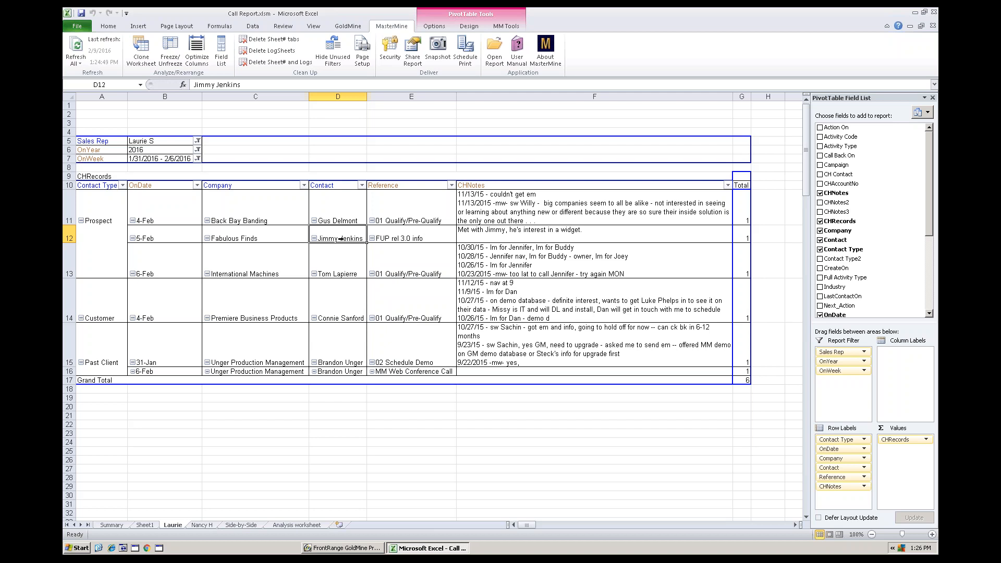
- Look over the first sales rep's call notes, the second rep's worksheet and the Side-by-Side comparison
left_click(510, 262)
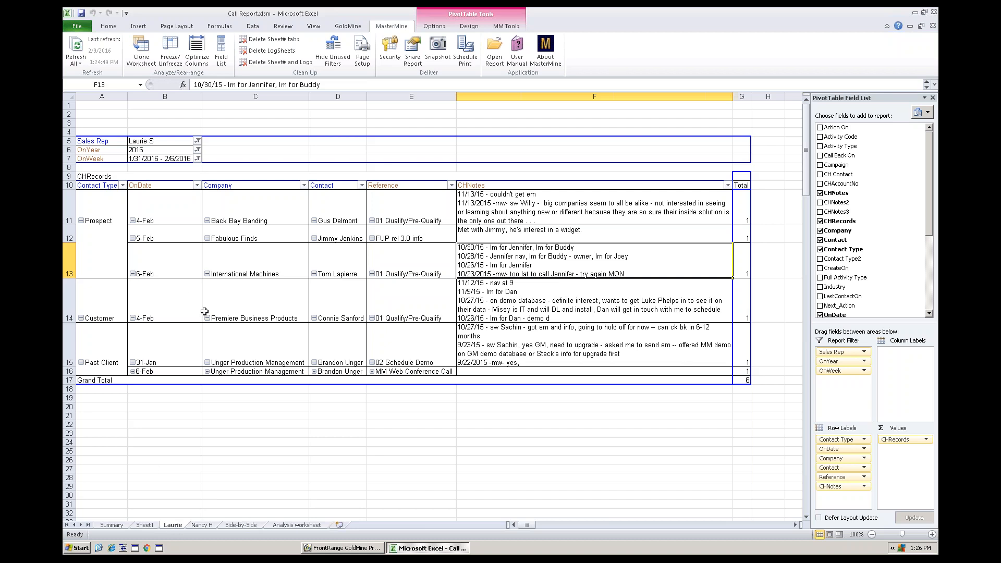
left_click(210, 525)
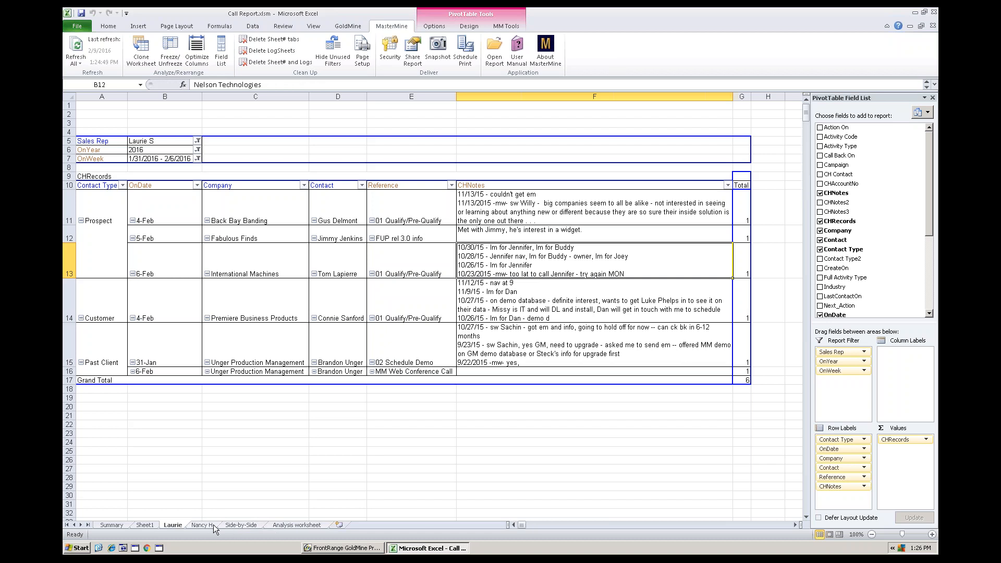
left_click(240, 526)
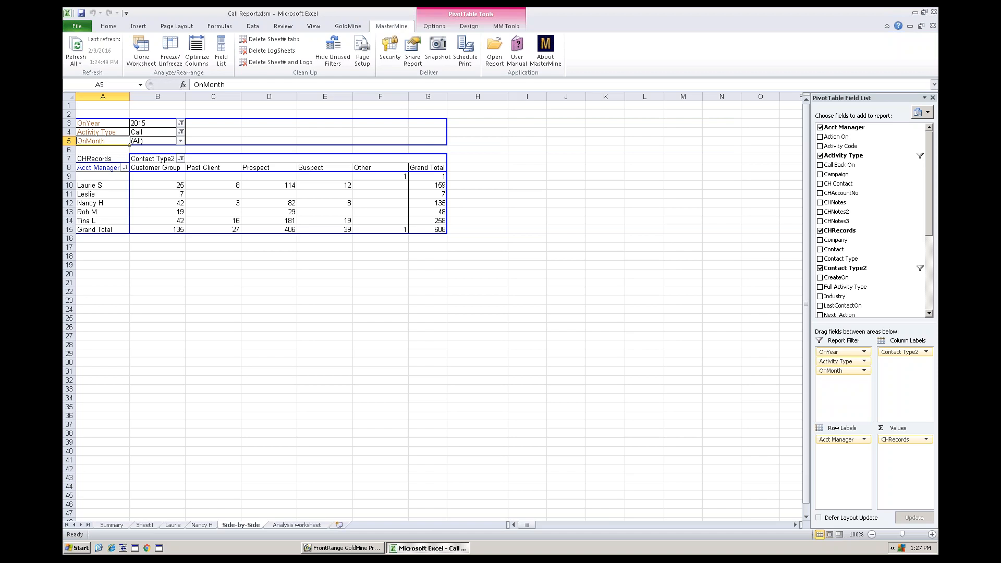
- Return to the first sales rep's worksheet and clone it within the workbook
left_click(176, 525)
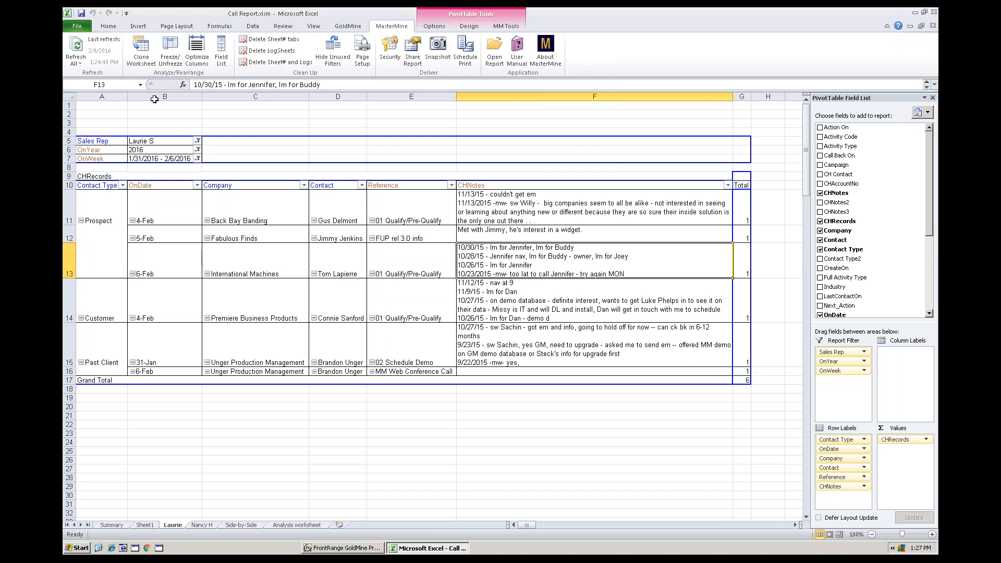
left_click(144, 51)
left_click(141, 50)
left_click(143, 52)
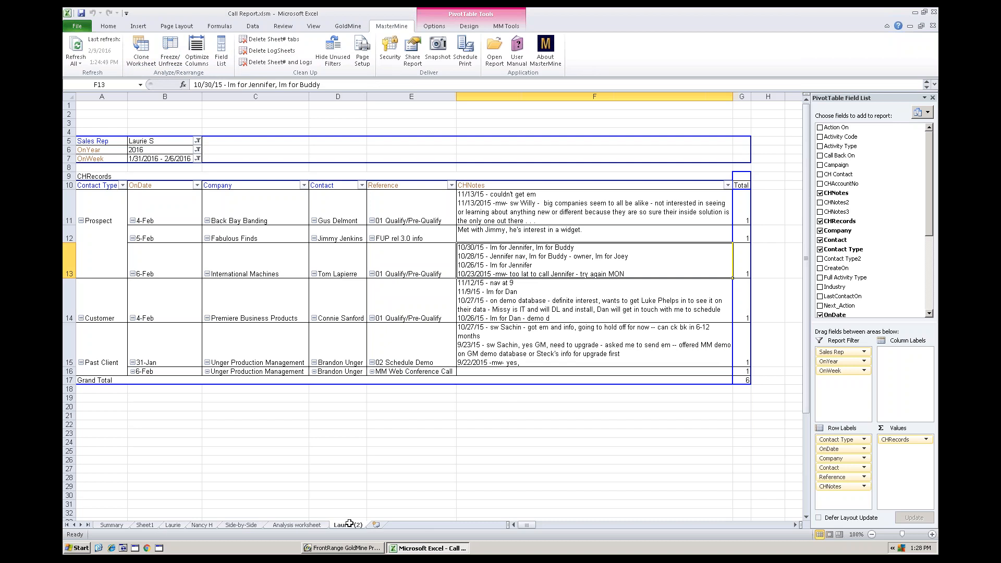
- Rename the cloned worksheet "Code and Result Analysis" and keep it as the active sheet
double_click(348, 525)
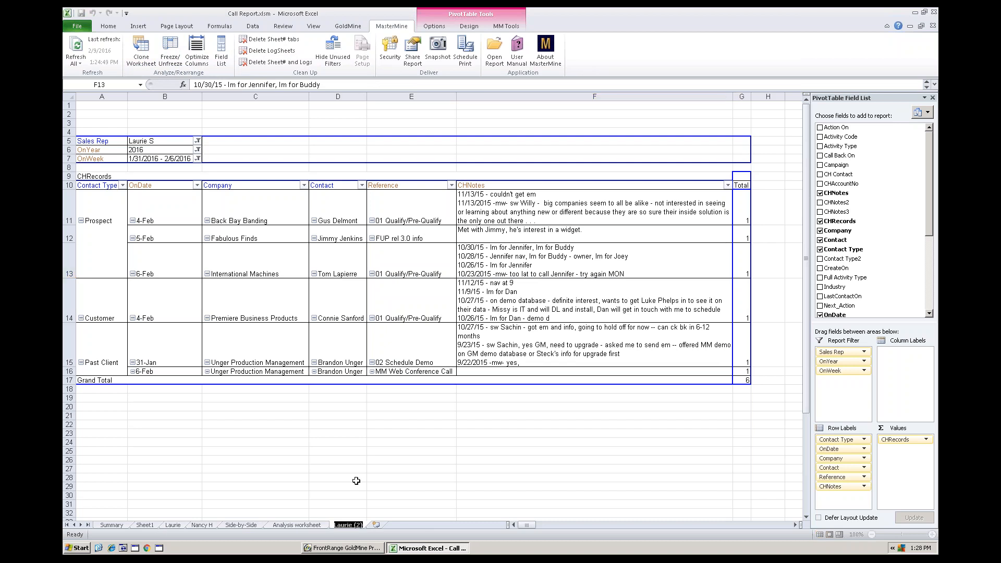
type("Code and Result ana")
key("BackSpace")
key("BackSpace")
key("BackSpace")
type("Analysis")
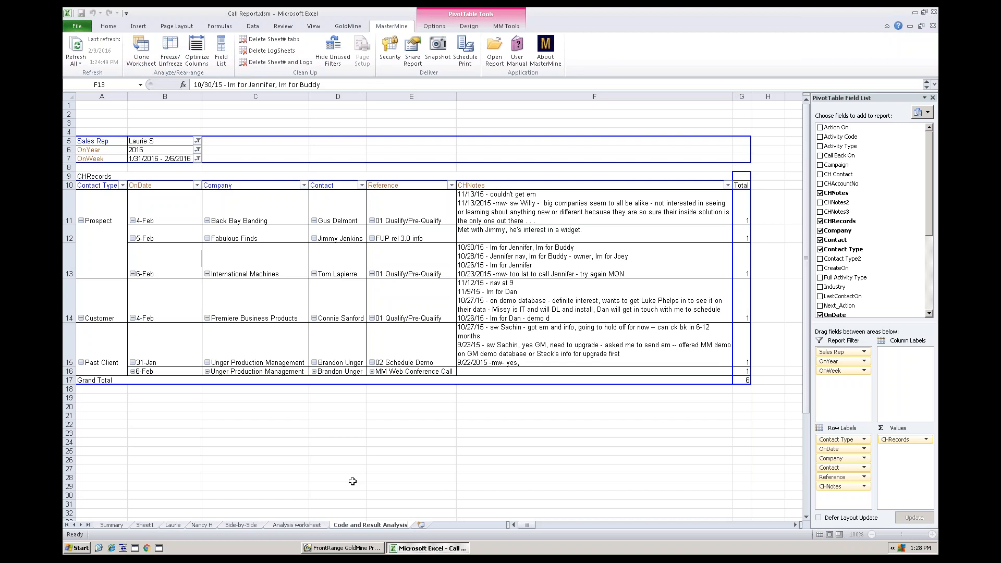
key("Return")
left_click(298, 525)
left_click(372, 525)
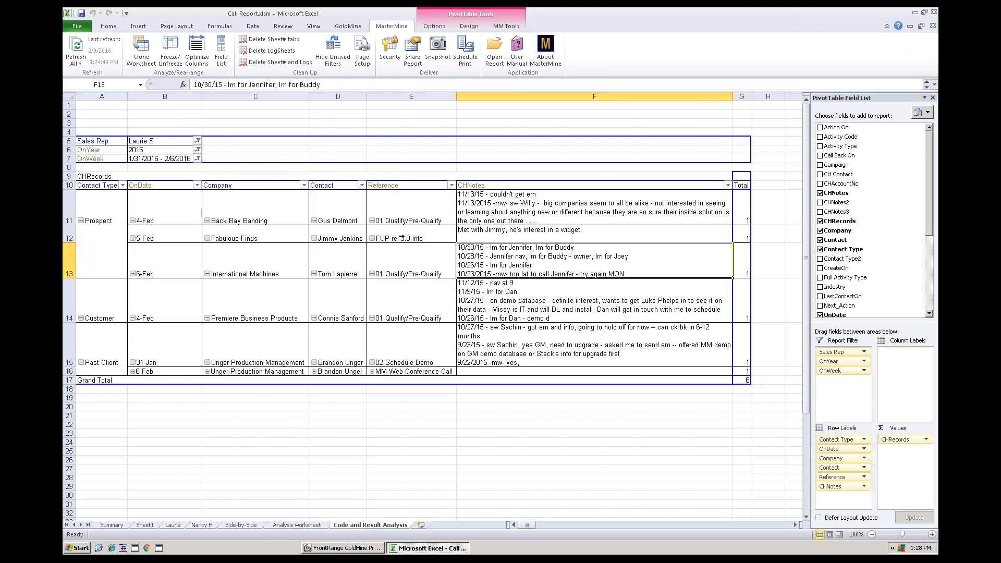
- Add the Activity Code and Result Code fields to the pivot table's row labels, directly after CHNotes
left_click(400, 274)
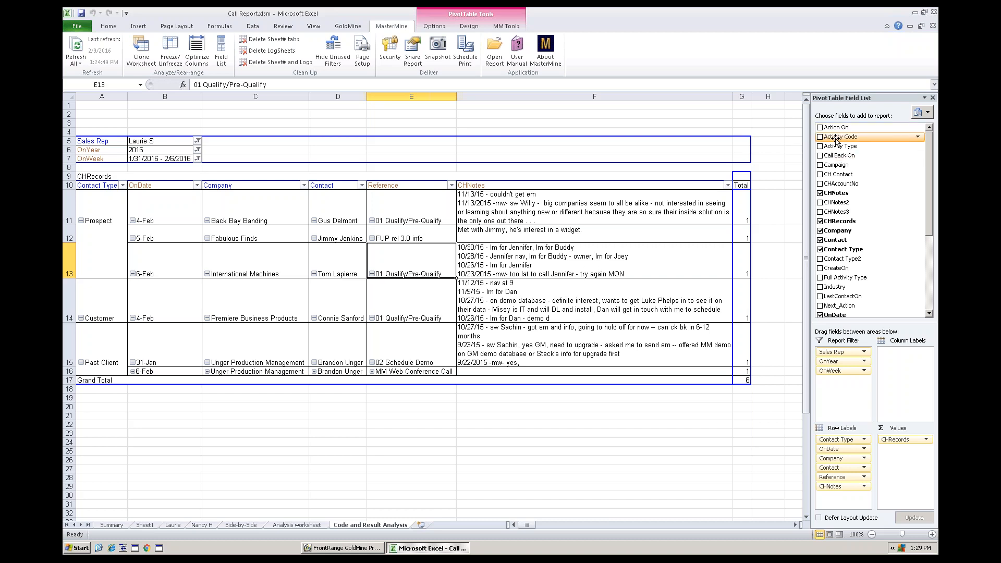
left_click_drag(836, 140, 715, 233)
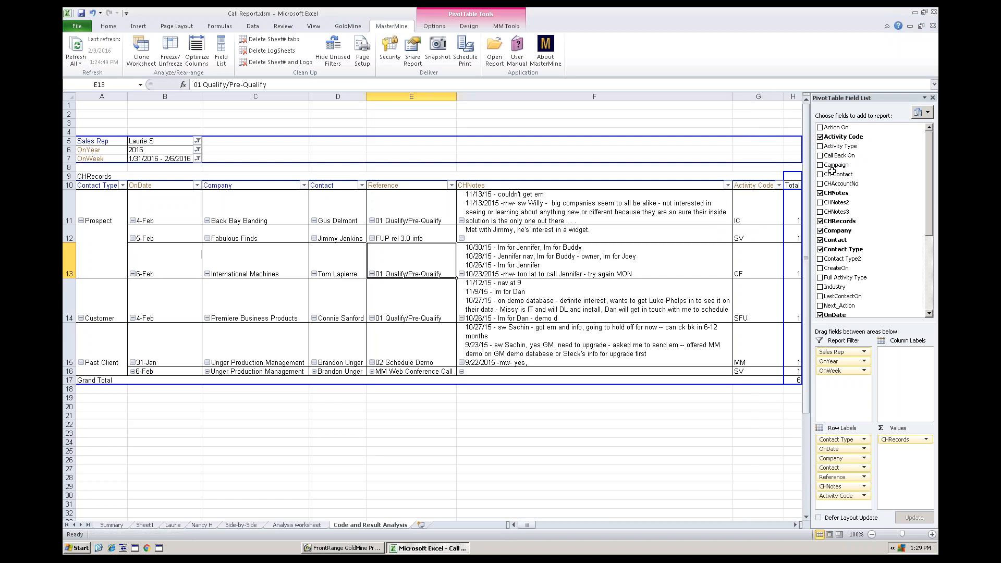
scroll(930, 235, "down", 2)
scroll(926, 273, "down", 2)
left_click_drag(833, 268, 790, 274)
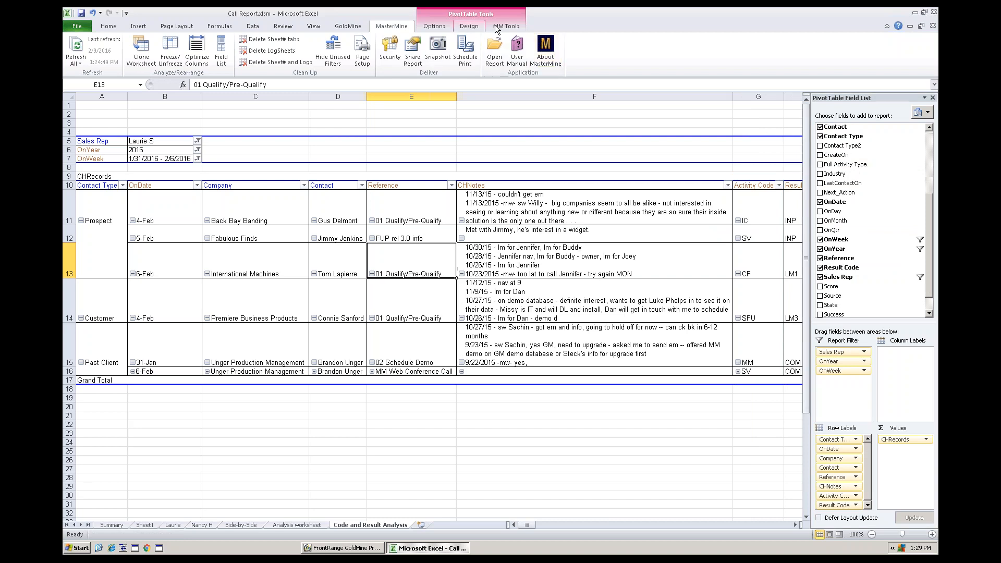
- View MasterMine's New Query Field Builder and close it without adding a field
left_click(511, 26)
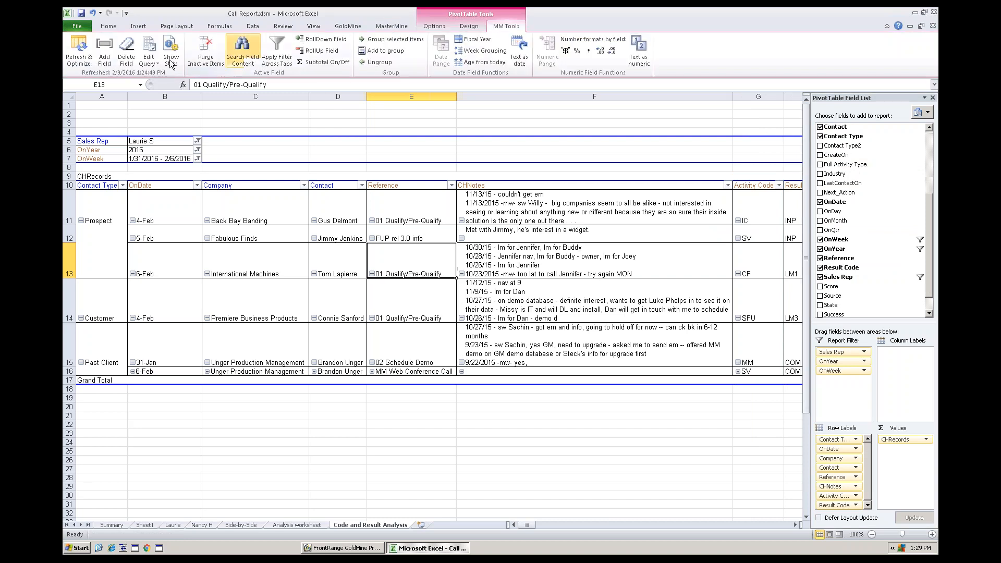
left_click(102, 48)
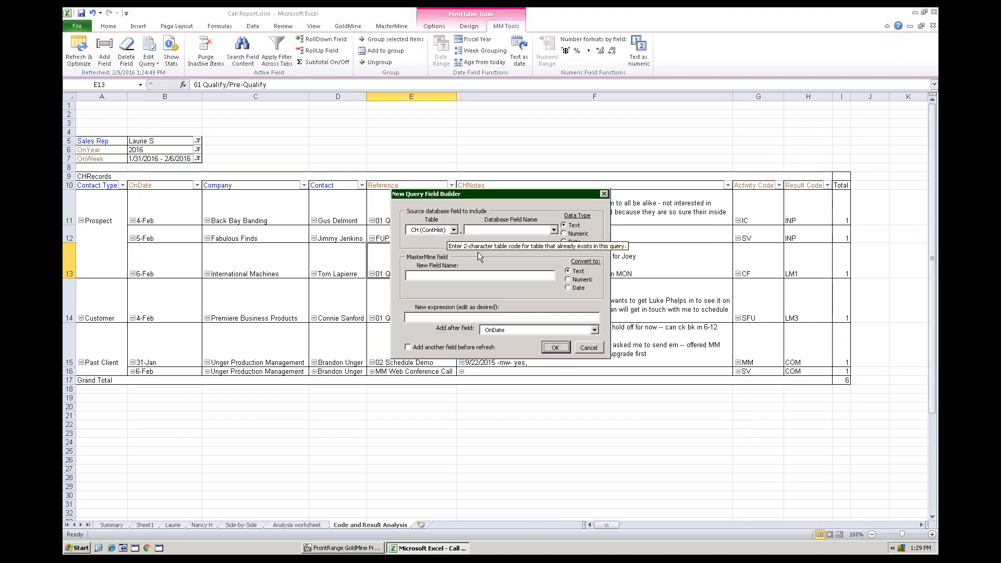
left_click(599, 348)
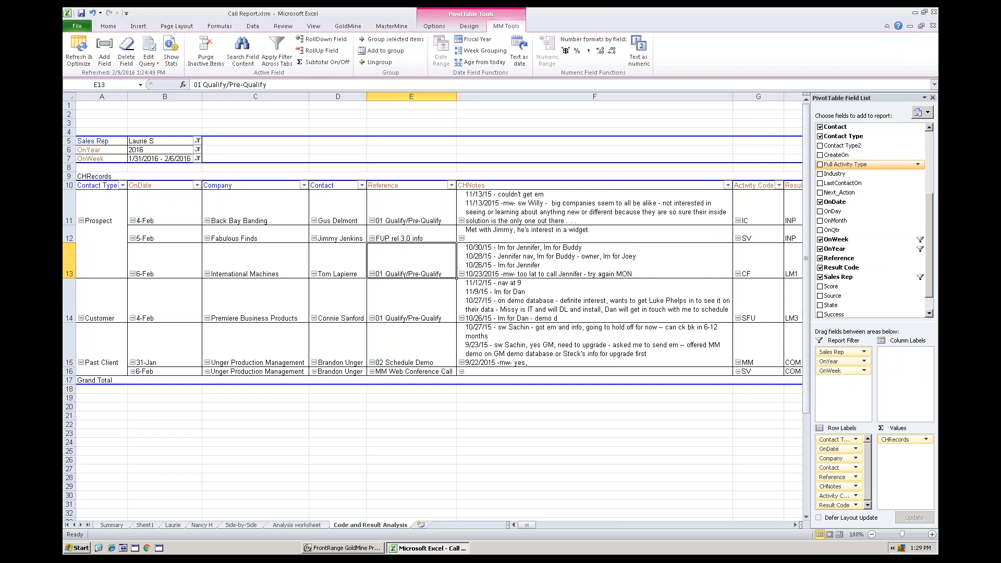
- Hide the PivotTable Field List and set the OnWeek filter to (All)
left_click(932, 98)
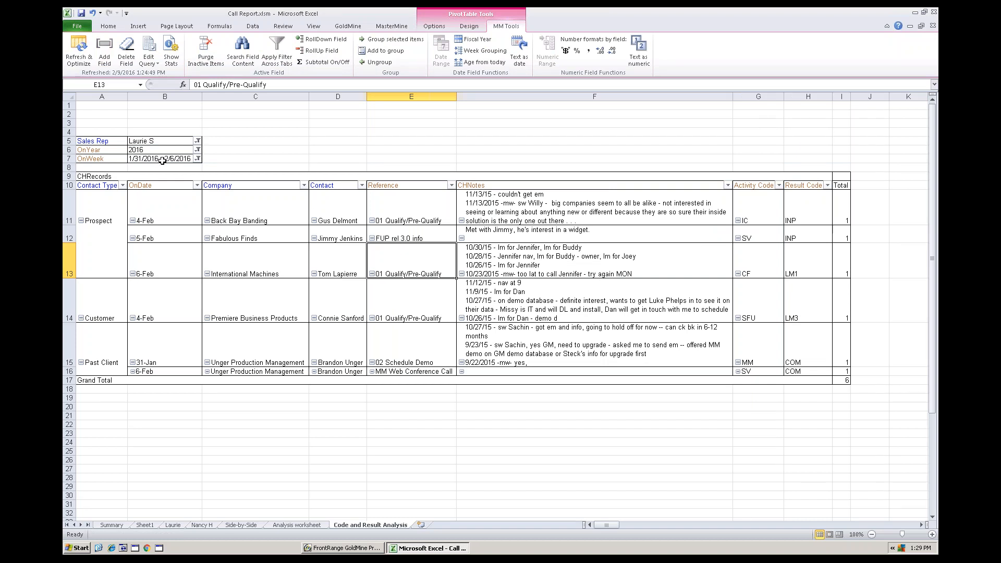
left_click(198, 159)
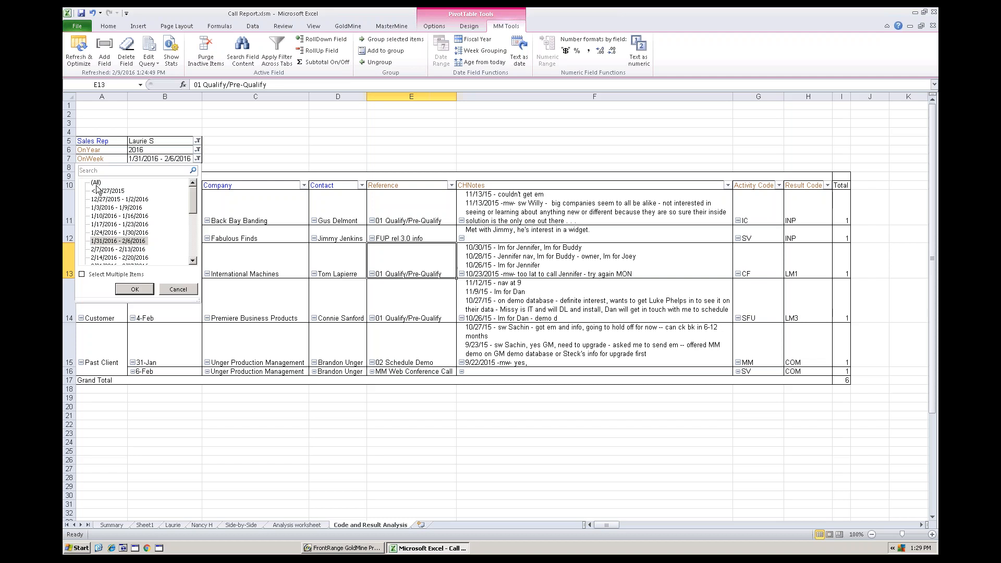
left_click(135, 289)
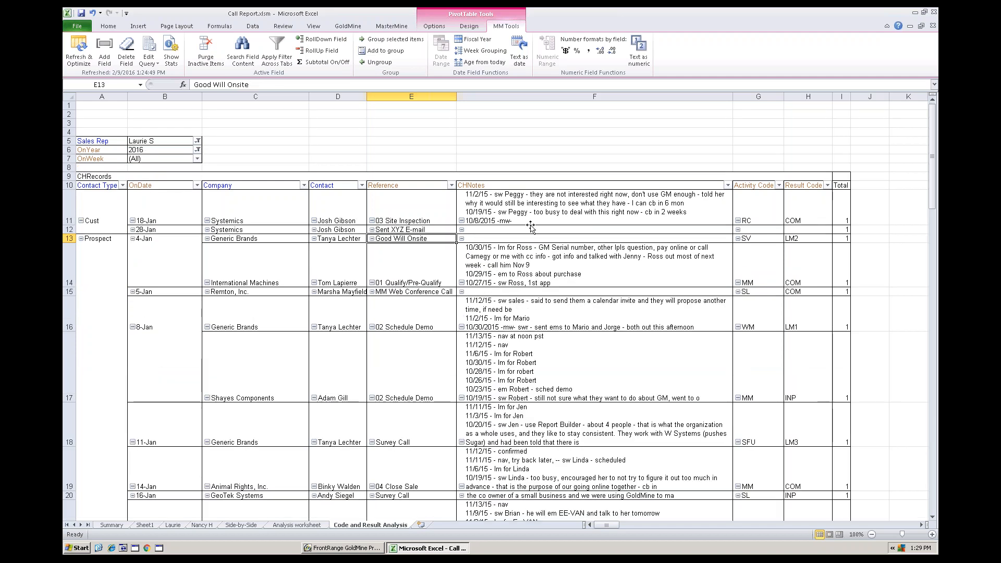
- Move CHNotes, Reference, Contact, Company, OnDate and Contact Type to the report filters, and place Result Code across the columns
left_click_drag(508, 186, 189, 165)
left_click(367, 182)
left_click_drag(366, 181, 192, 165)
left_click_drag(310, 182, 192, 165)
left_click_drag(264, 186, 186, 194)
left_click(148, 184)
left_click(125, 195)
left_click(159, 203)
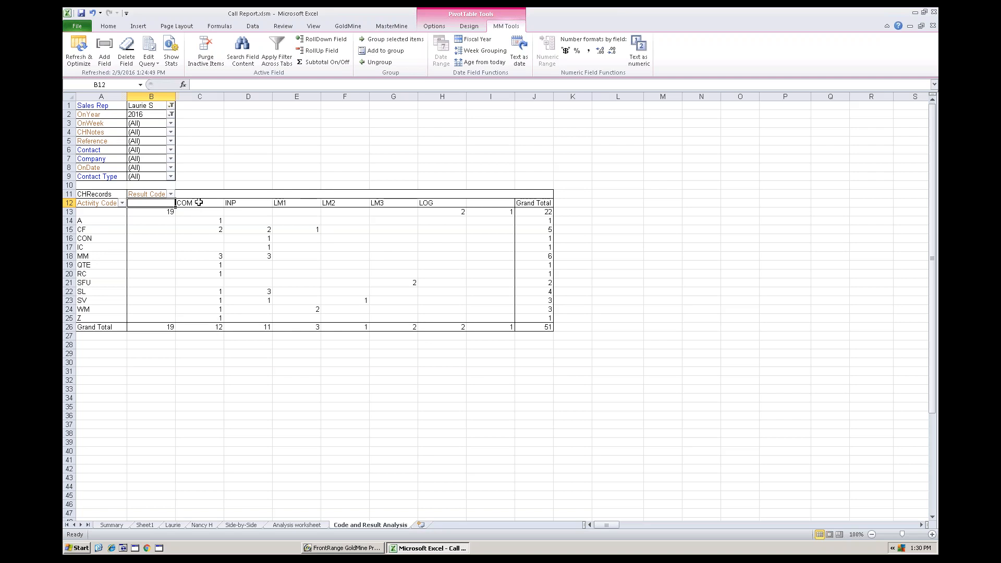
- Group the COM and INP result codes under the name "Contacts"
left_click_drag(209, 204, 252, 204)
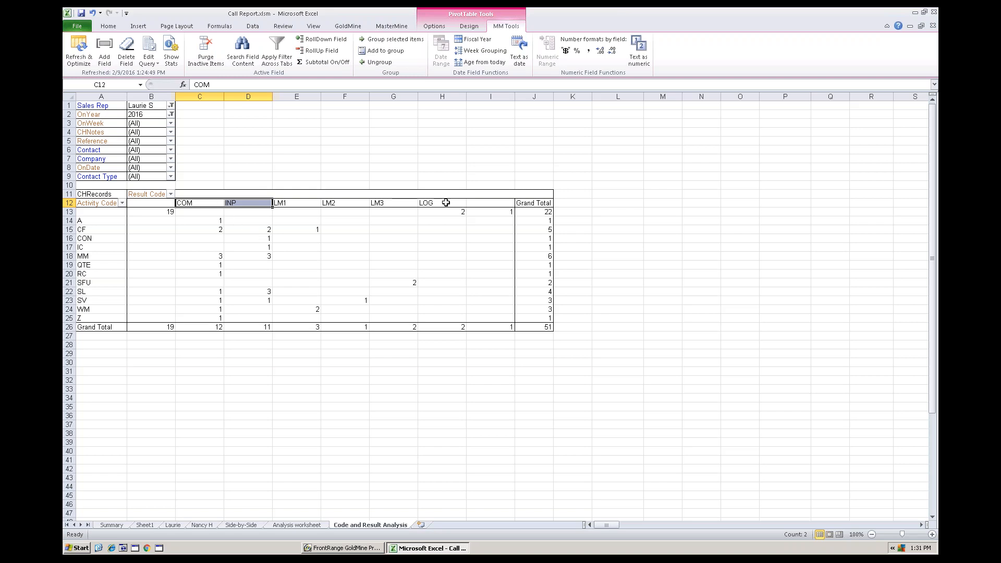
left_click(386, 41)
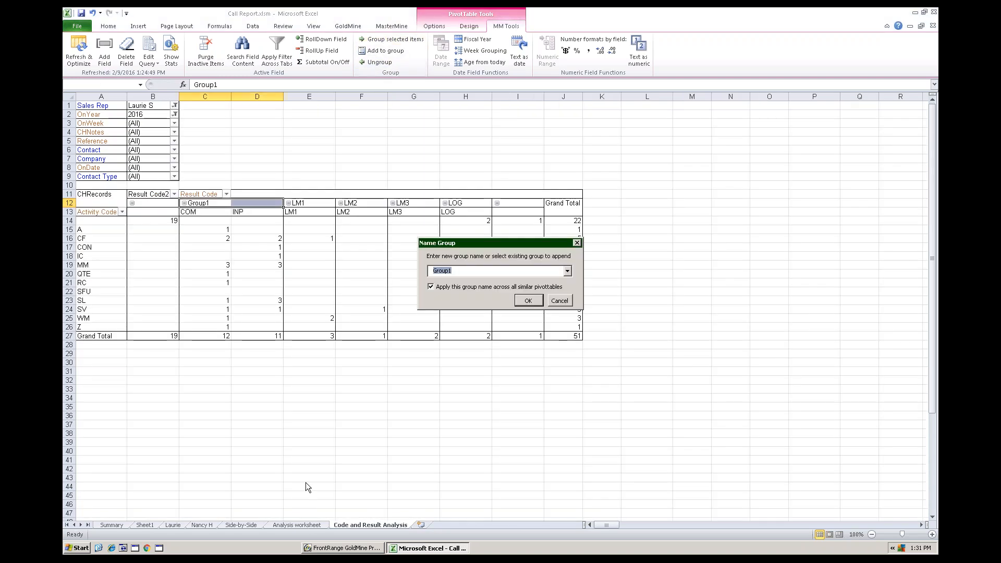
type("Contact")
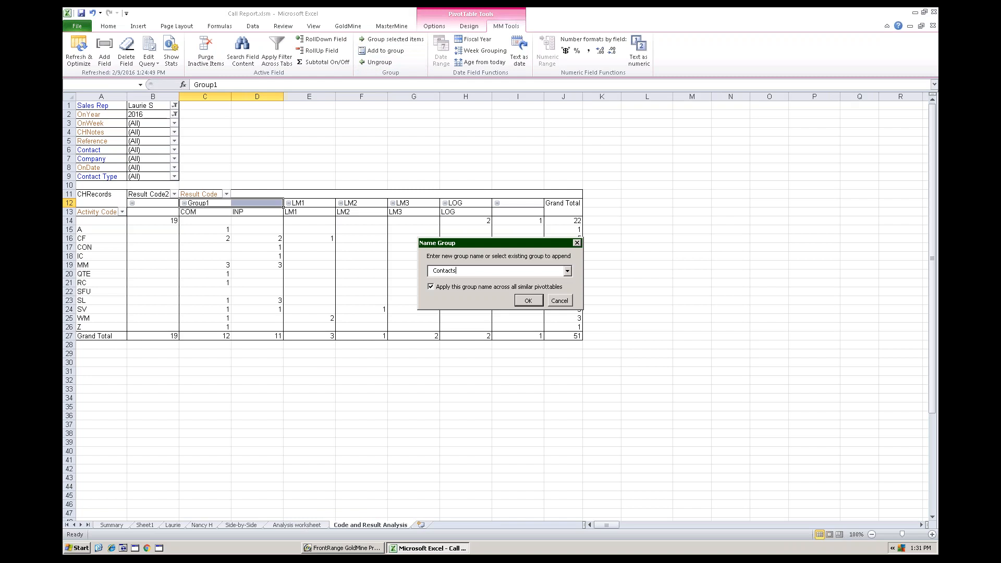
type("s")
key("Return")
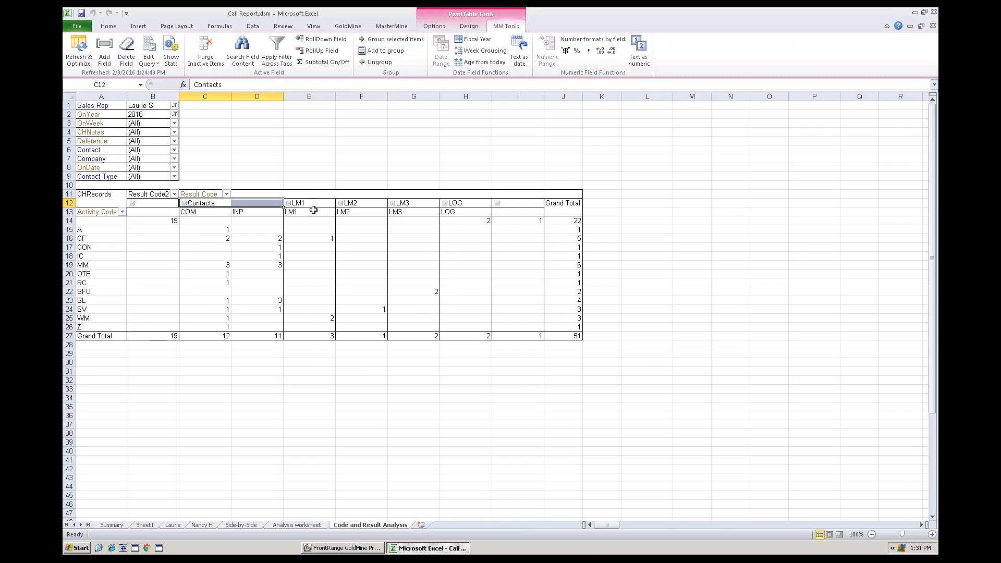
- Group the LM1, LM2, LM3 and LOG result codes under the name "No Contact"
left_click_drag(314, 208, 459, 212)
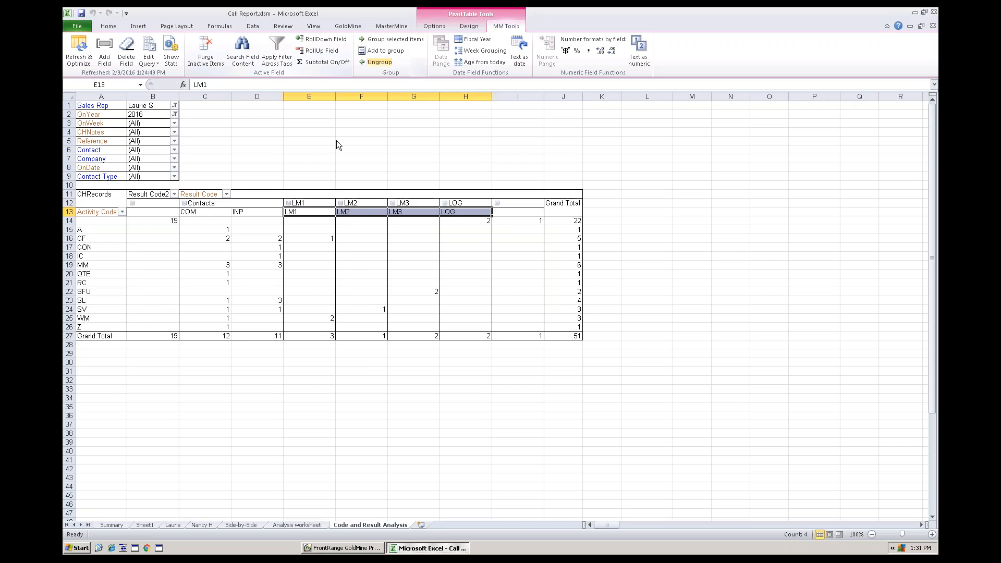
left_click(365, 39)
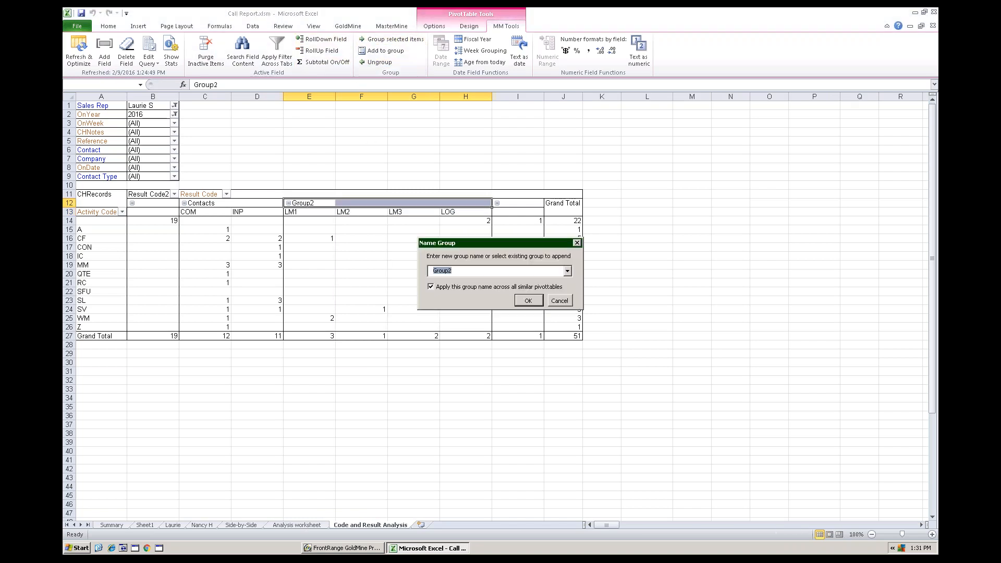
type("No Contact")
key("Return")
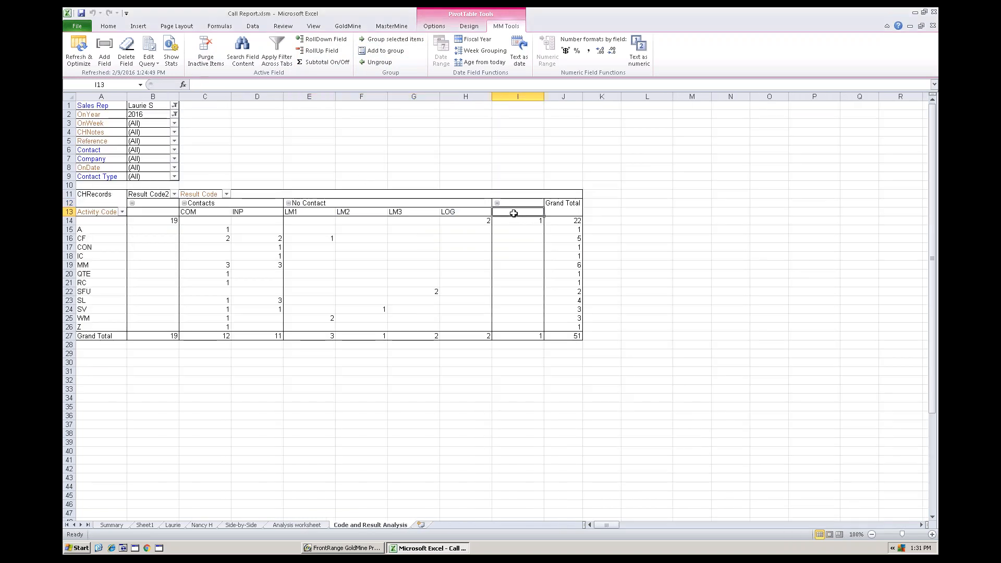
- Filter Result Code2 to exclude both blank result-code items
left_click(158, 211)
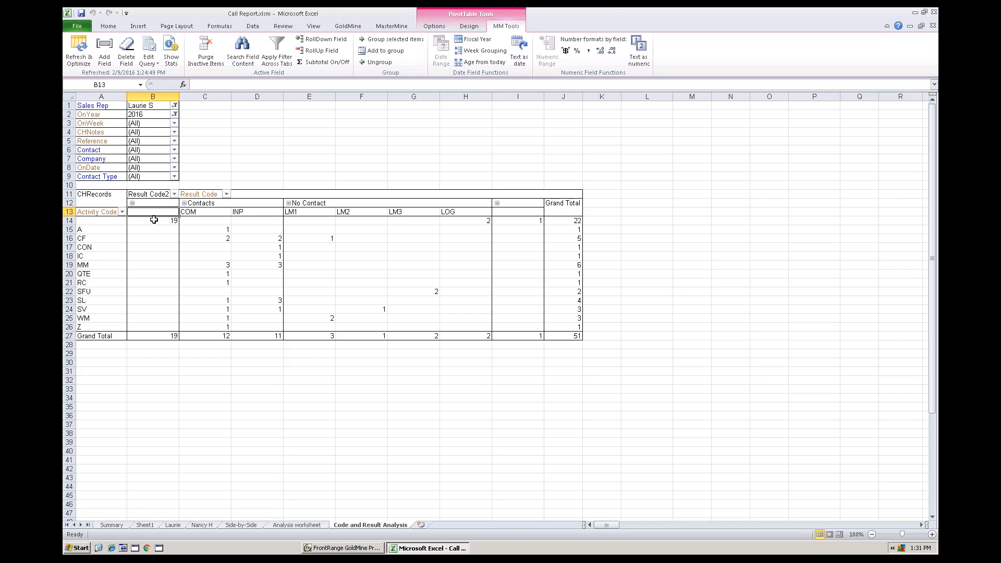
left_click(174, 194)
left_click(95, 299)
left_click_drag(196, 312, 191, 368)
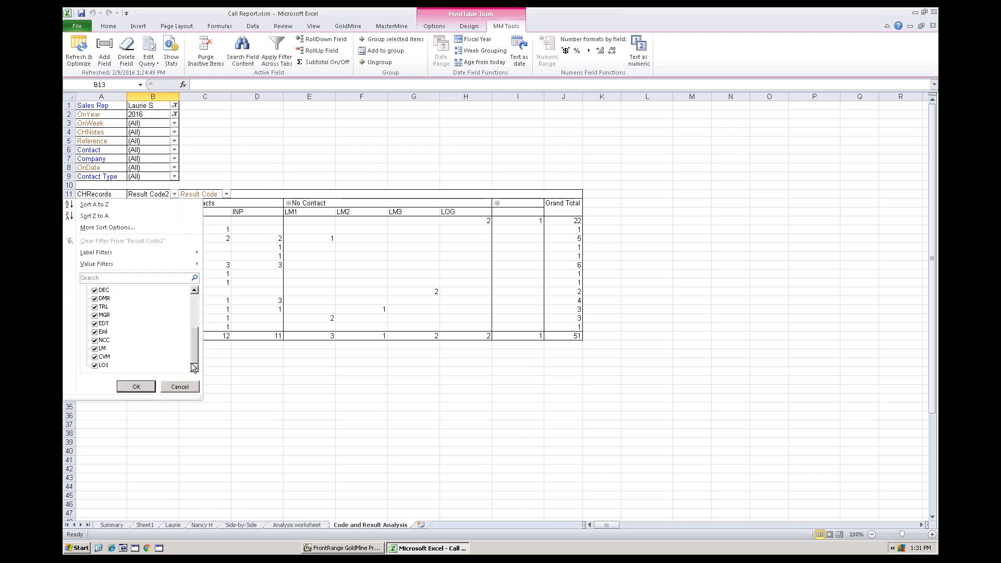
left_click(194, 323)
left_click(95, 349)
left_click(136, 387)
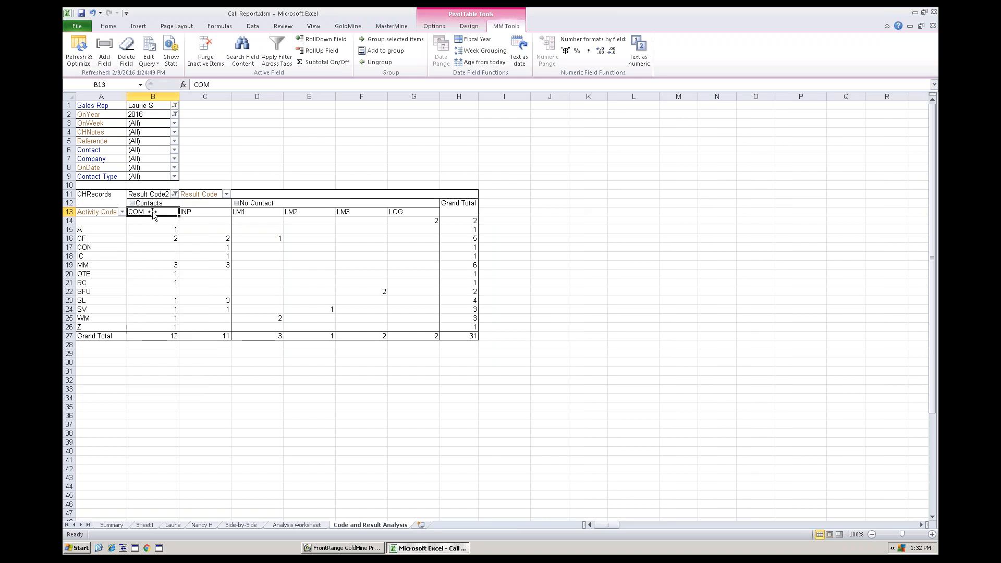
- Collapse the Contacts and No Contact groups to their totals and save the workbook
left_click(133, 203)
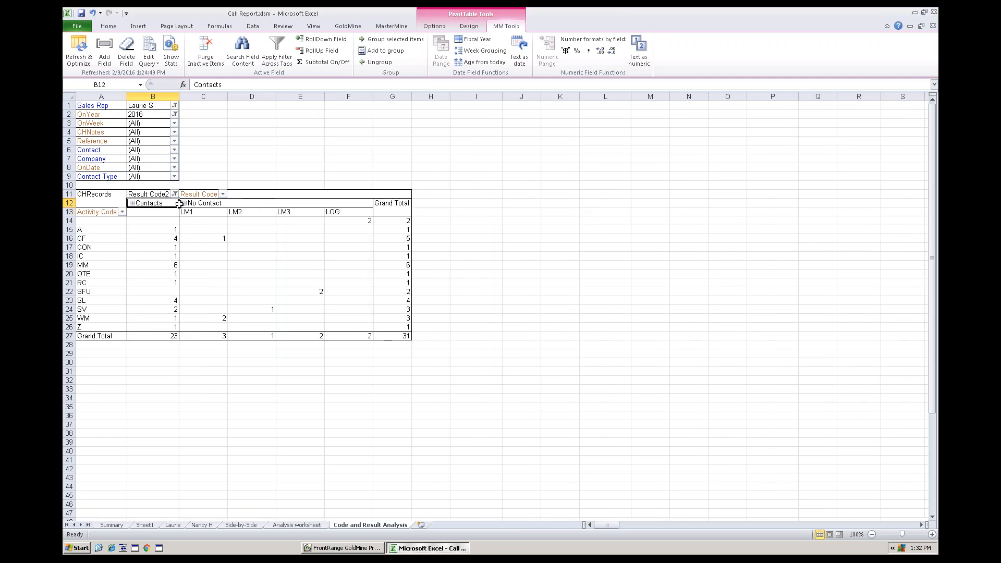
left_click(184, 203)
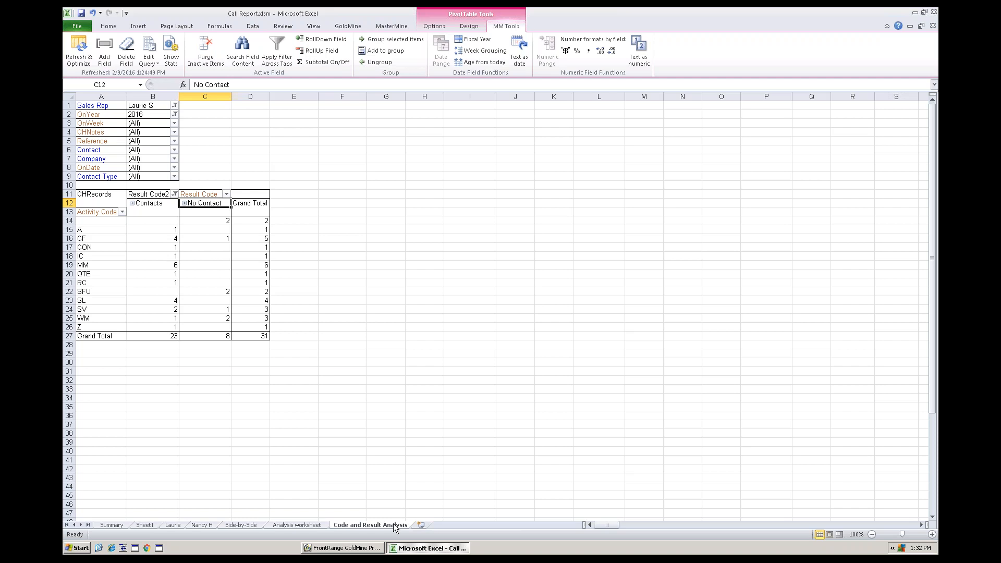
left_click(82, 13)
- Filter the analysis to the second sales rep who has a dedicated worksheet, and finish with the Sales Rep filter on (All)
left_click(175, 105)
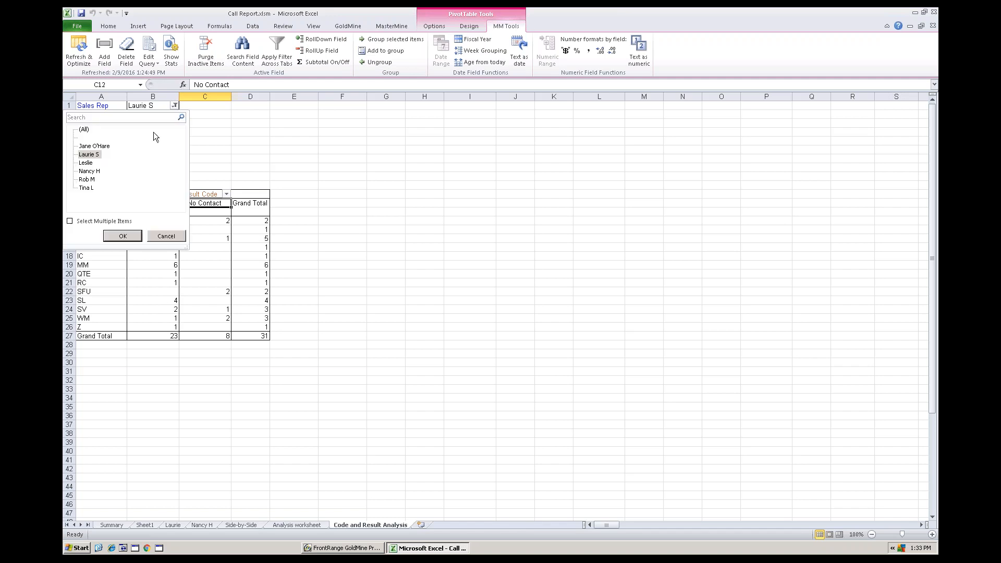
left_click(89, 171)
left_click(110, 236)
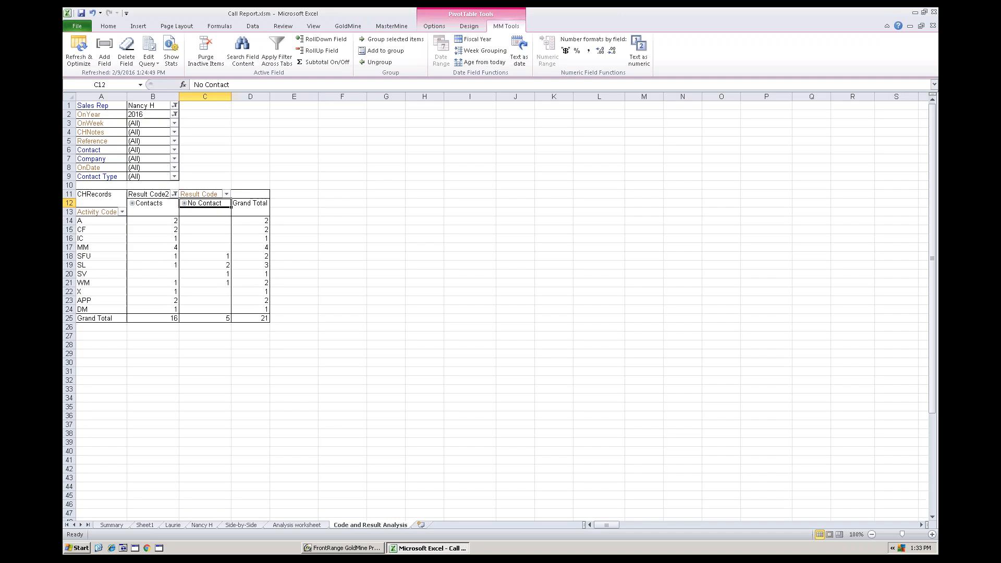
left_click(174, 105)
left_click(84, 131)
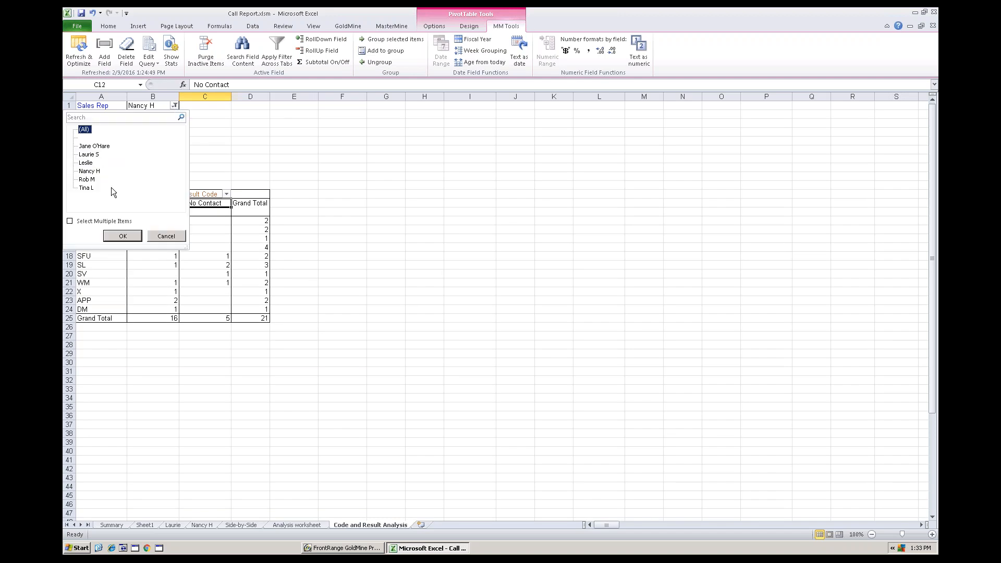
left_click(123, 236)
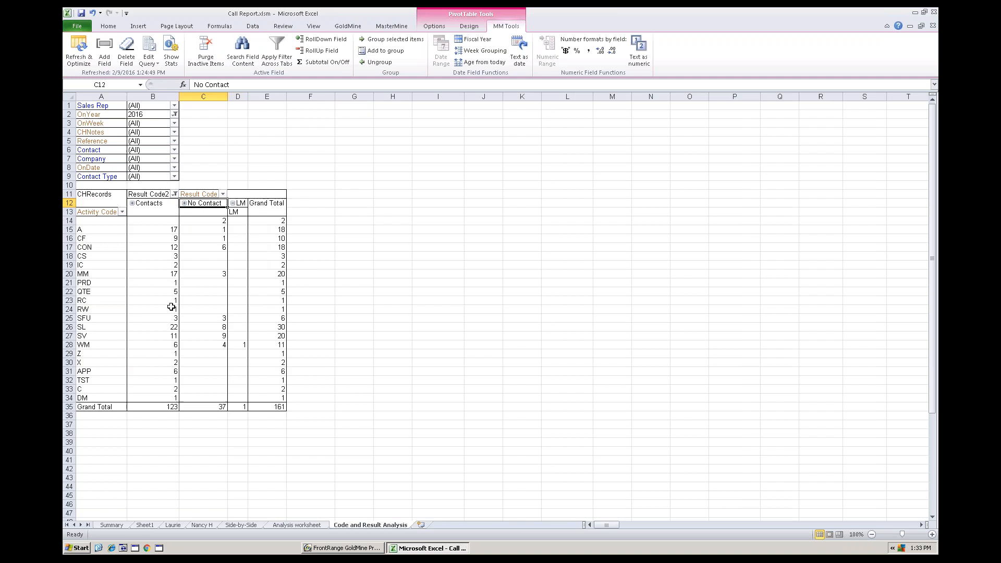
- Replace Activity Code with Sales Rep as the row field and move Activity Code to the report filters
left_click(111, 108)
left_click_drag(112, 110, 104, 180)
left_click(106, 211)
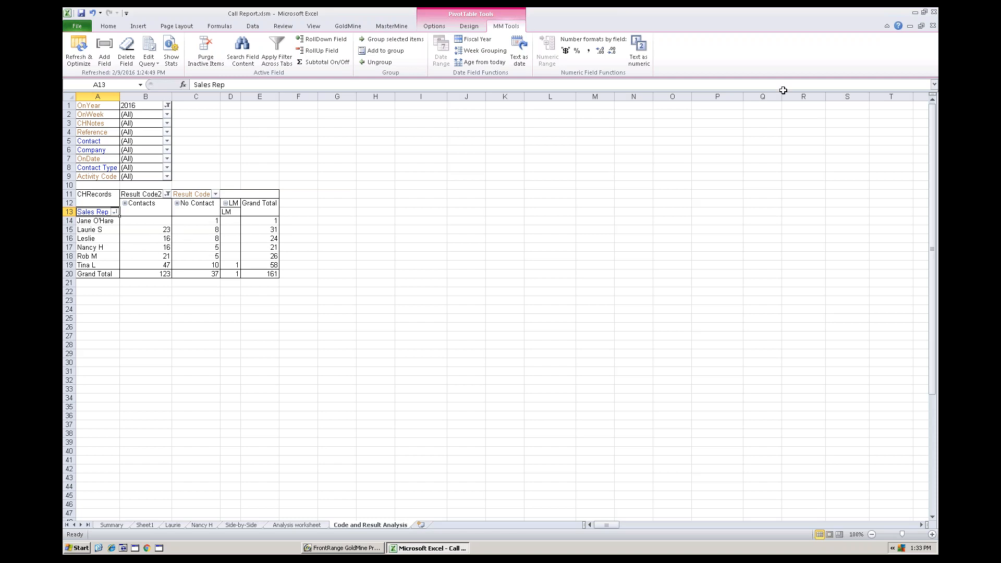
- Switch to GoldMine and open the Forecast report from the sales management reports
key("alt+Tab")
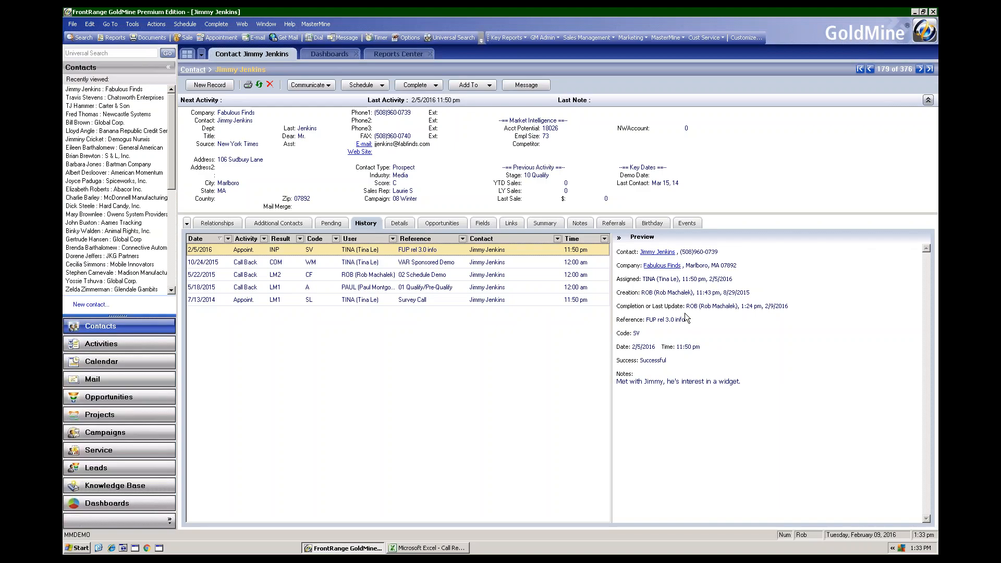
left_click(614, 38)
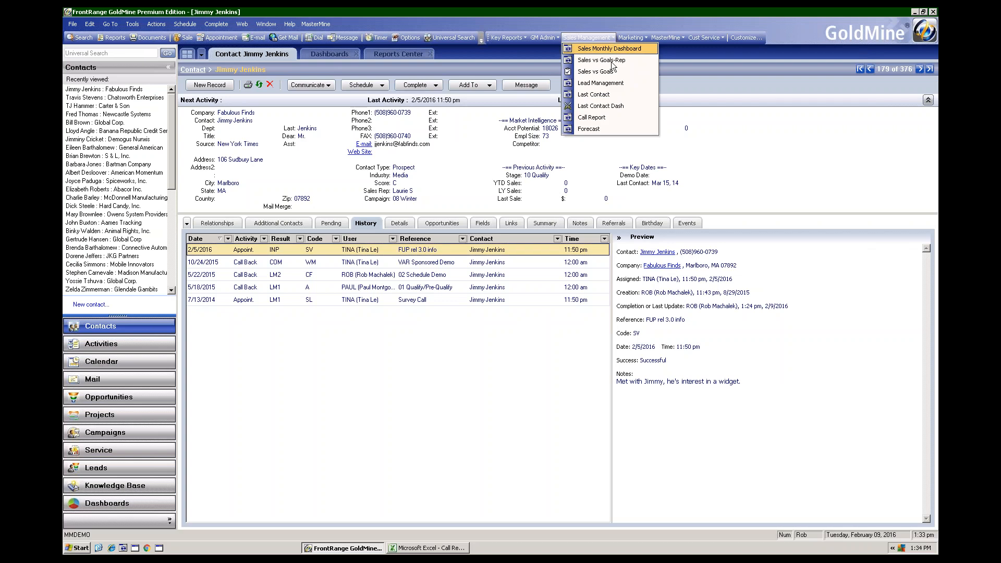
left_click(596, 129)
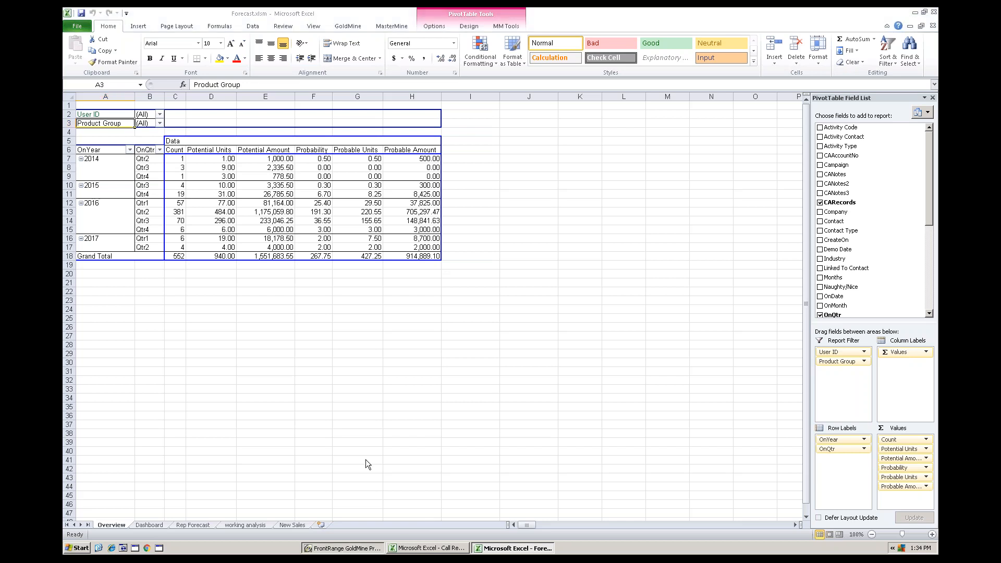
- Return to GoldMine and review the contact's pending GPK: Gadget Package sale dated 3/19/2016, closing it without changes
left_click(344, 548)
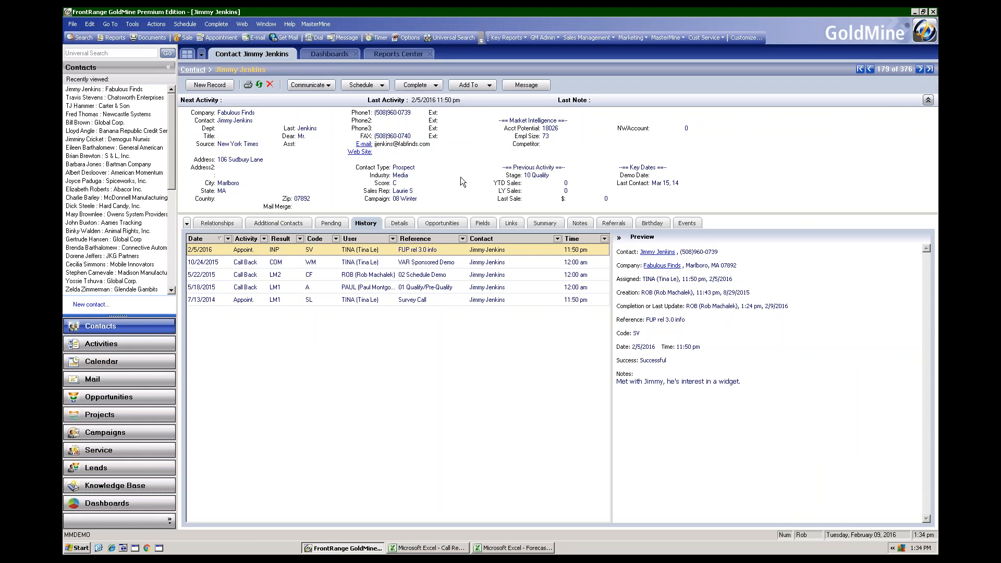
left_click(334, 223)
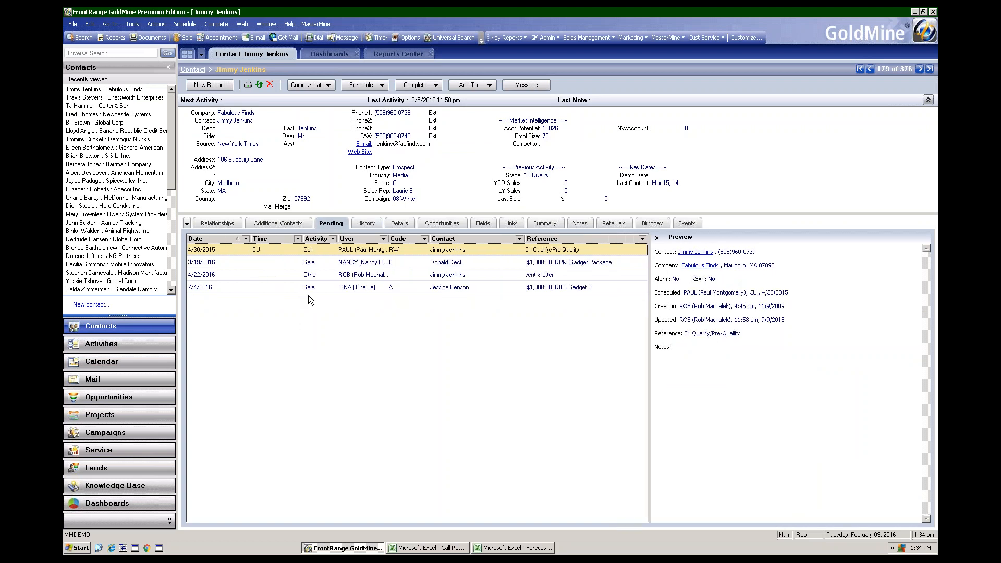
left_click(309, 263)
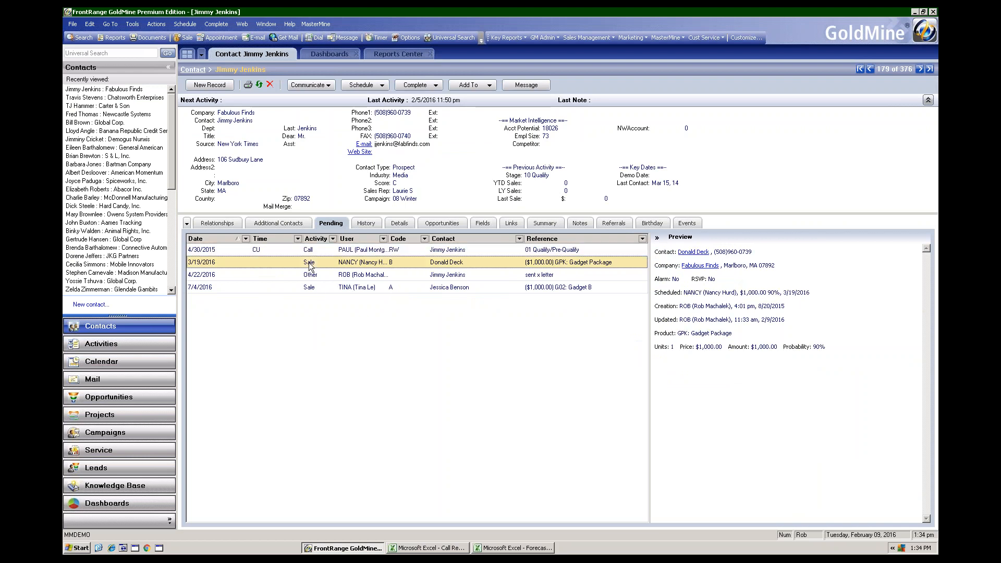
double_click(312, 265)
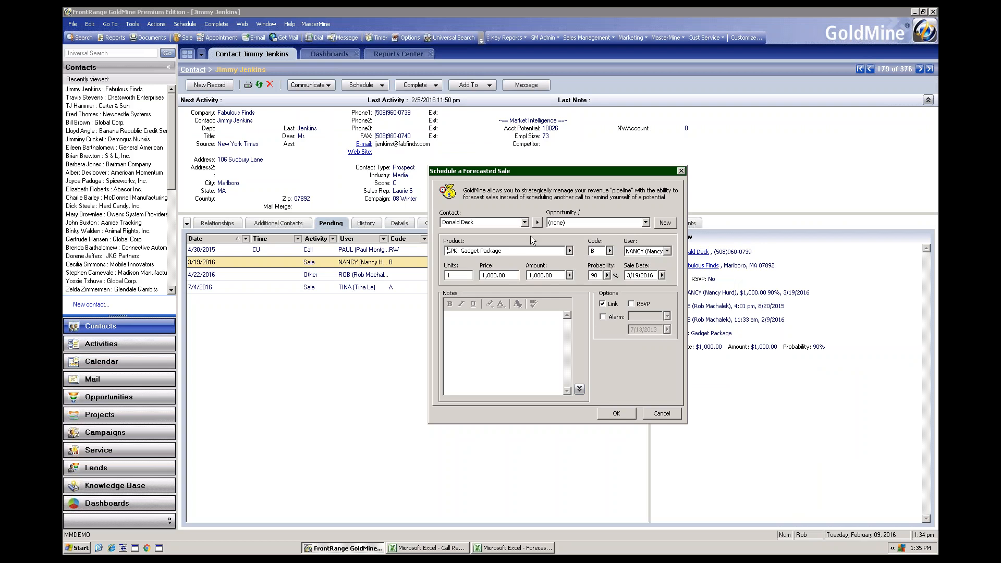
left_click(662, 412)
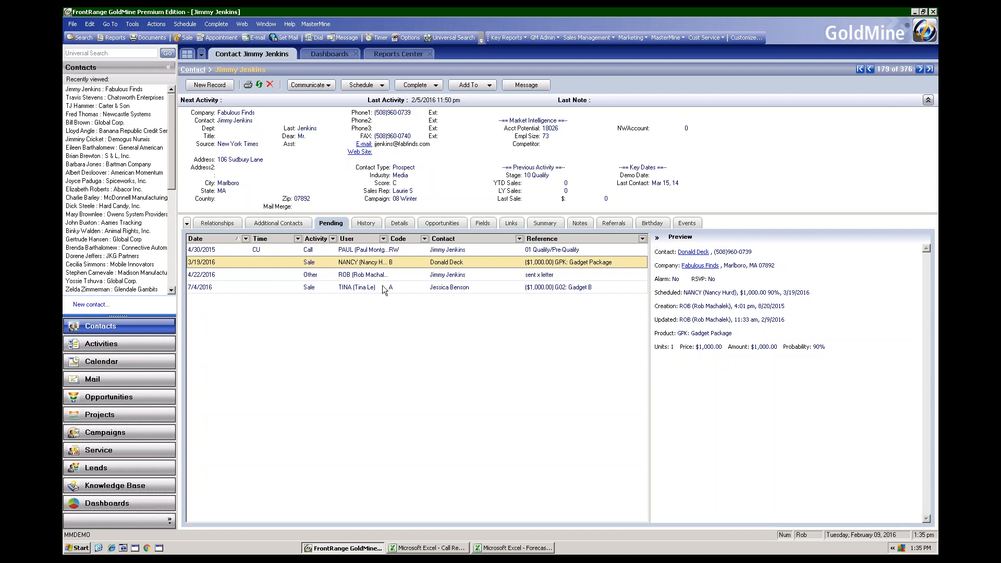
- Switch back to the Forecast workbook and examine the Dashboard worksheet's 2016 Gadgets and Widgets tables and charts
left_click(513, 548)
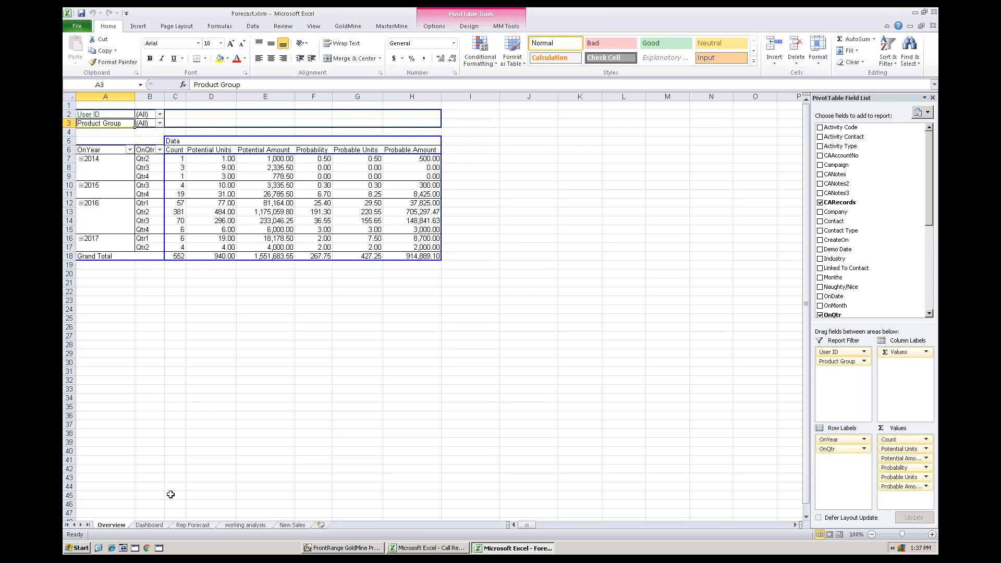
left_click(142, 525)
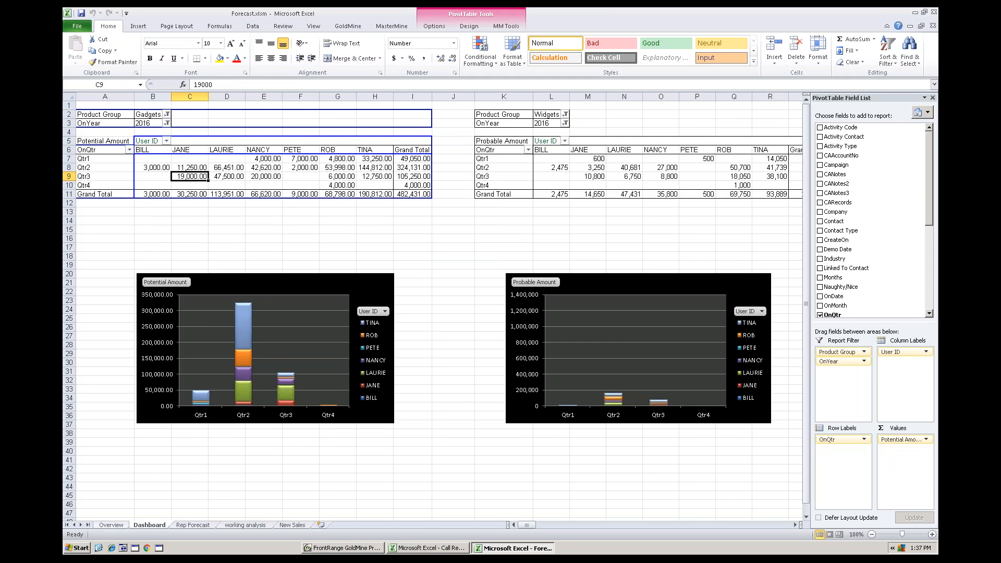
left_click(155, 114)
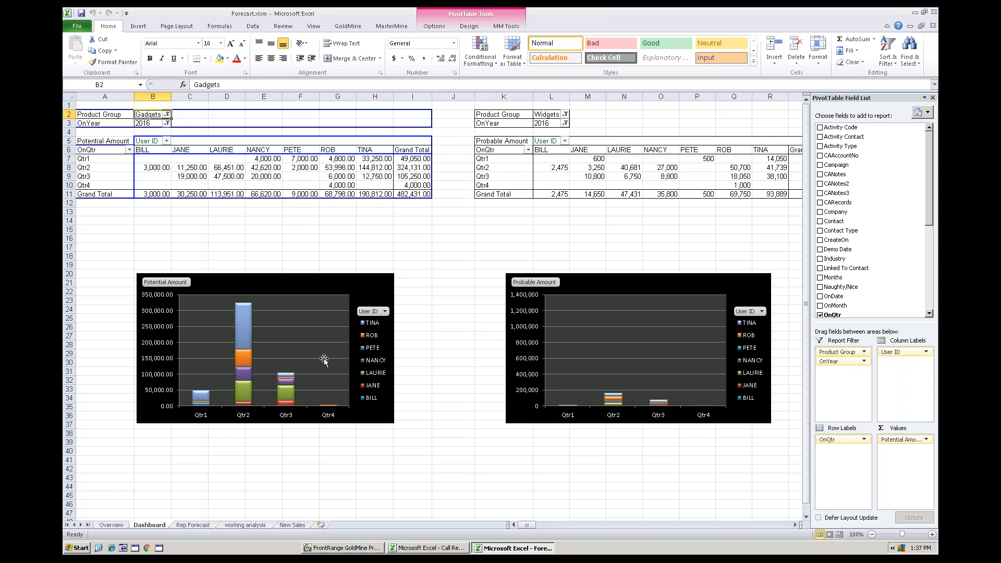
left_click(332, 281)
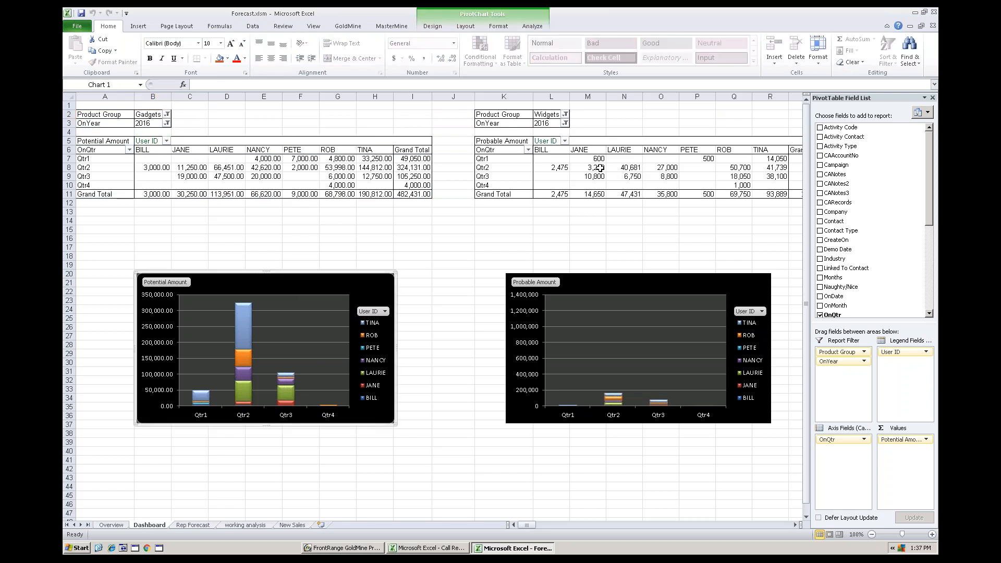
left_click(333, 168)
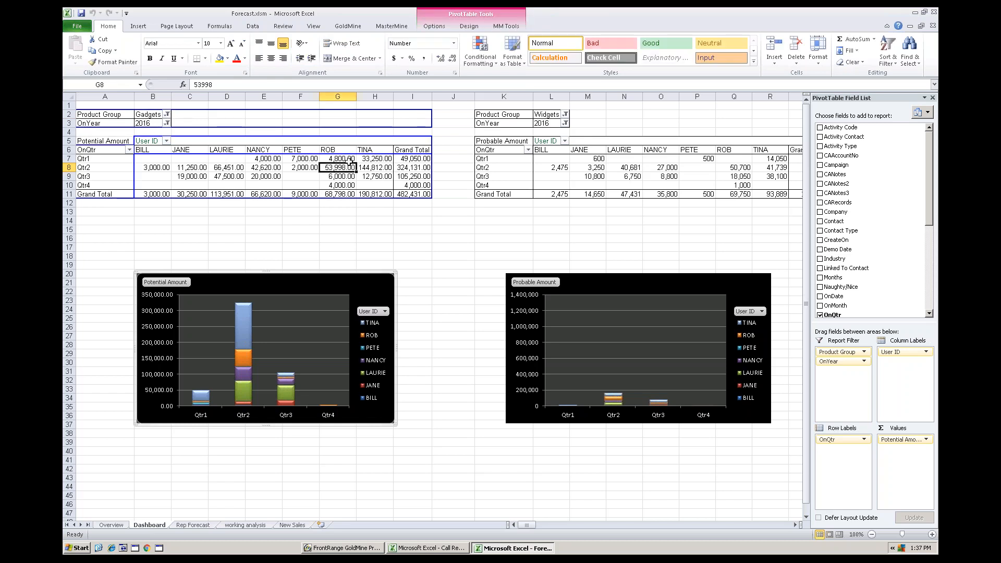
left_click(435, 26)
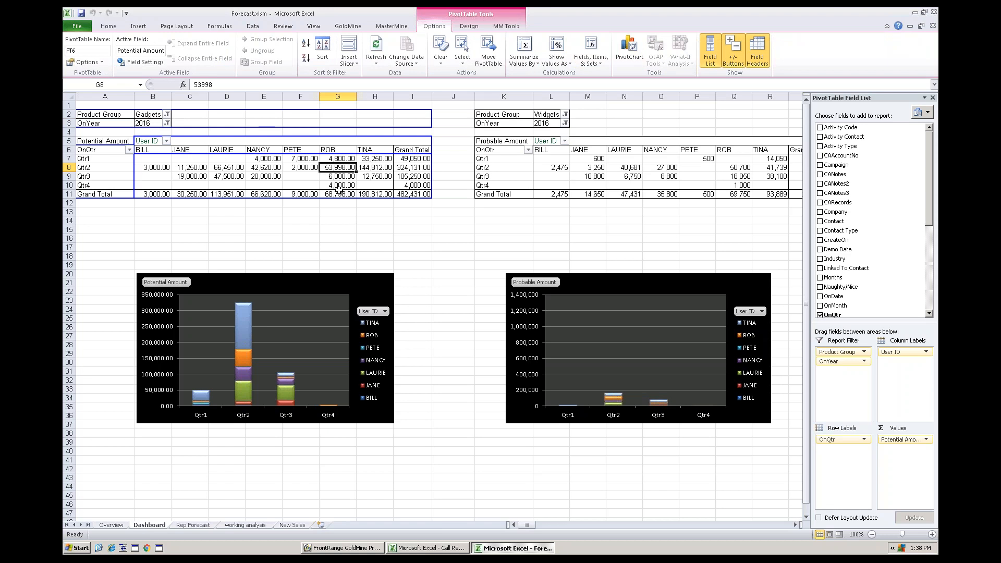
left_click(232, 177)
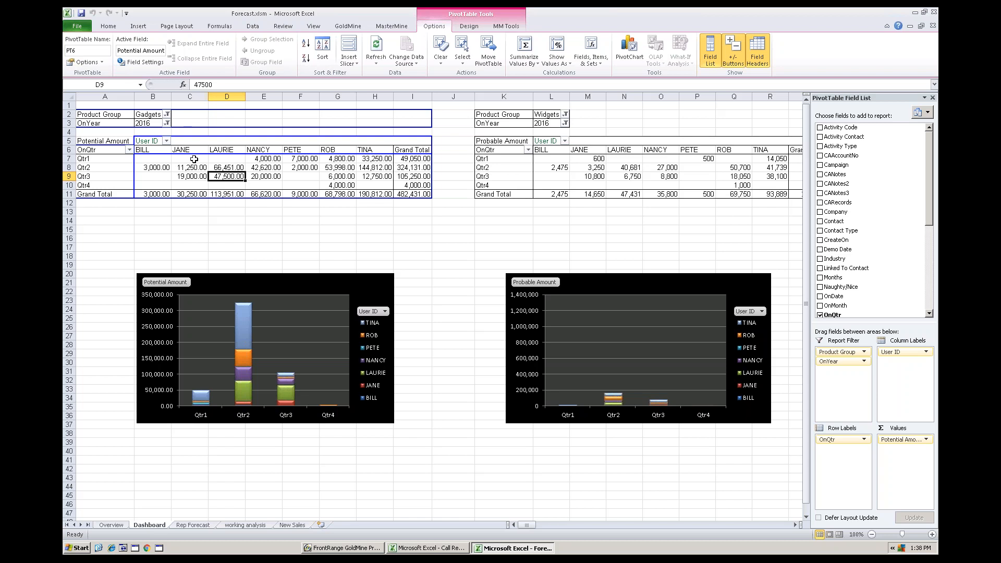
left_click(342, 168)
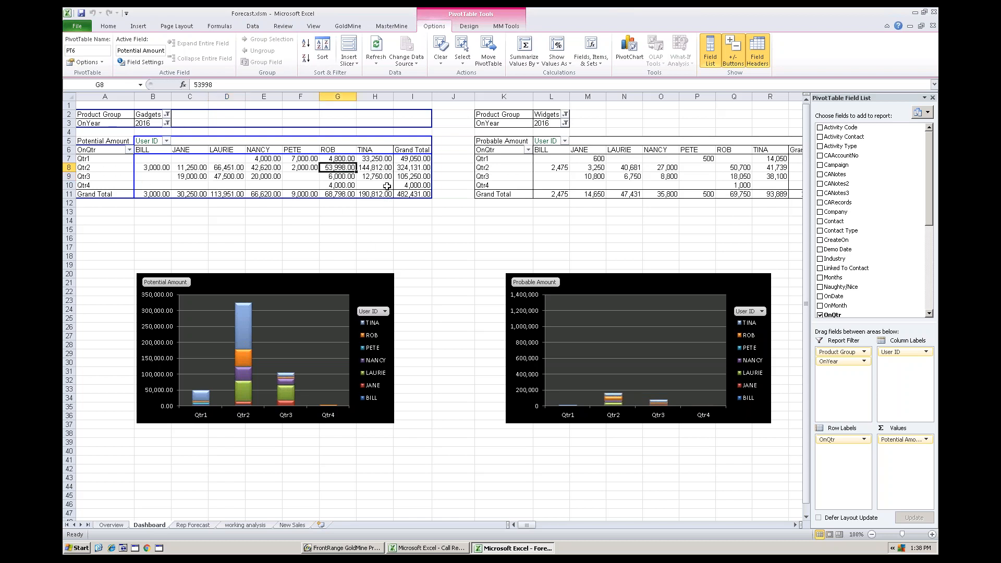
- Drill into the Qtr2 Gadgets amount in cell G8 without re-joining the notes, and select the G01: Gadget A product in row 10
double_click(338, 167)
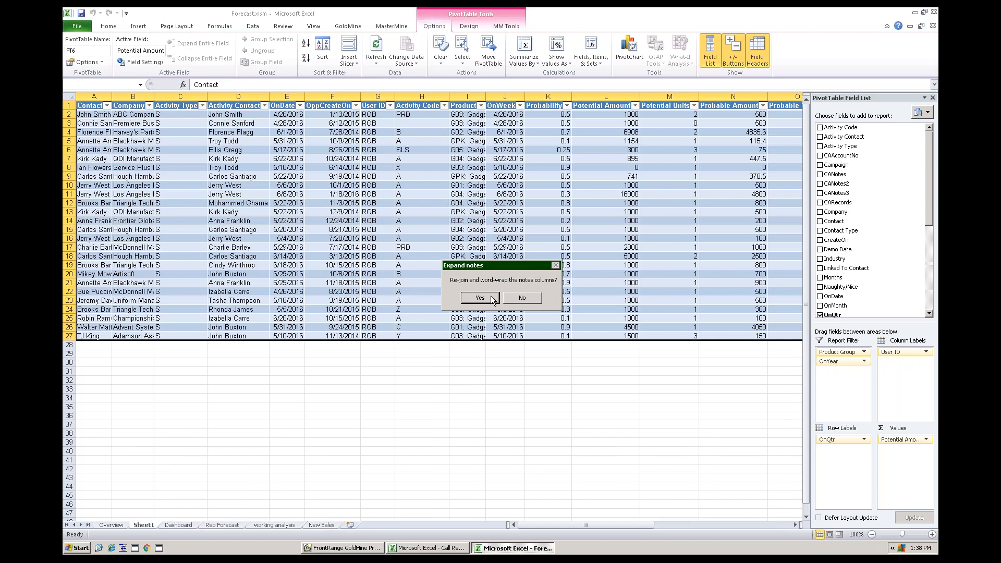
left_click(521, 297)
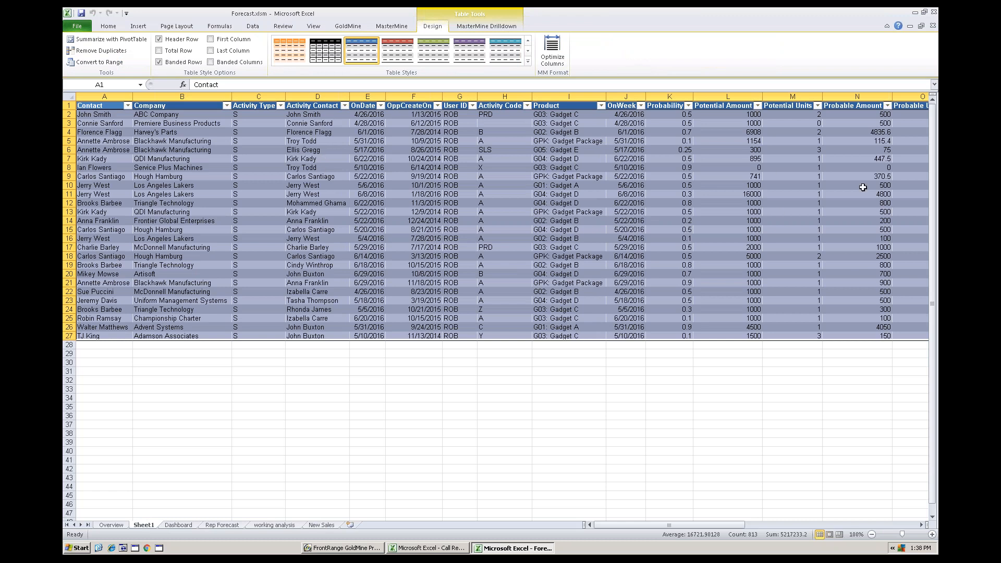
left_click(301, 174)
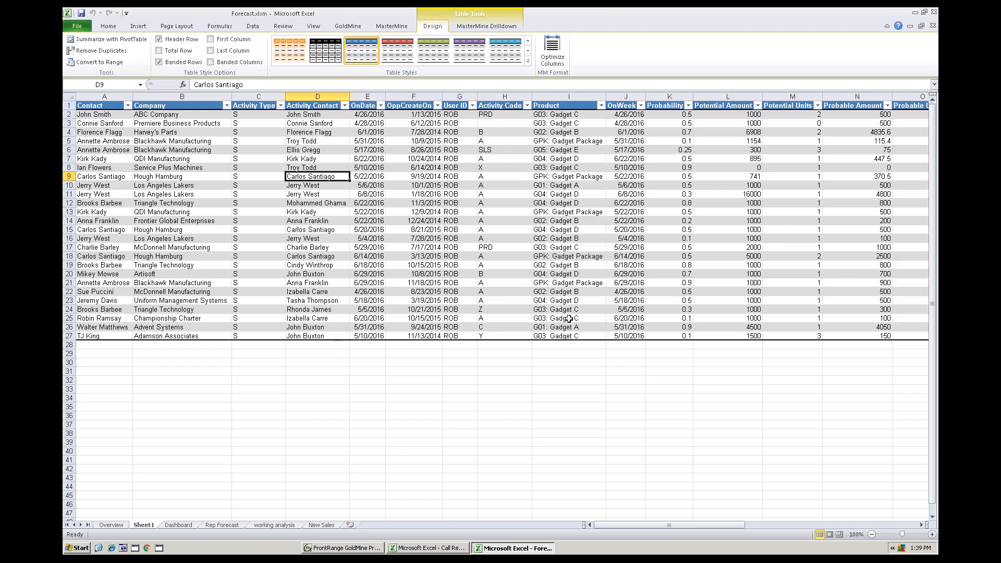
left_click(566, 186)
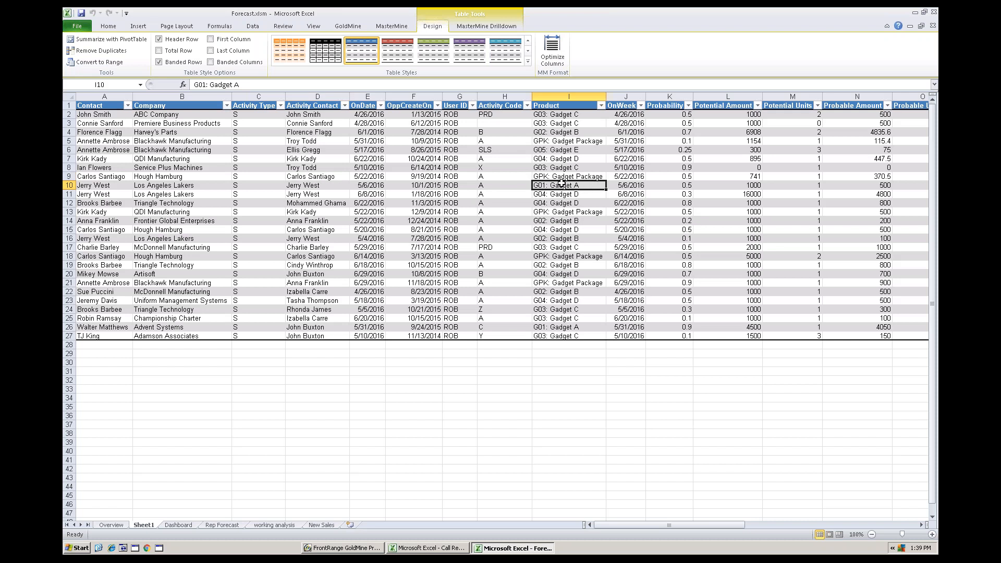
- Open the selected G01: Gadget A forecasted sale in GoldMine and set its units to 2
left_click(502, 25)
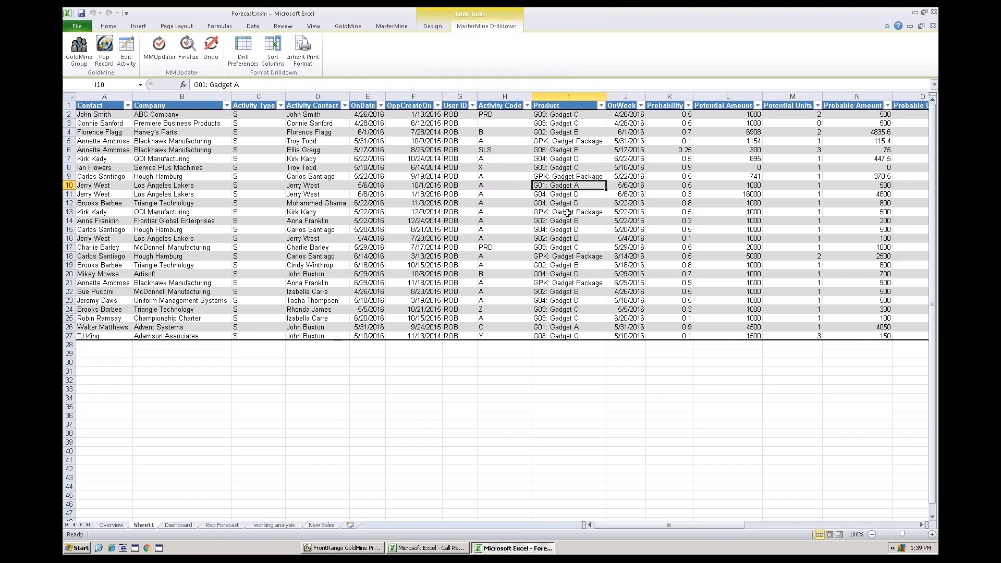
left_click(106, 45)
left_click(127, 51)
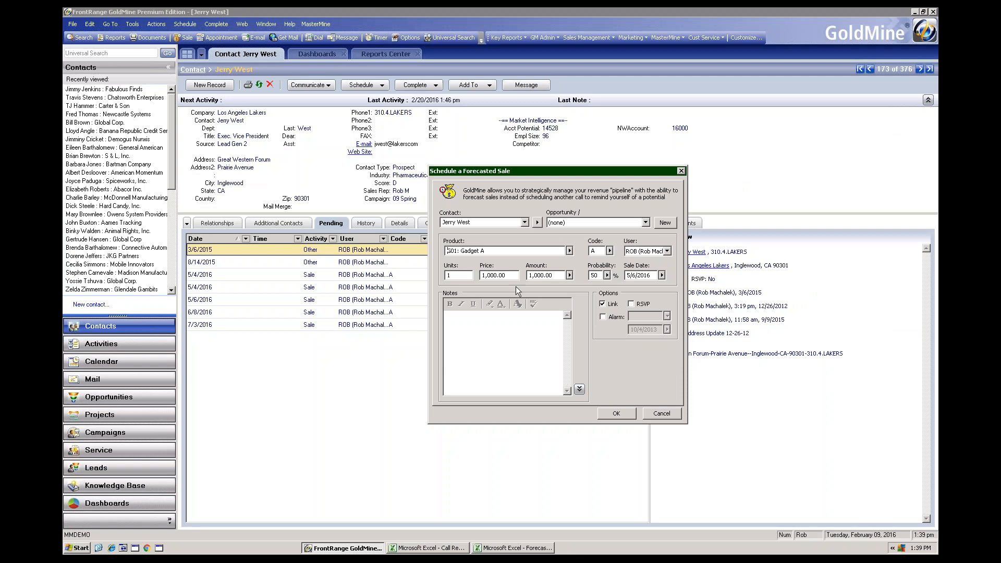
double_click(454, 274)
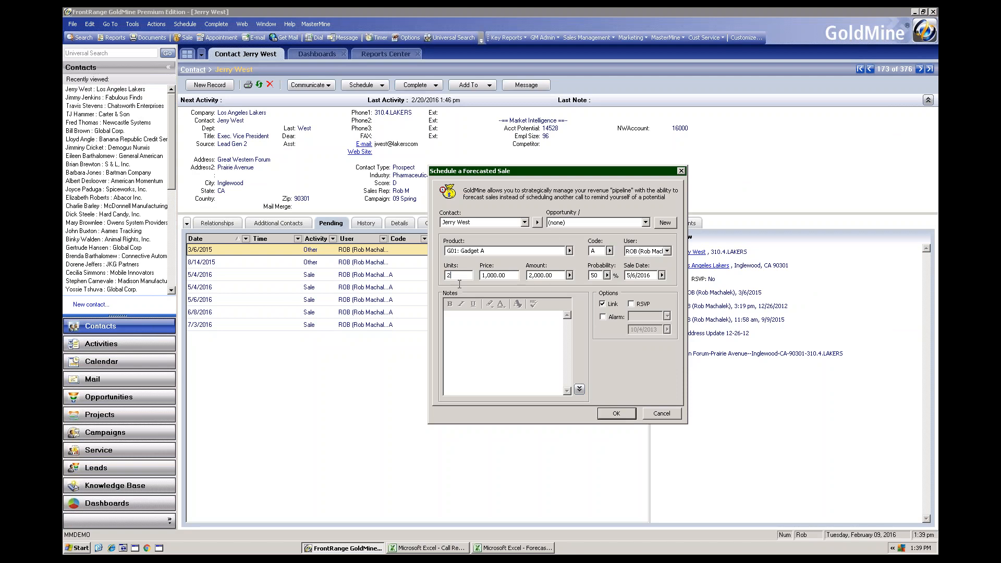
left_click(620, 414)
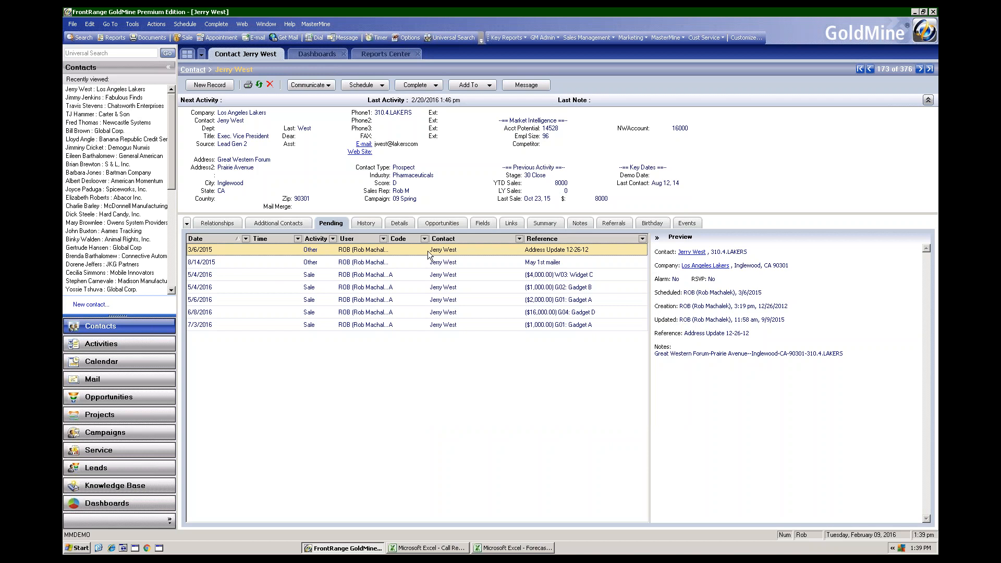
- Return to the Forecast workbook's Dashboard worksheet and refresh all of its data from GoldMine
left_click(517, 548)
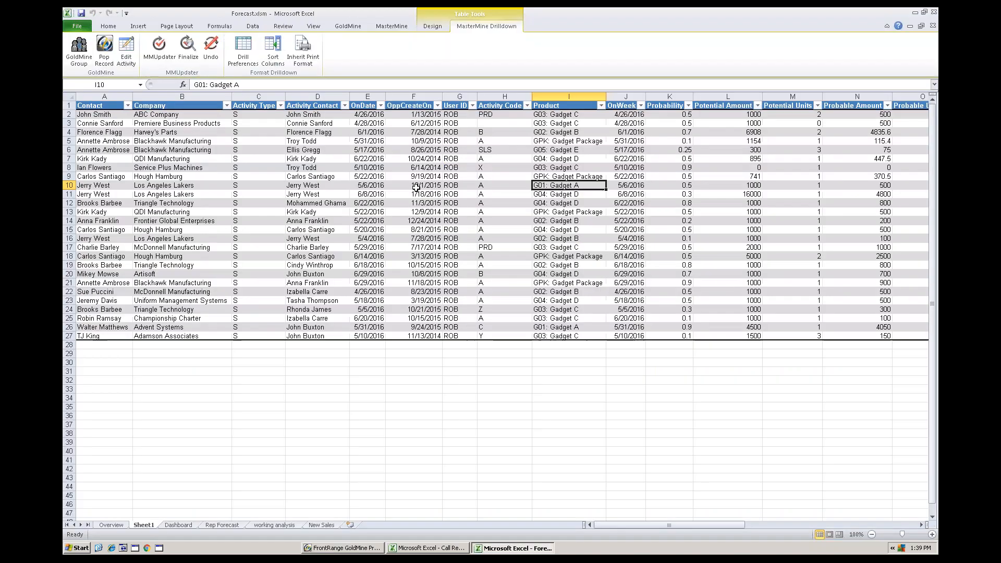
left_click(178, 525)
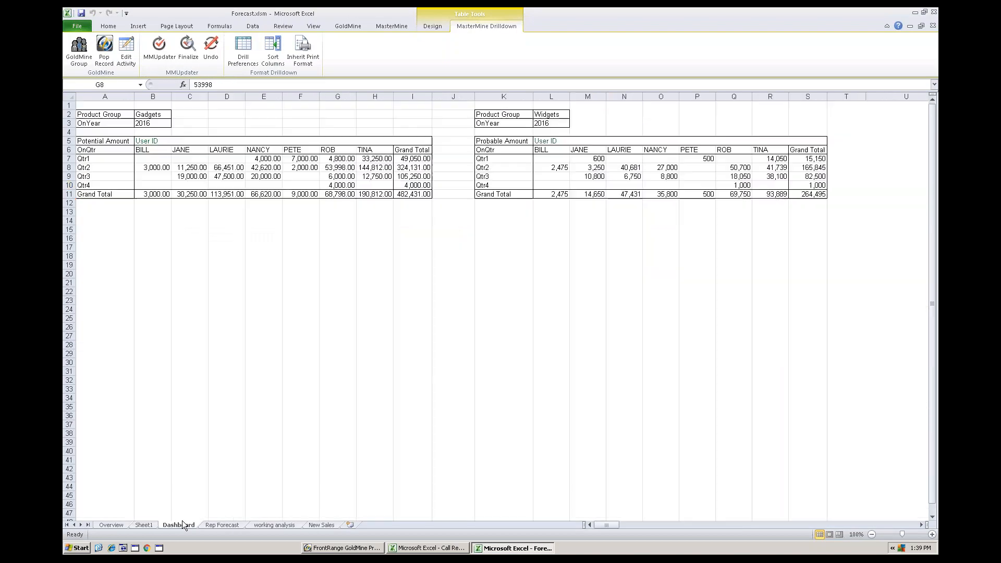
right_click(351, 167)
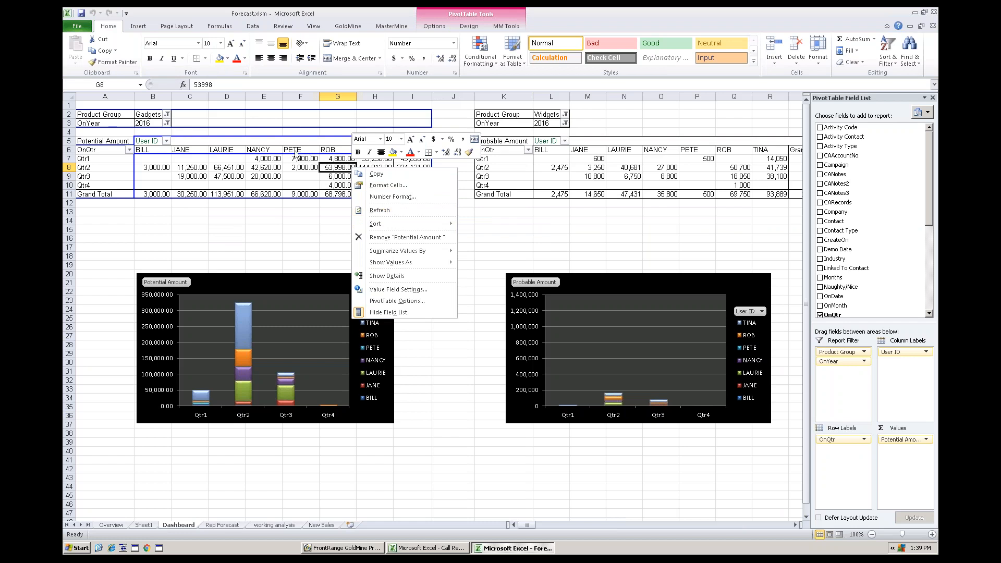
key("Escape")
left_click(392, 26)
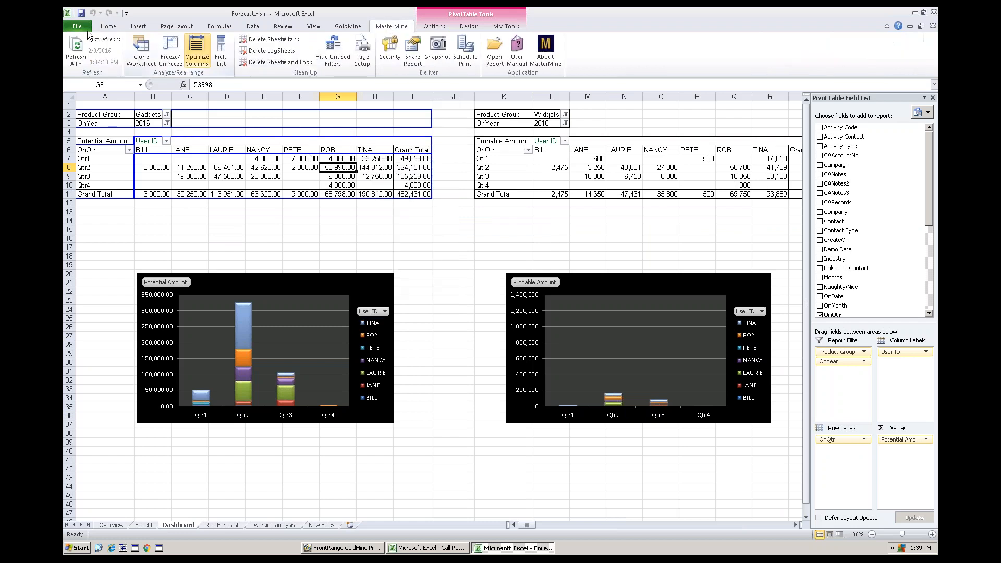
left_click(74, 46)
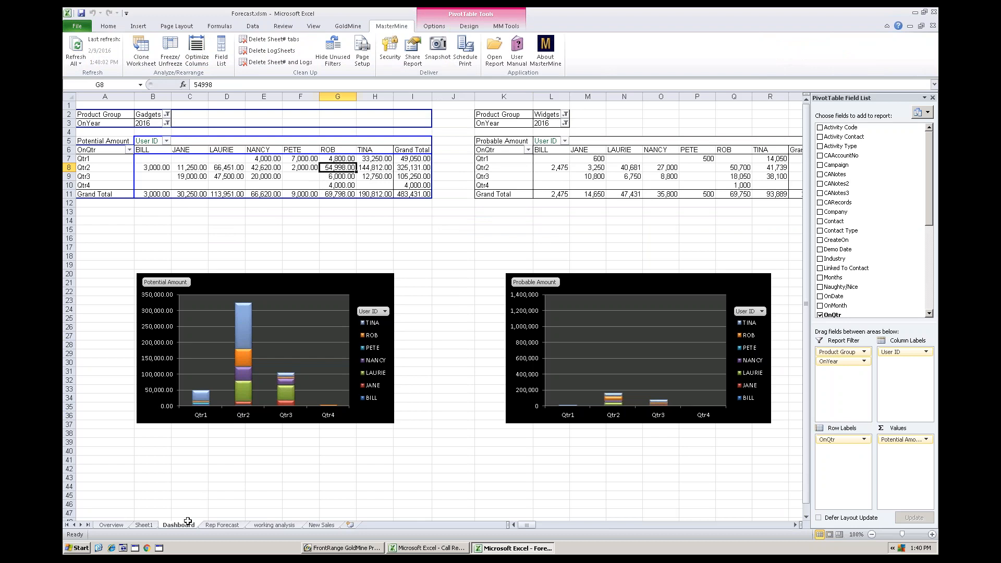
- Copy the Gadgets forecast table in A1:I13 of the Dashboard worksheet and paste it at cell A41
left_click(347, 183)
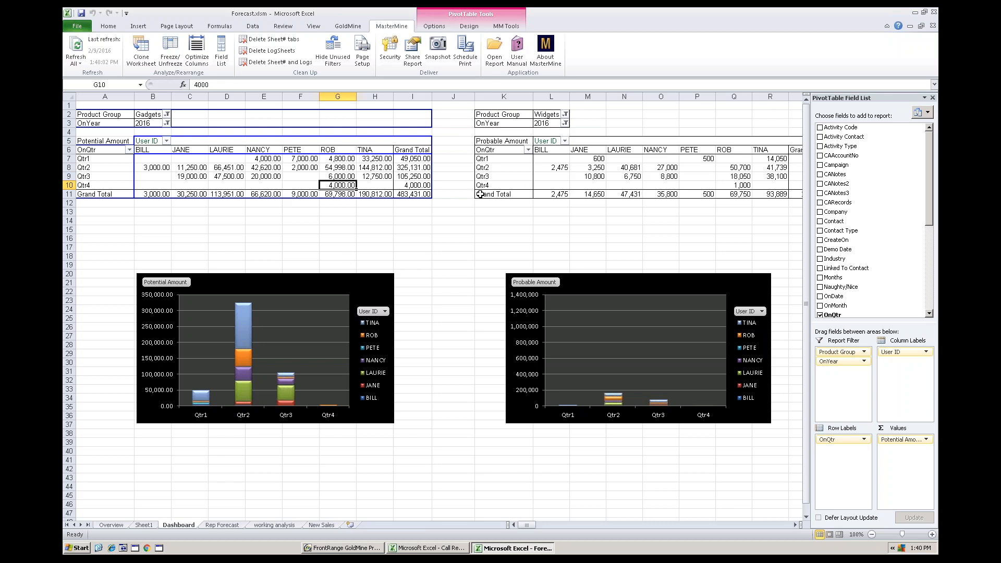
left_click(552, 170)
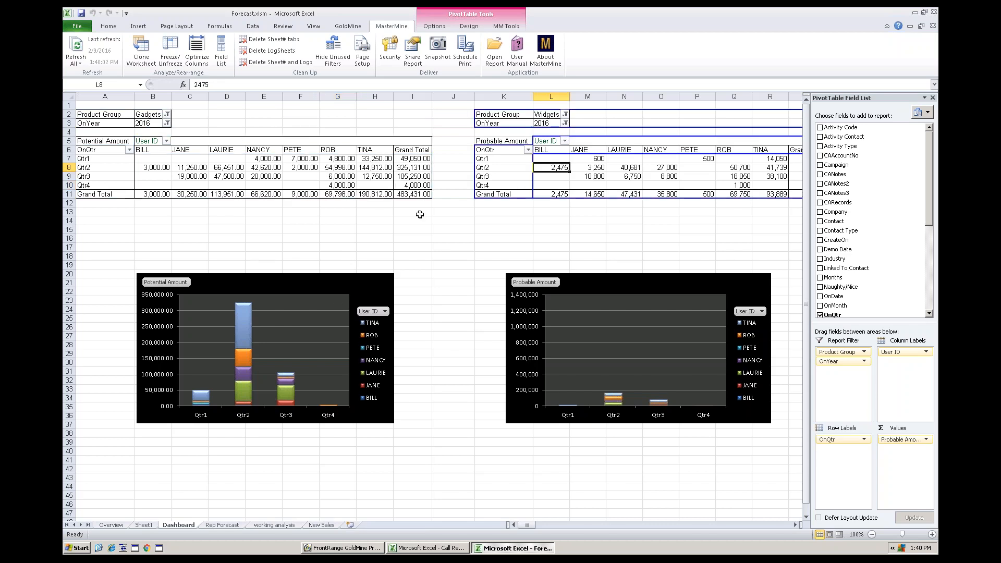
left_click_drag(422, 215, 83, 102)
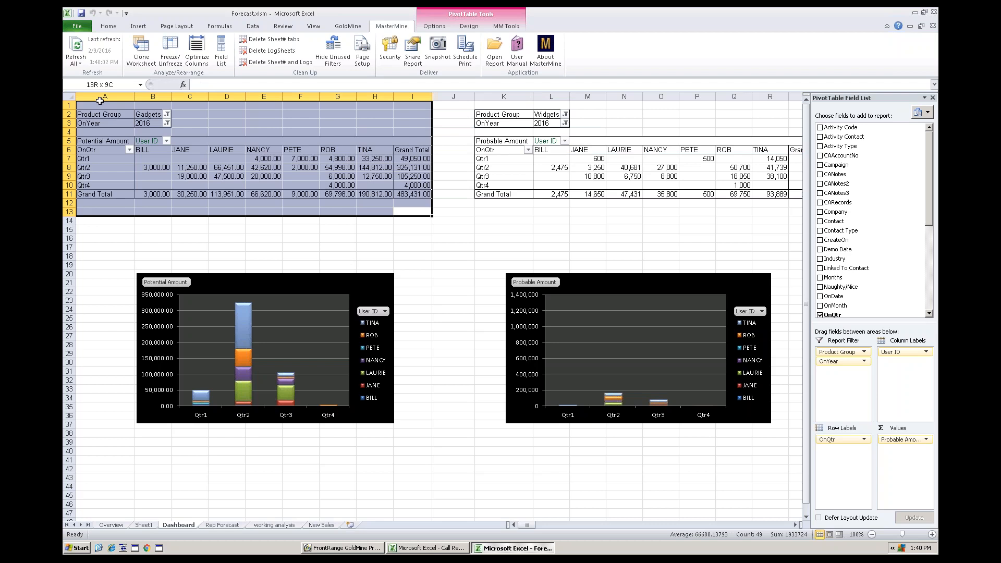
right_click(203, 168)
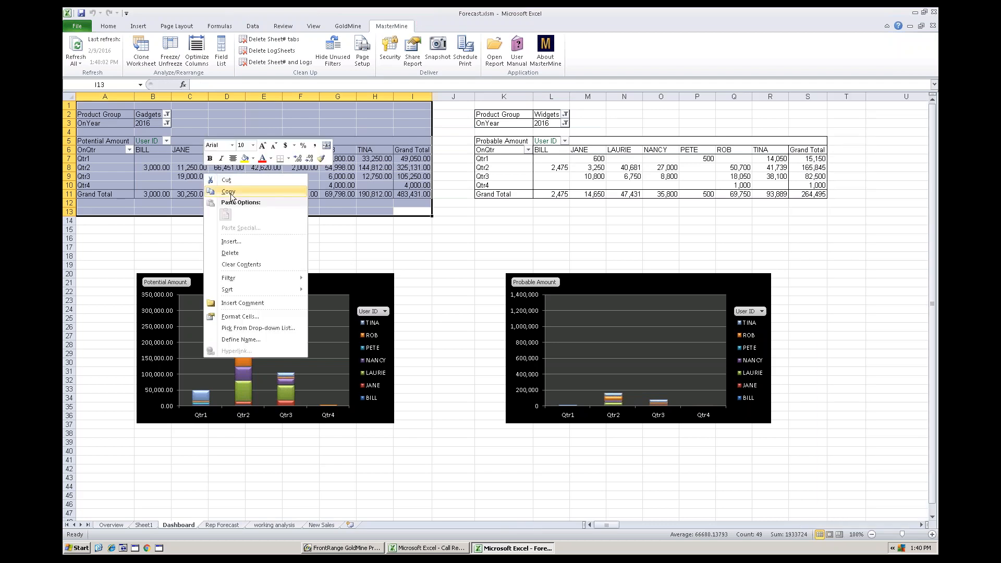
left_click(232, 187)
left_click(107, 462)
right_click(108, 460)
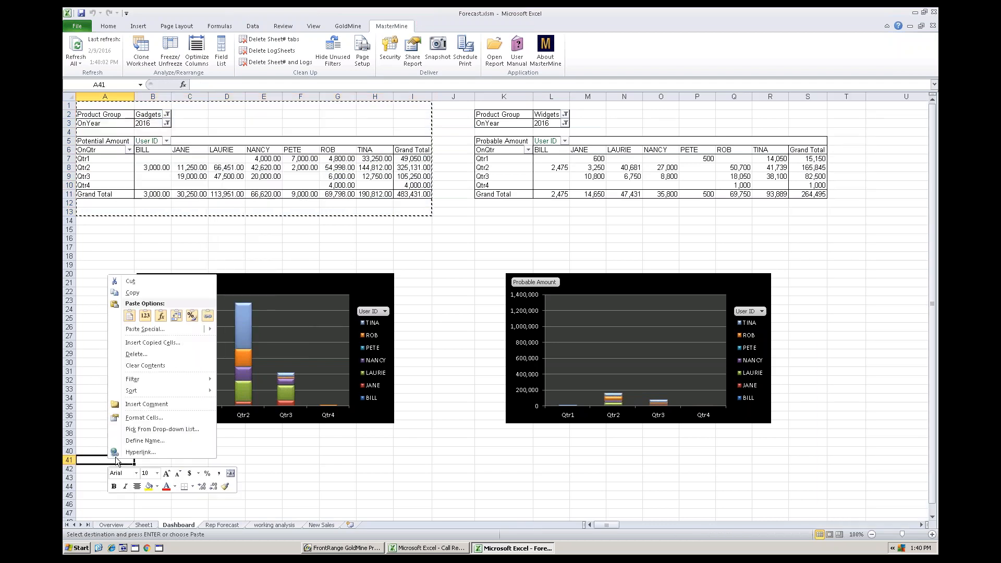
left_click(130, 315)
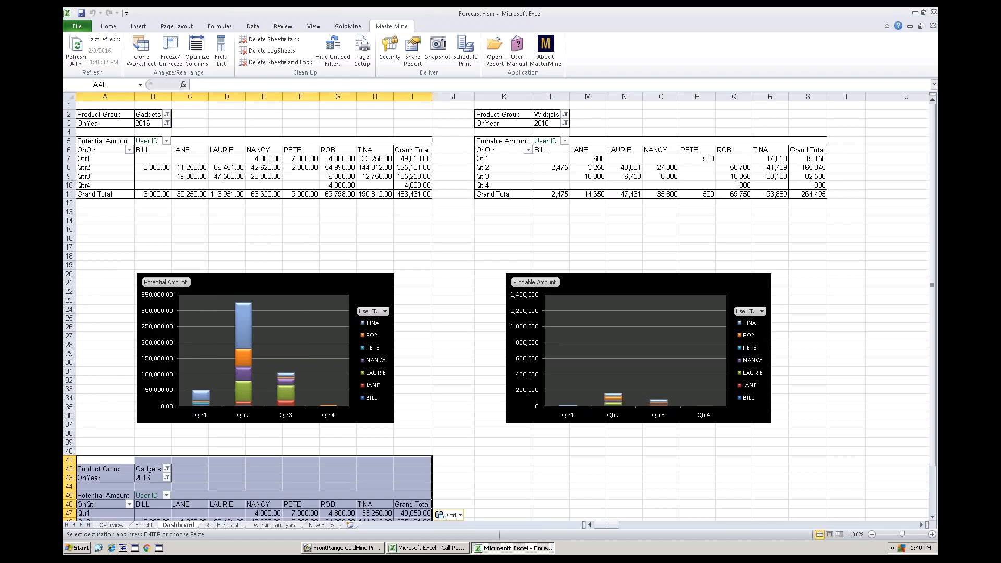
- Filter the pasted table's Product Group to Quoted Packages
left_click(167, 470)
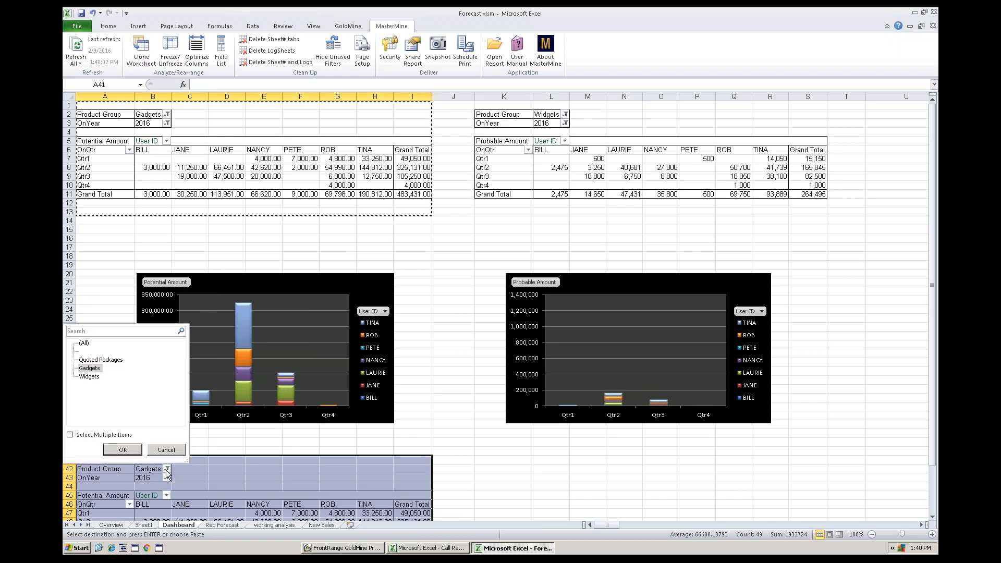
left_click(100, 360)
left_click(122, 450)
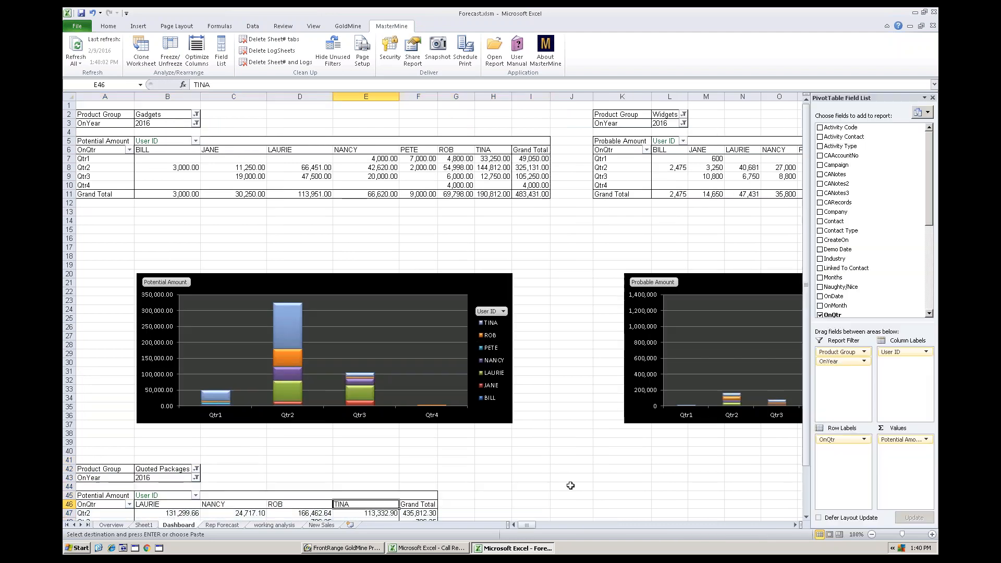
- Insert a stacked column PivotChart for the Quoted Packages table and place it beside that table
scroll(596, 492, "down", 1)
left_click(326, 487)
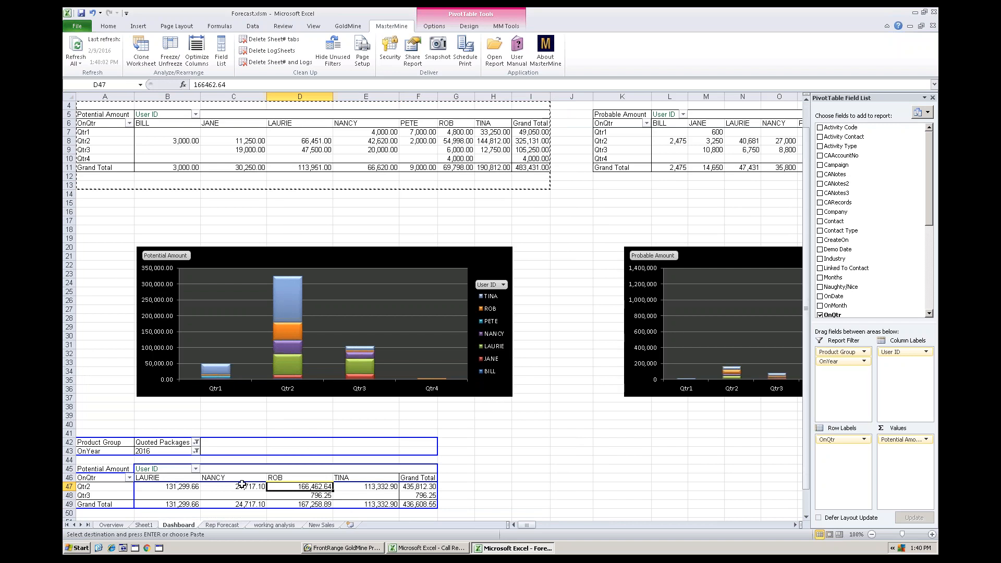
left_click(435, 26)
left_click(625, 48)
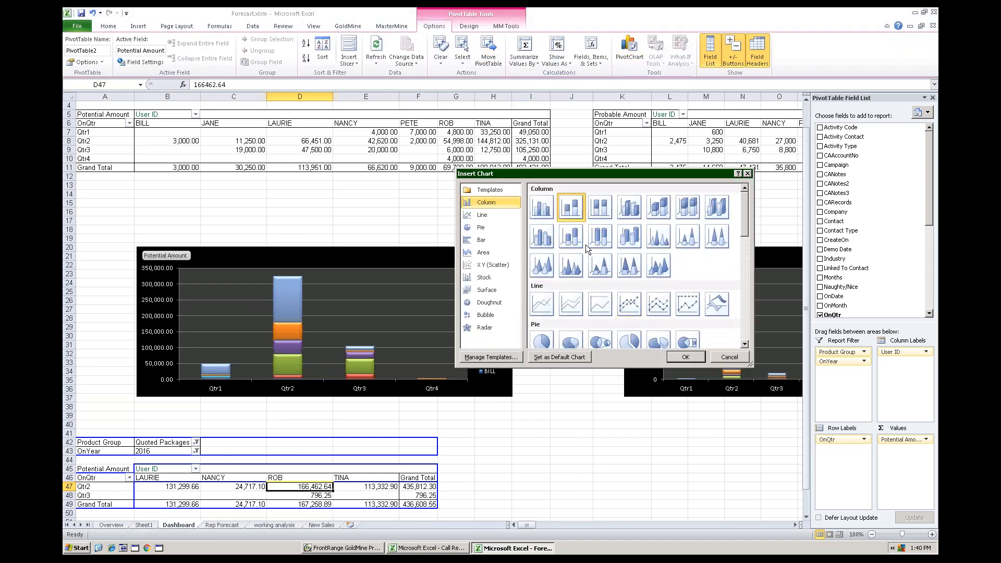
left_click(686, 357)
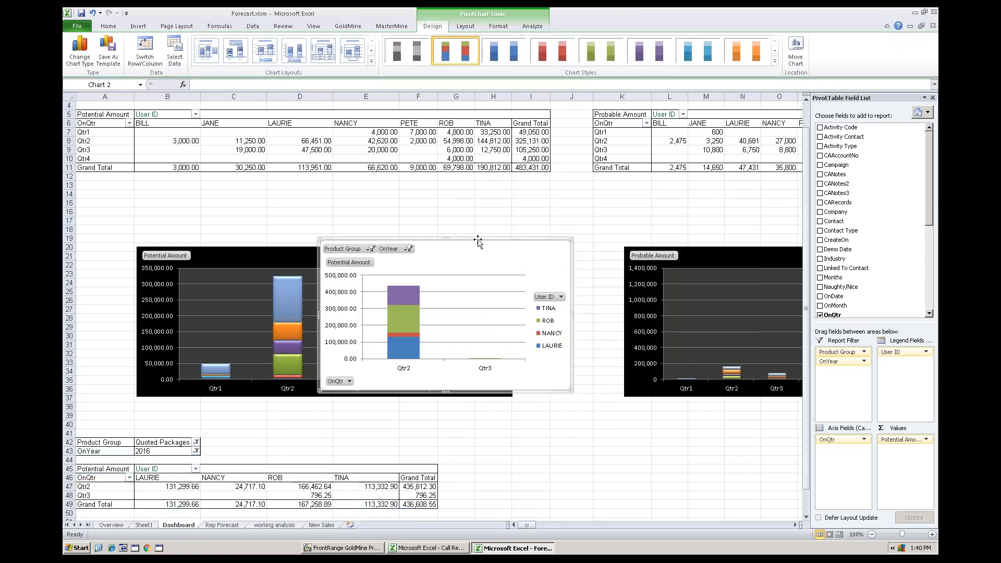
left_click_drag(636, 460, 620, 421)
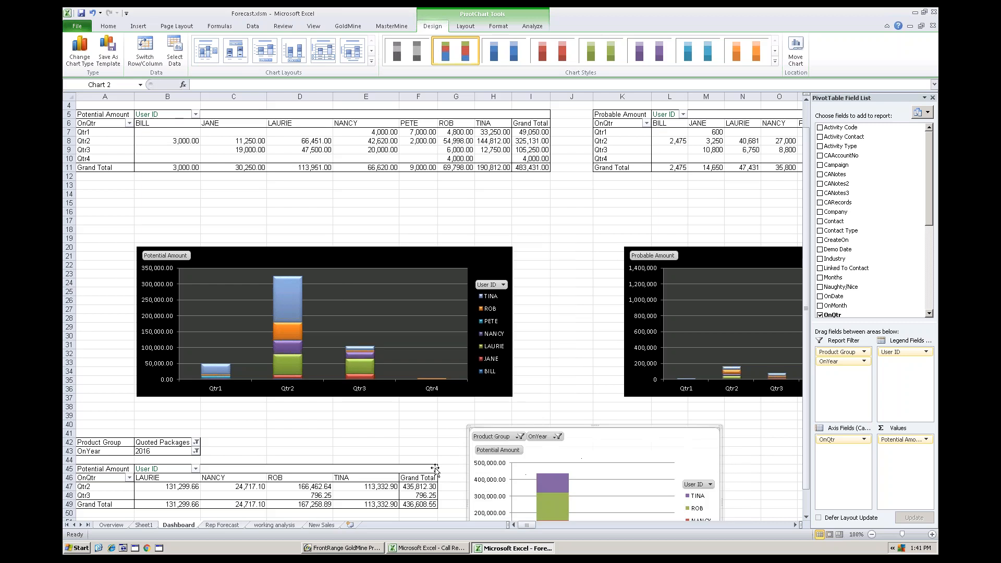
left_click(378, 488)
scroll(458, 465, "down", 3)
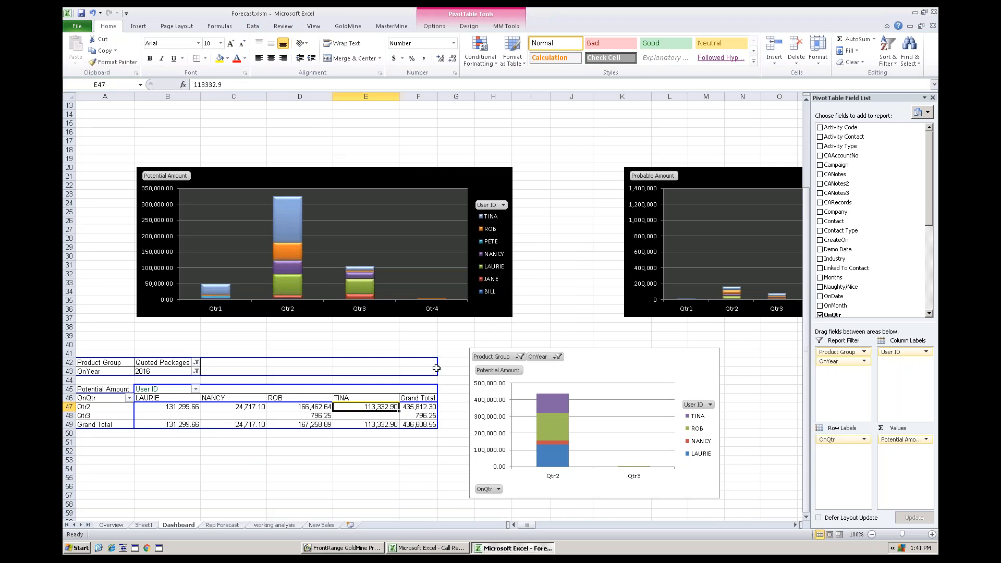
left_click_drag(808, 209, 808, 133)
scroll(806, 130, "up", 4)
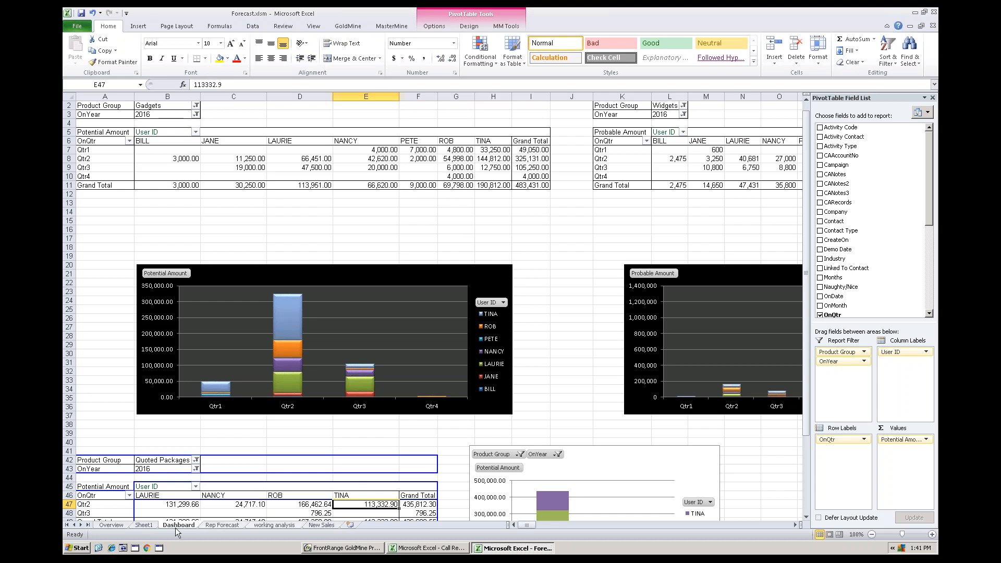
- Review the Rep Forecast, Overview and New Sales worksheets, including the February 2016 count and potential amount of new sales
left_click(223, 525)
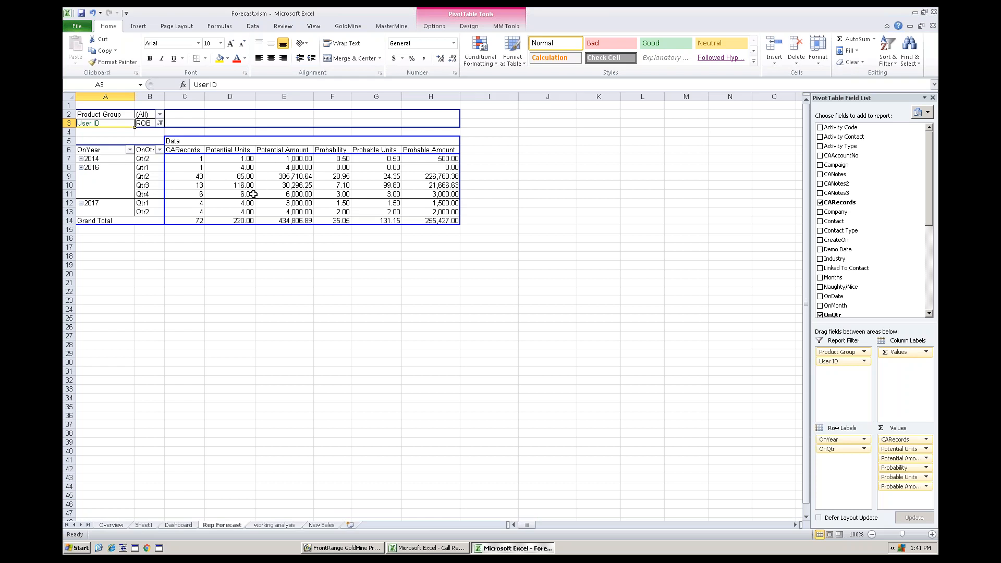
left_click(329, 526)
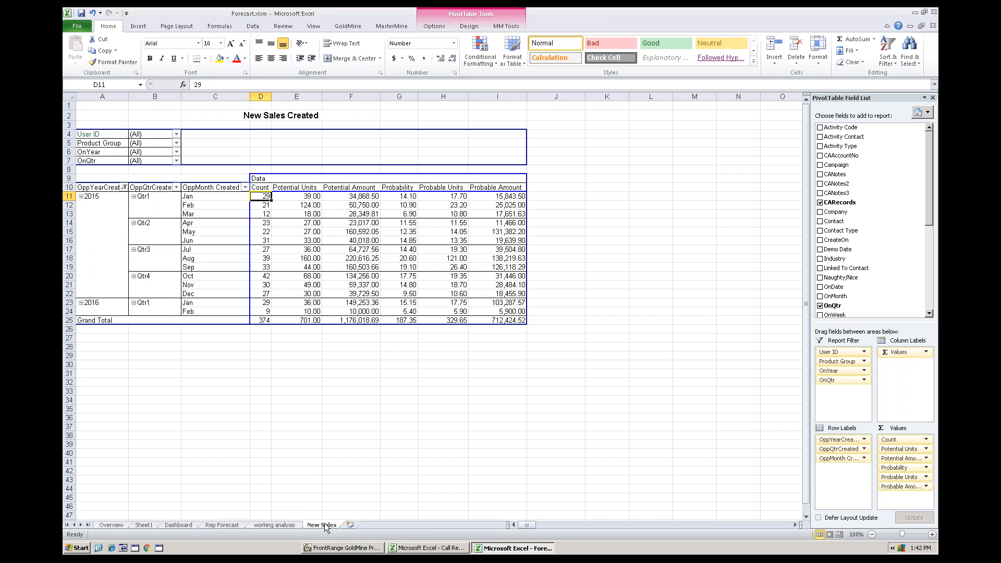
left_click(108, 524)
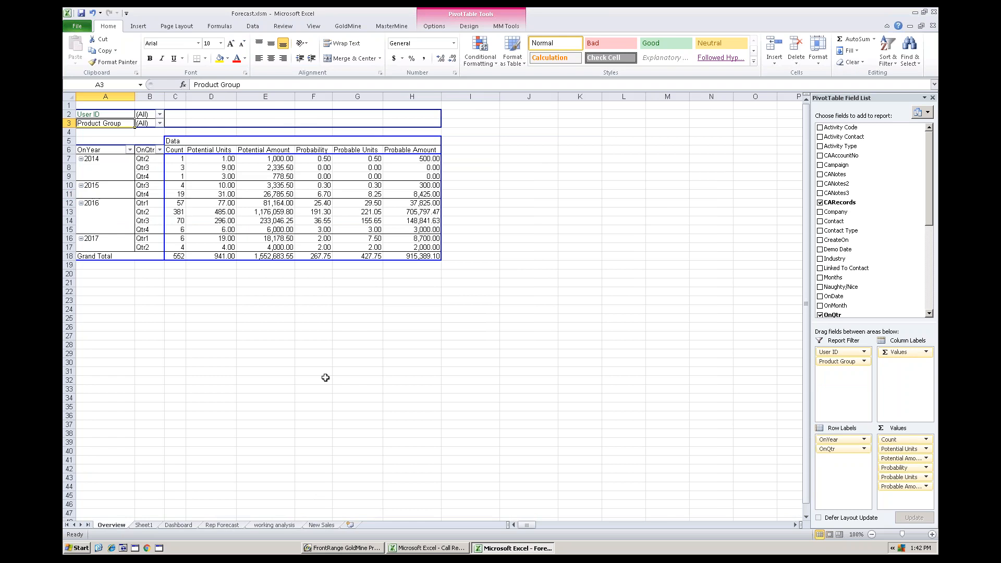
left_click(319, 525)
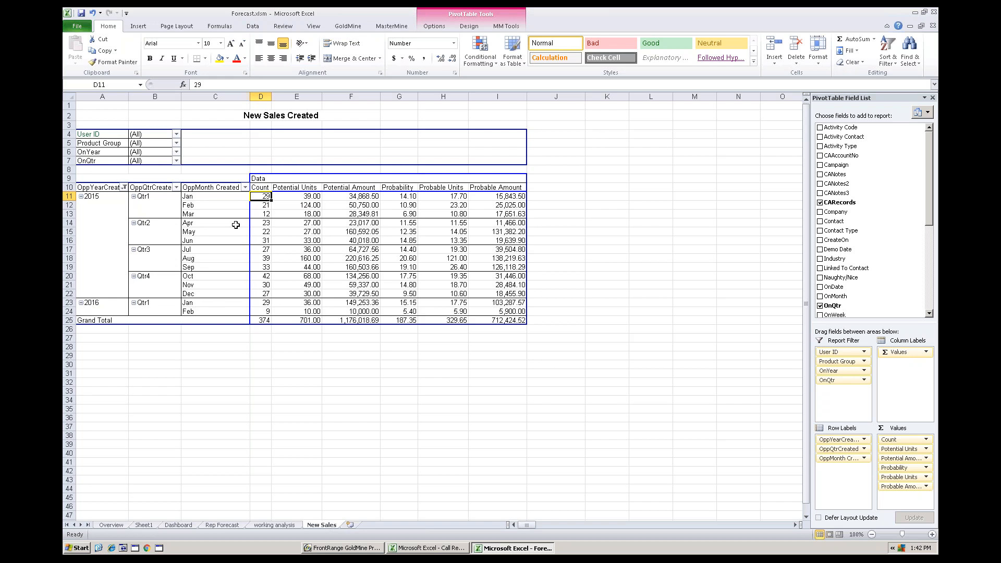
left_click(265, 312)
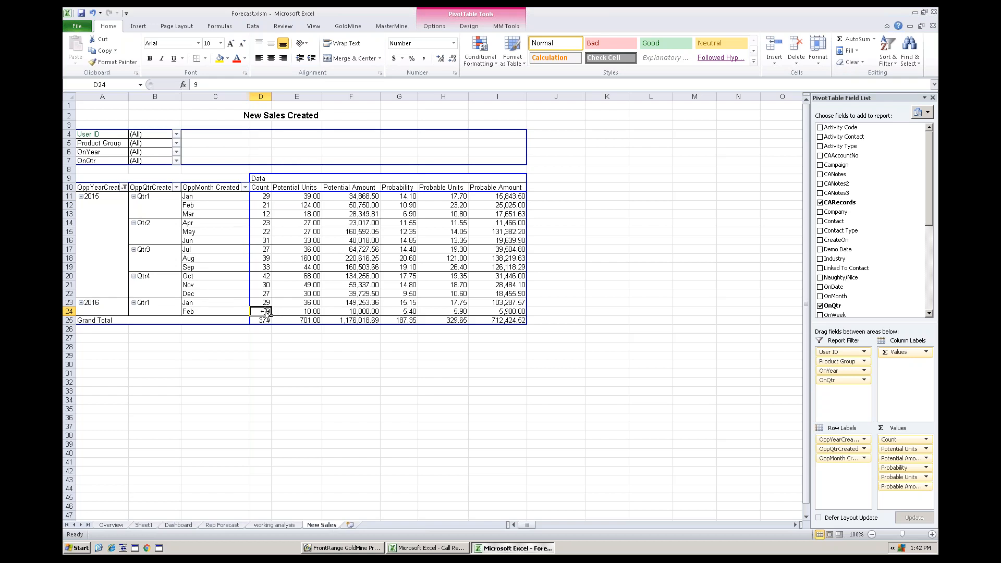
left_click(358, 312)
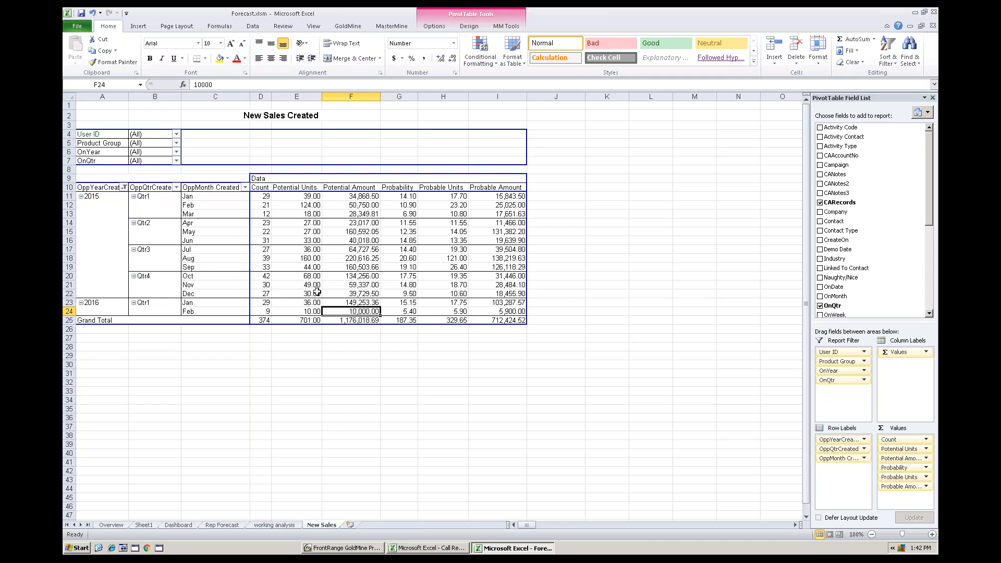
- Filter the New Sales Created table to a single rep's User ID and reset the filter to all users
left_click(176, 135)
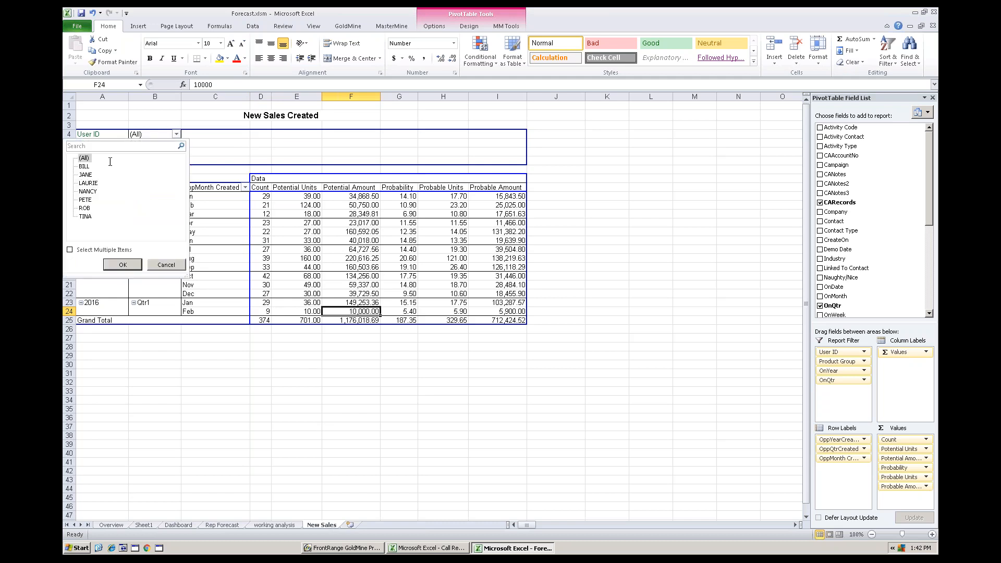
left_click(88, 191)
left_click(122, 265)
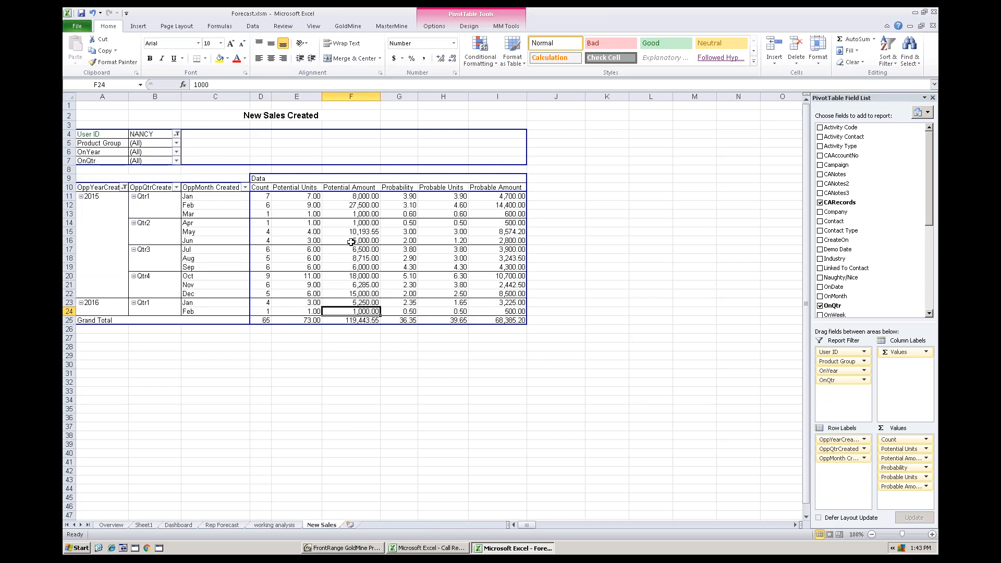
left_click(176, 135)
left_click(85, 160)
left_click(122, 264)
- Filter the New Sales Created table's Product Group to Gadgets and select the February 2016 probable amount in I24
left_click(177, 143)
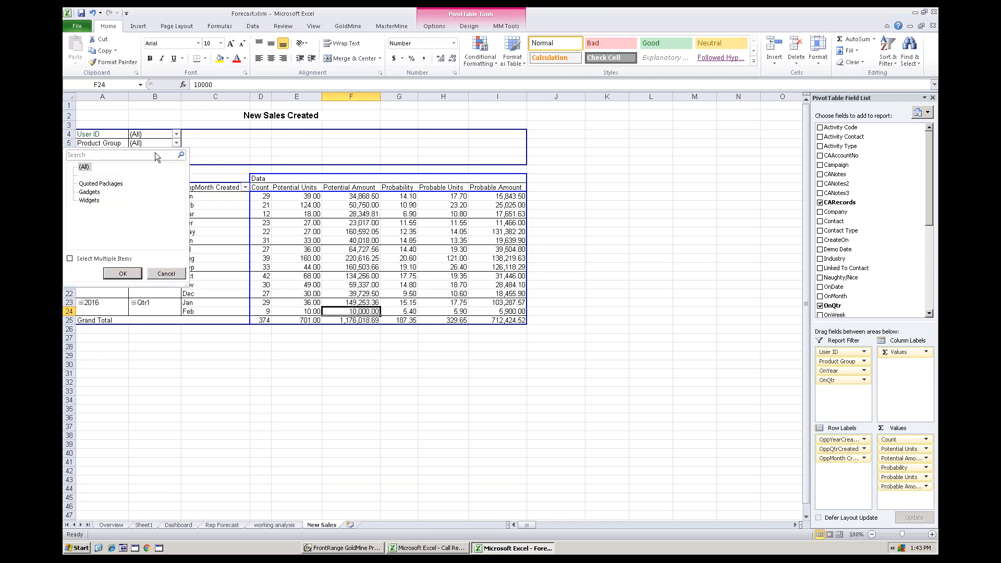
left_click(89, 192)
left_click(123, 273)
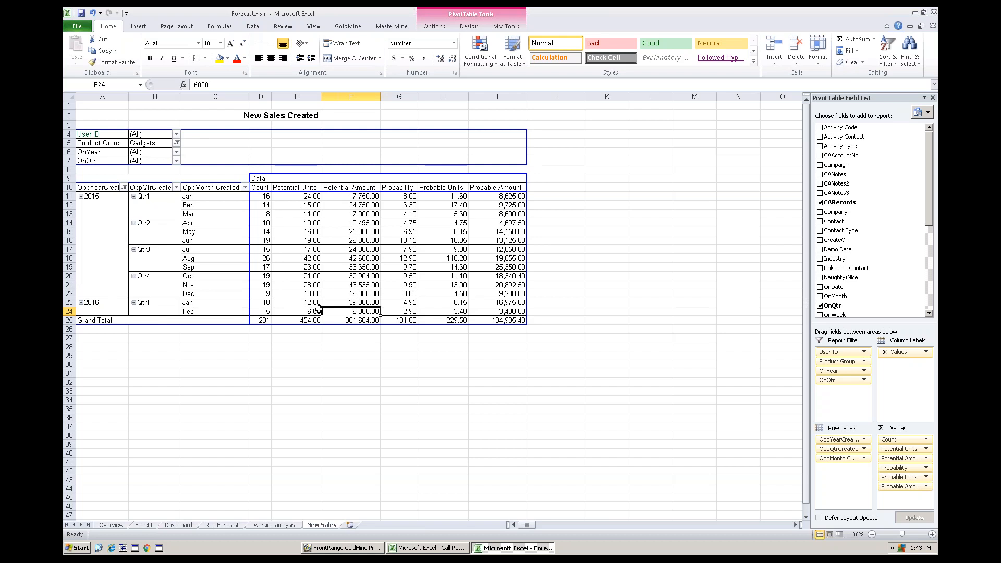
left_click(506, 311)
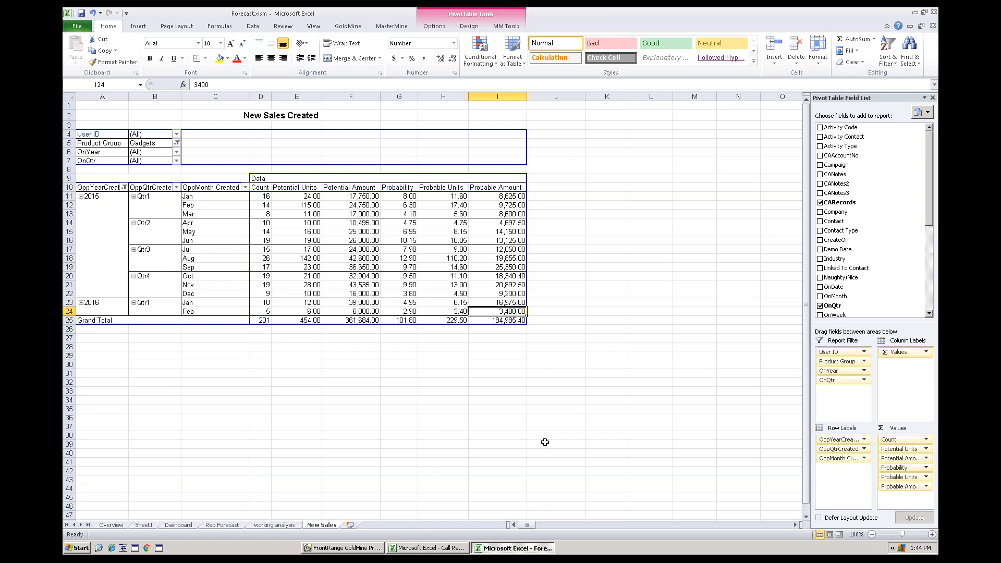
- Switch to GoldMine and examine the Los Angeles Lakers contact's history of completed activities
left_click(357, 548)
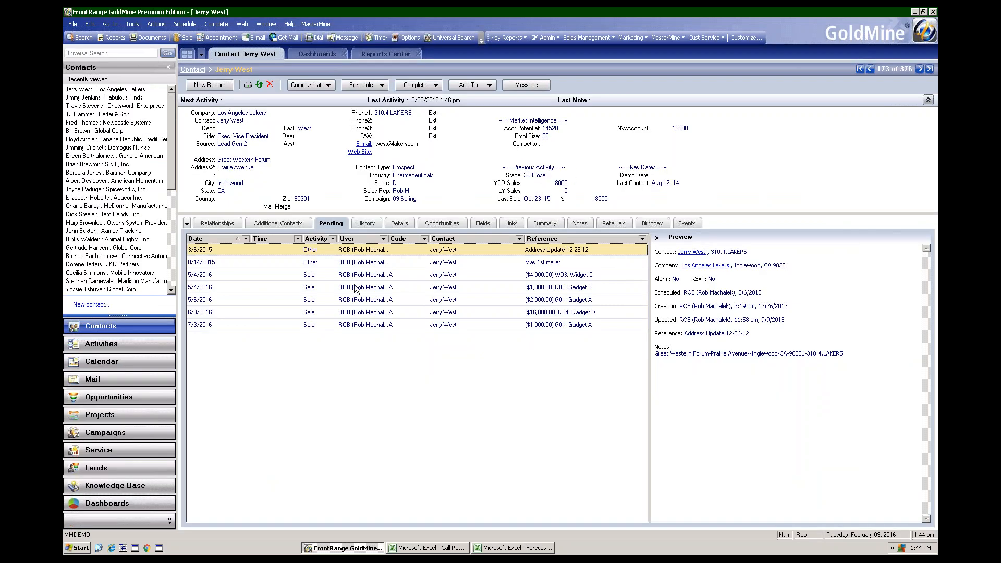
left_click(368, 225)
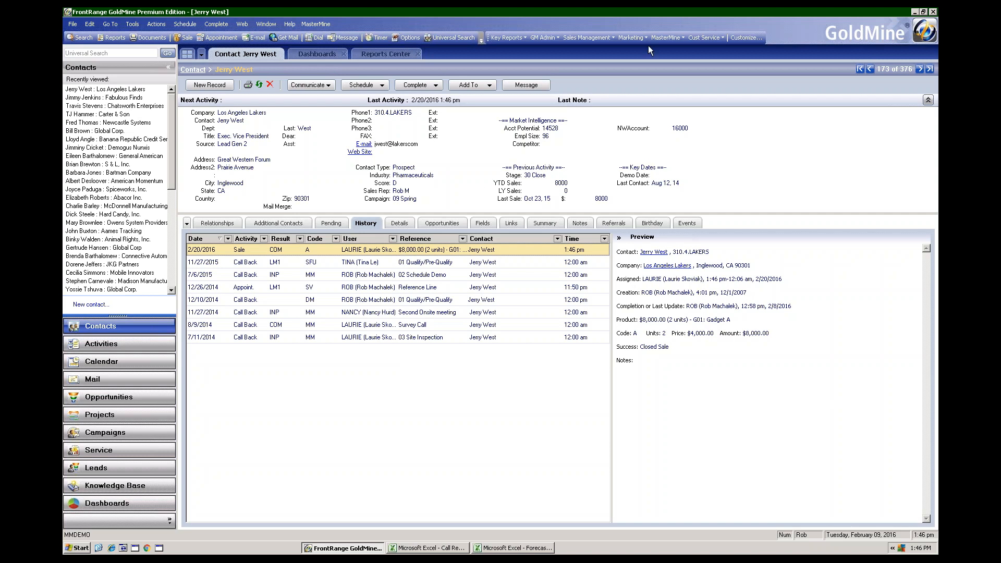
- Start creating a new MasterMine report from GoldMine and move its workbook dialog clear of the contact's details and history
left_click(673, 39)
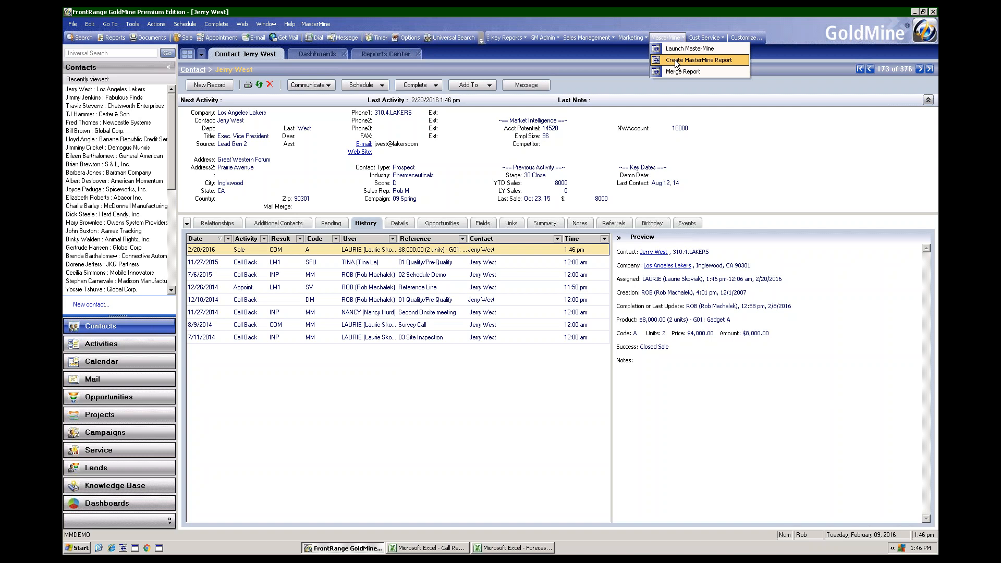
left_click(675, 60)
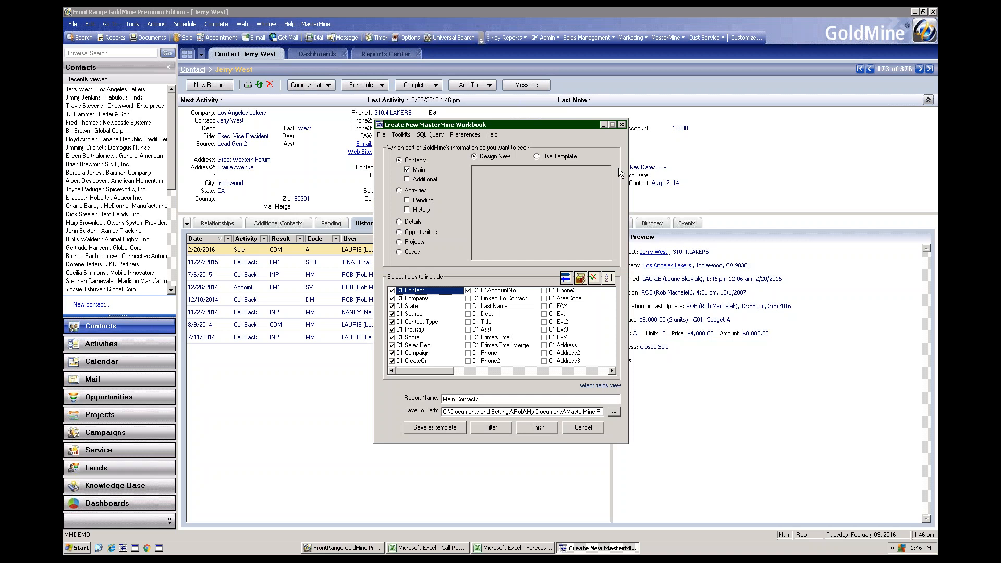
left_click_drag(507, 125, 677, 202)
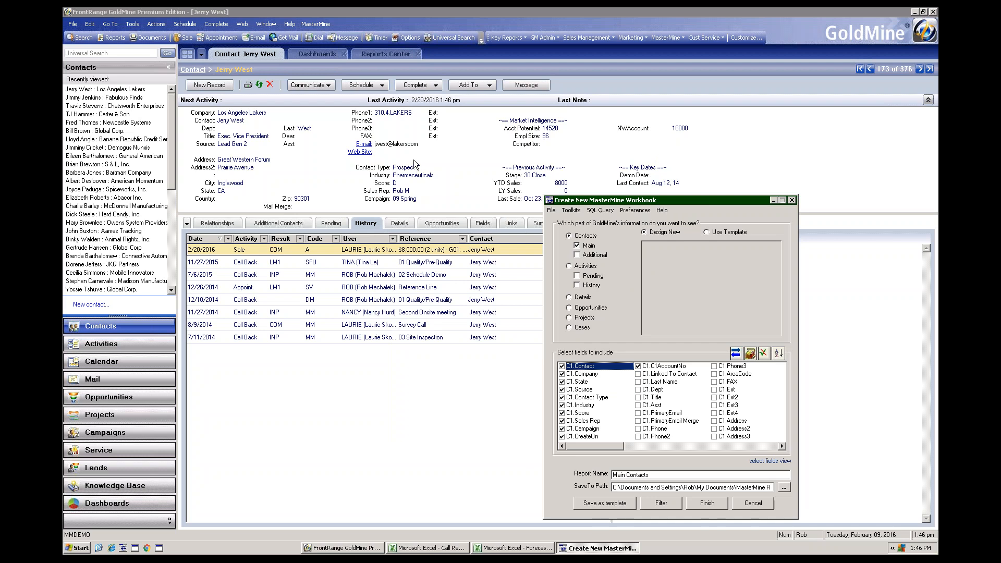
left_click_drag(672, 201, 713, 202)
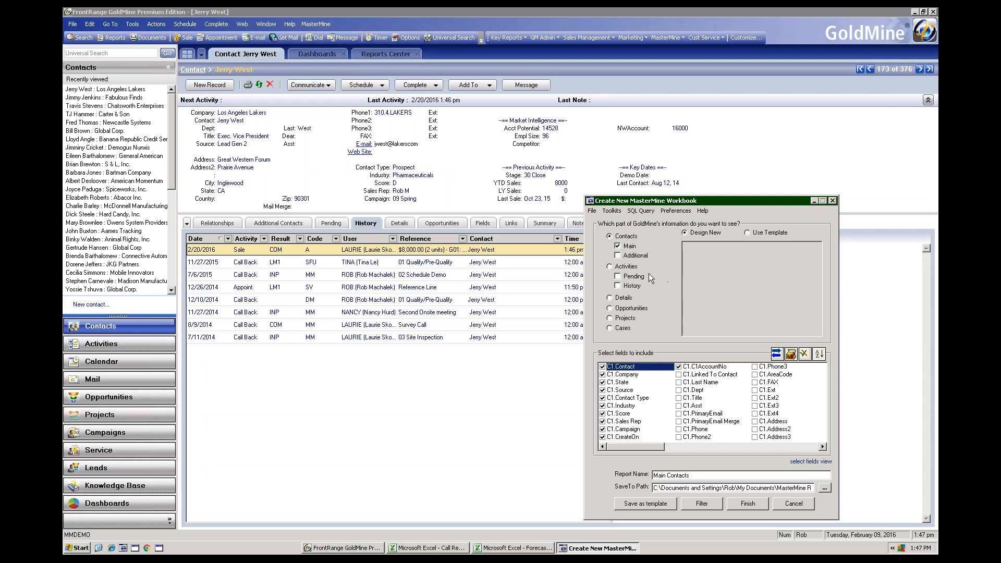
left_click_drag(704, 203, 714, 156)
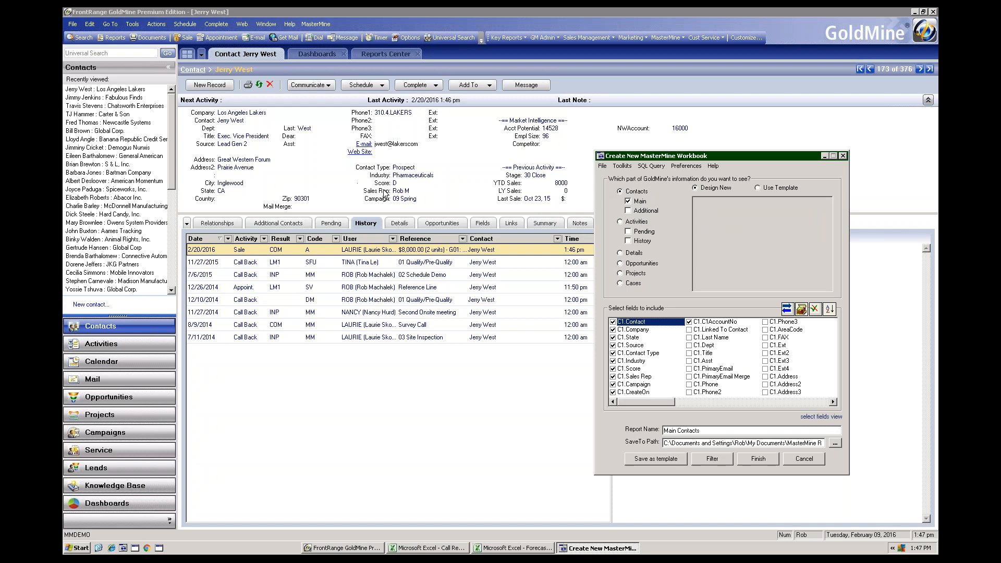
- Try including Additional contacts, try pending Call and Appointment activities, and return the report to Main contacts
left_click(629, 212)
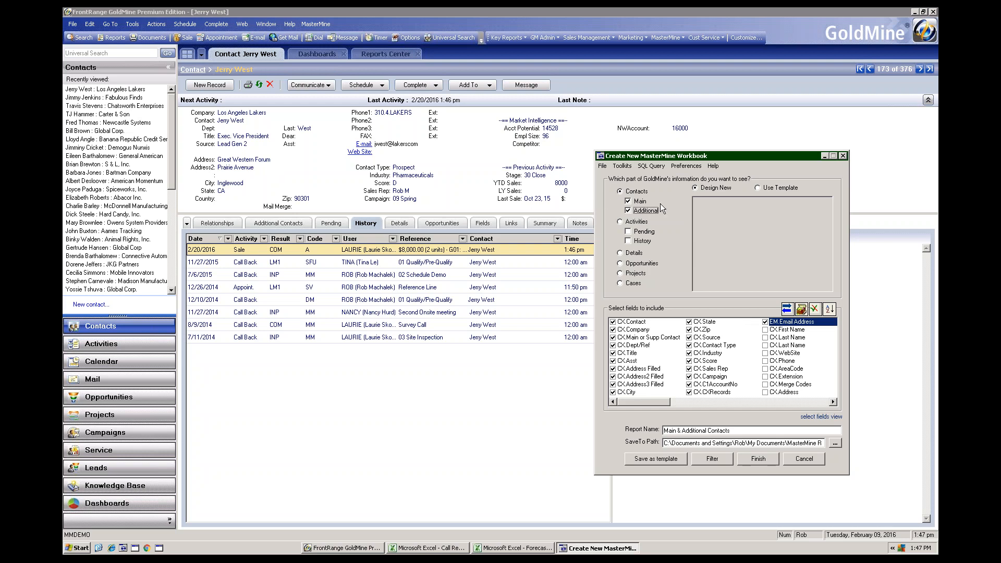
left_click(628, 211)
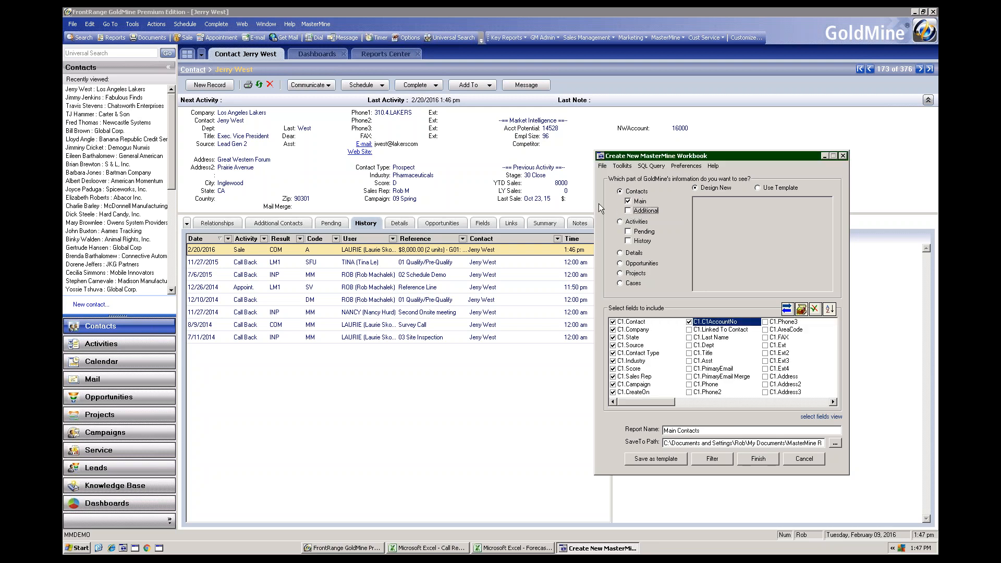
left_click(629, 233)
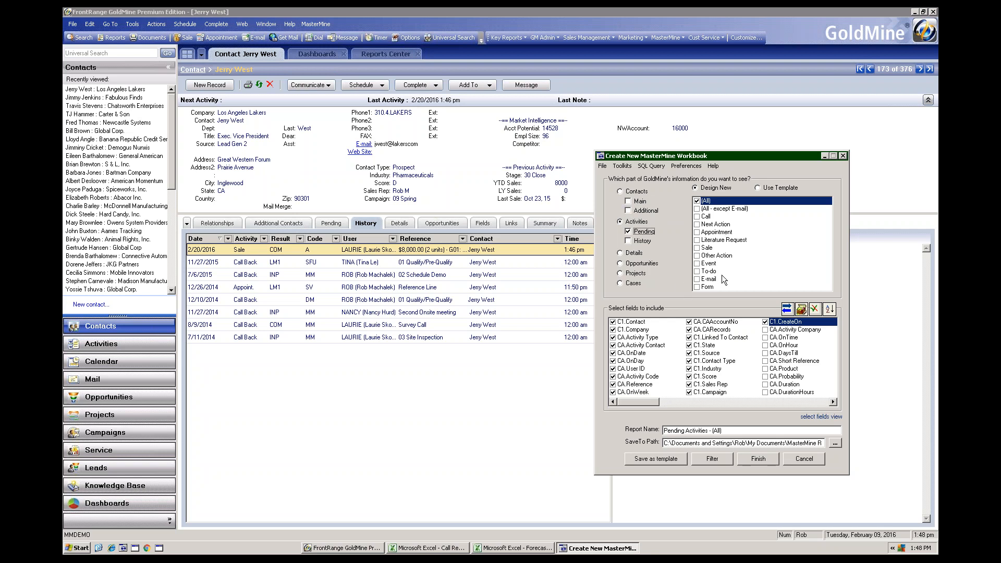
left_click(699, 217)
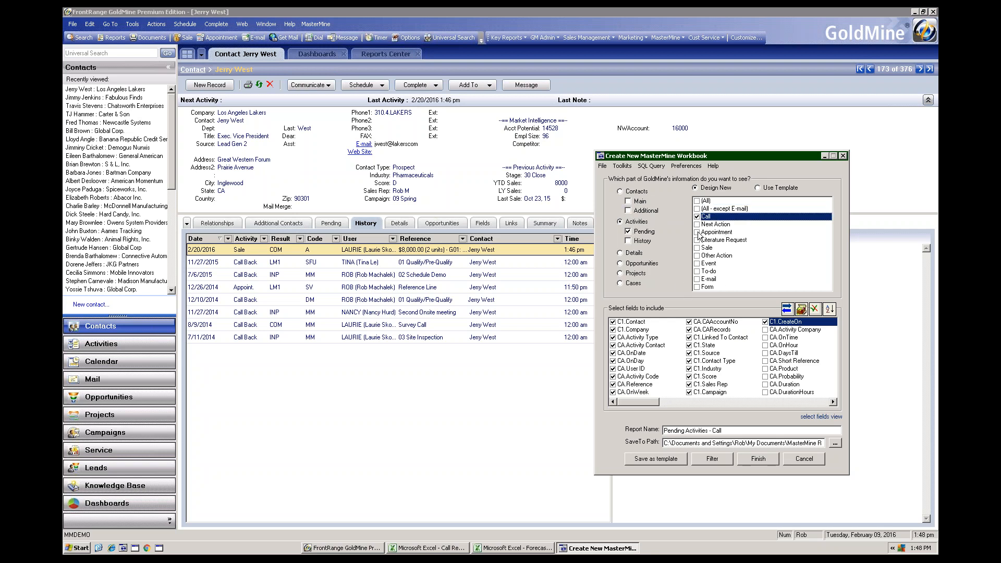
left_click(697, 233)
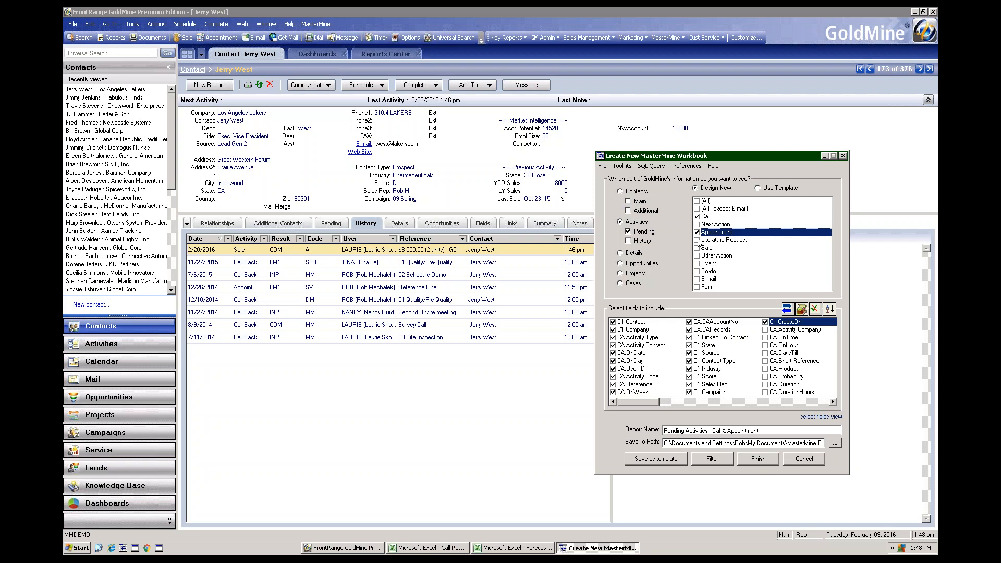
left_click(629, 202)
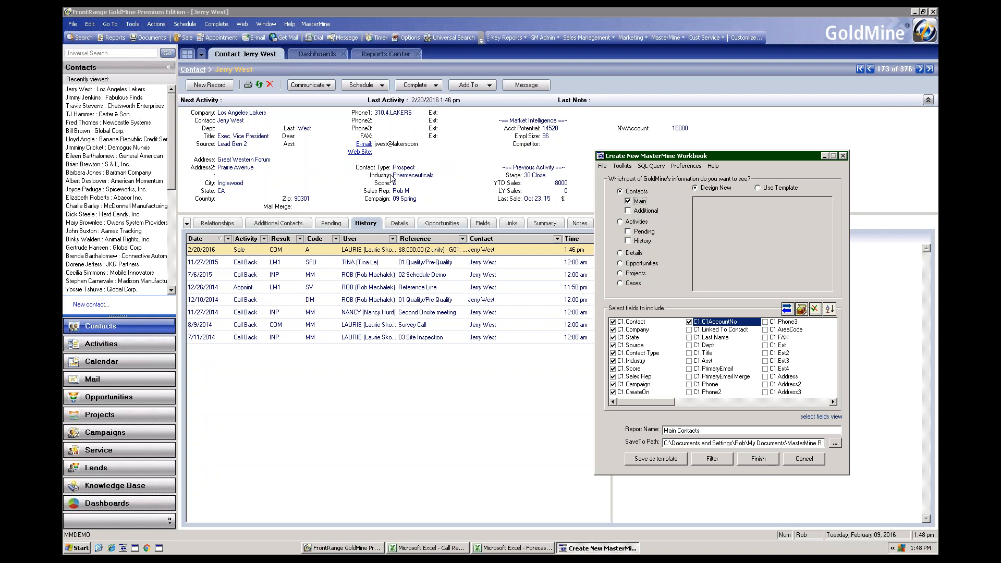
- Check the database field names behind the labels, and include PrimaryEmail, Region and Budget in the Main Contacts report
left_click(803, 309)
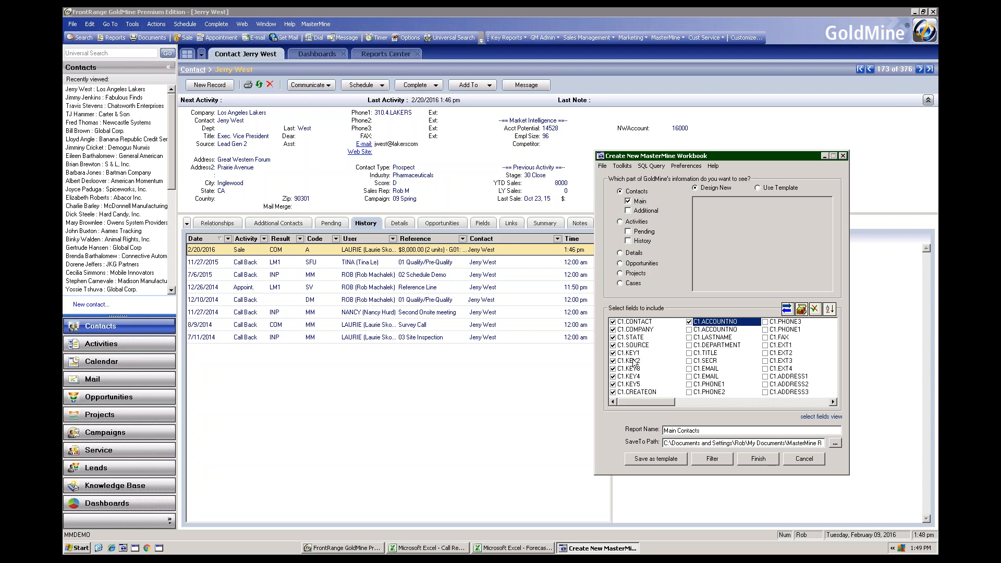
left_click(801, 309)
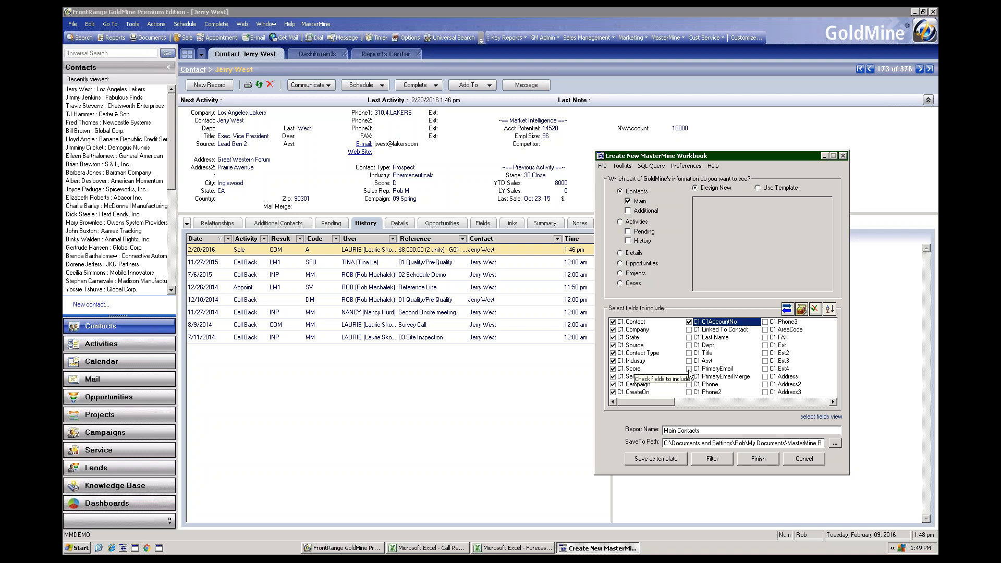
left_click(689, 370)
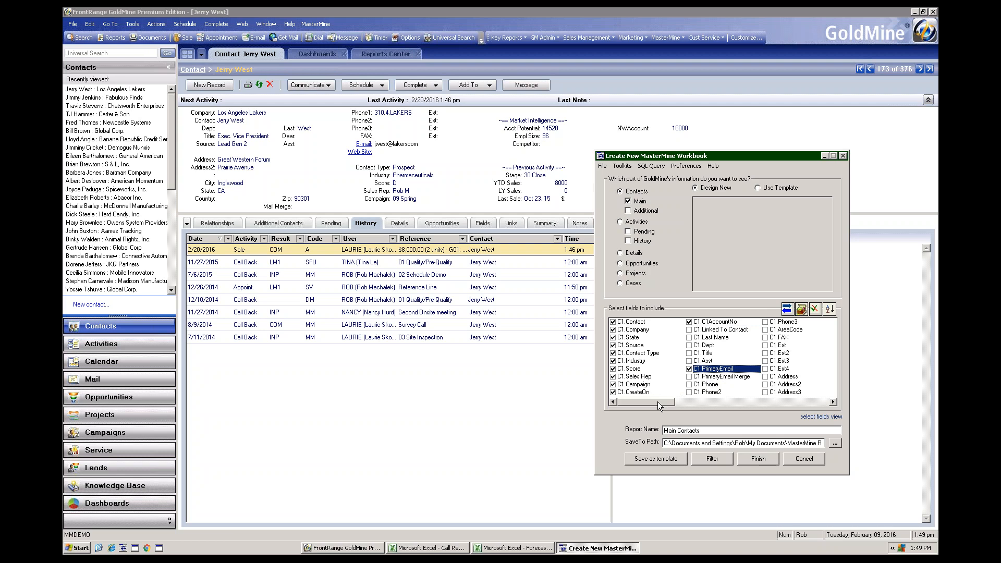
left_click_drag(686, 402, 749, 407)
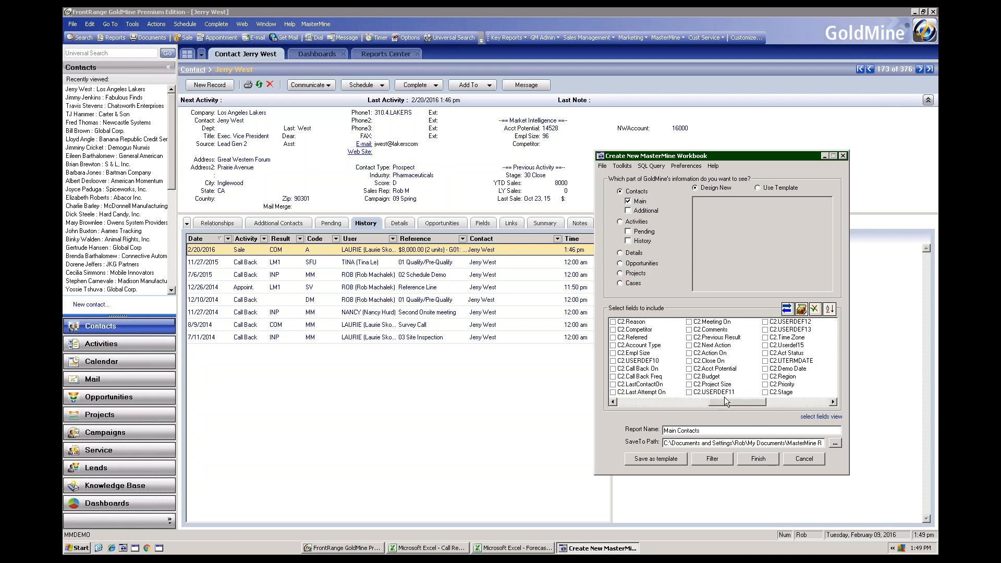
left_click(765, 377)
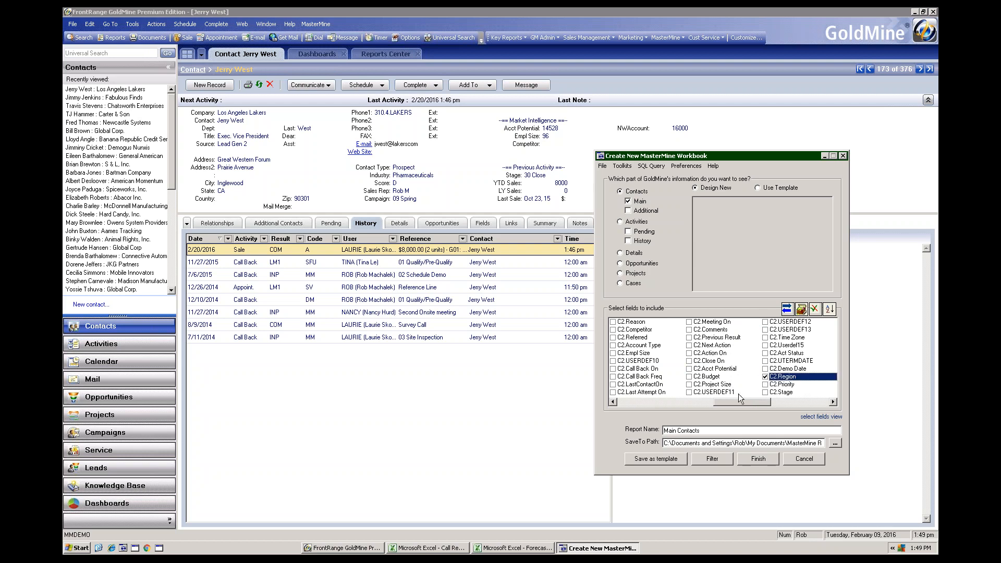
left_click(689, 377)
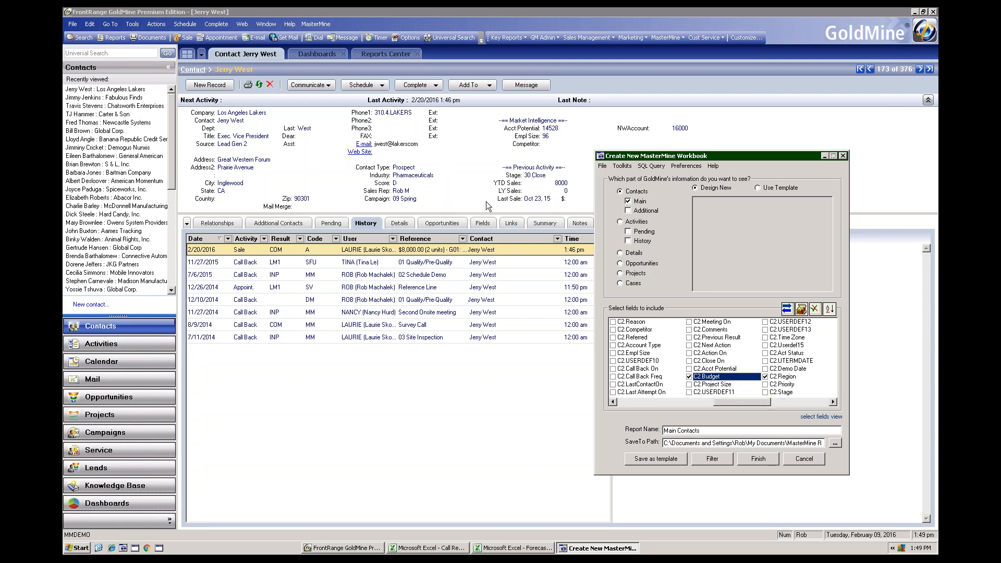
- Sort the available fields alphabetically and include Acct Potential and YTD Sales in the report
left_click(830, 310)
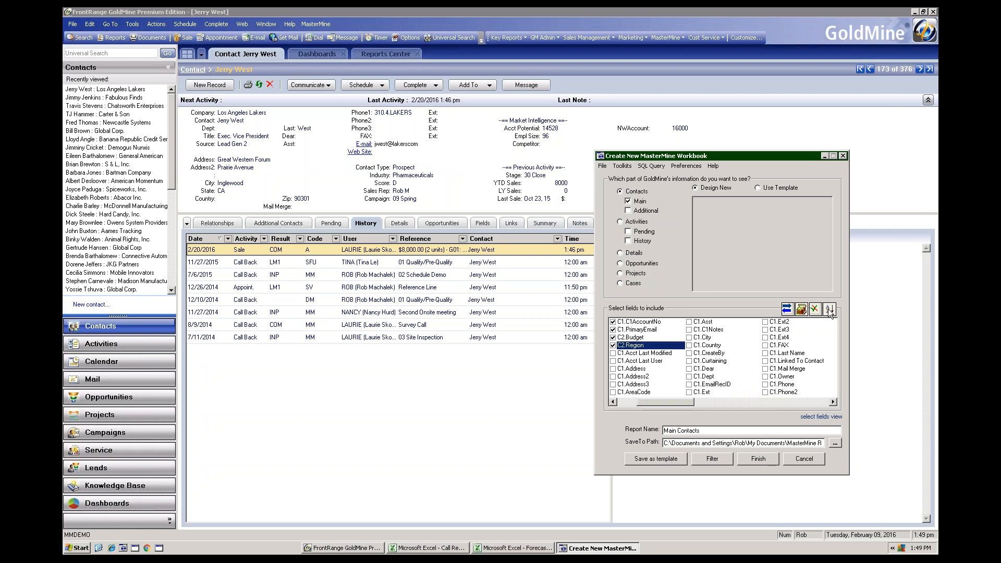
left_click_drag(678, 404, 750, 393)
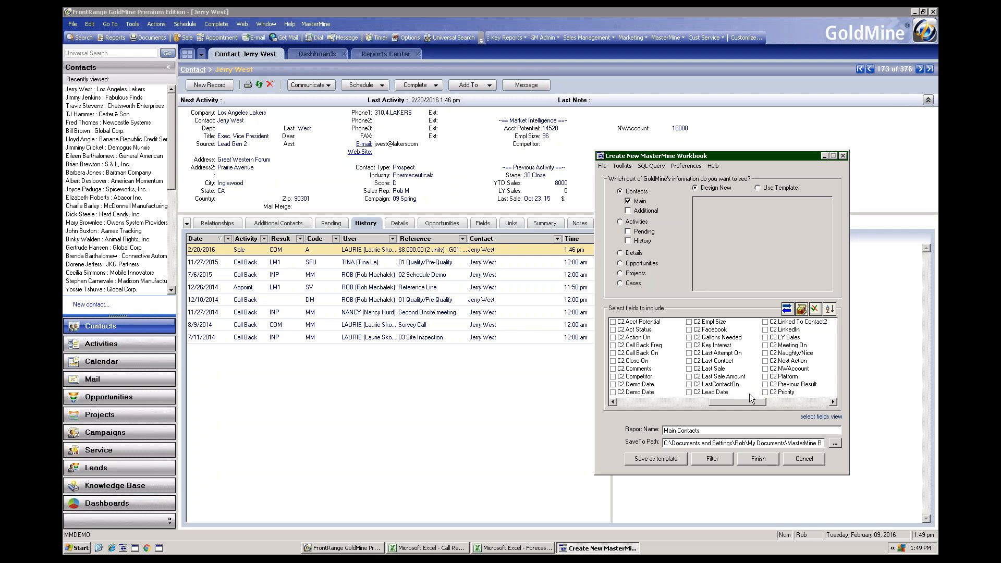
left_click(613, 323)
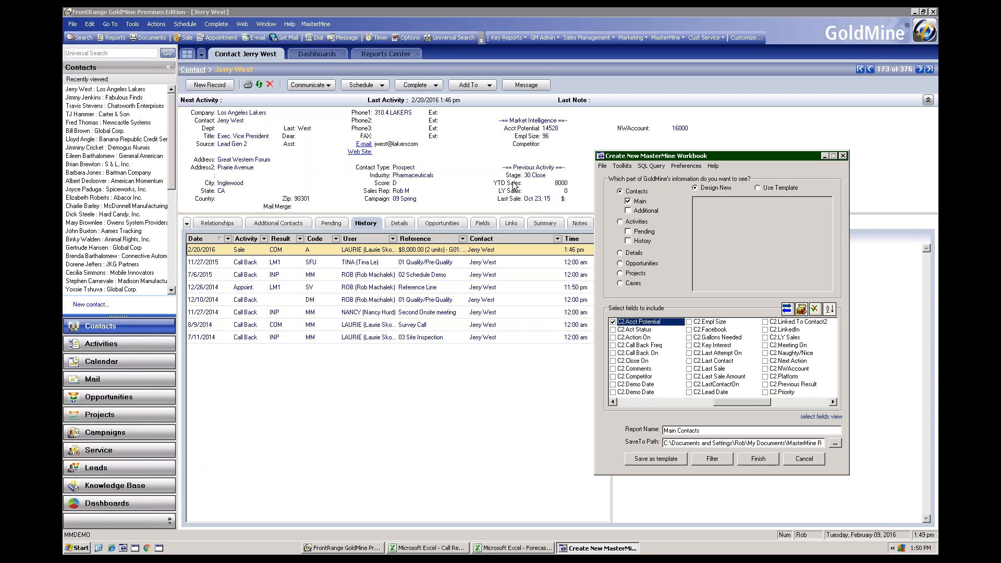
left_click(833, 402)
left_click(834, 403)
left_click(834, 402)
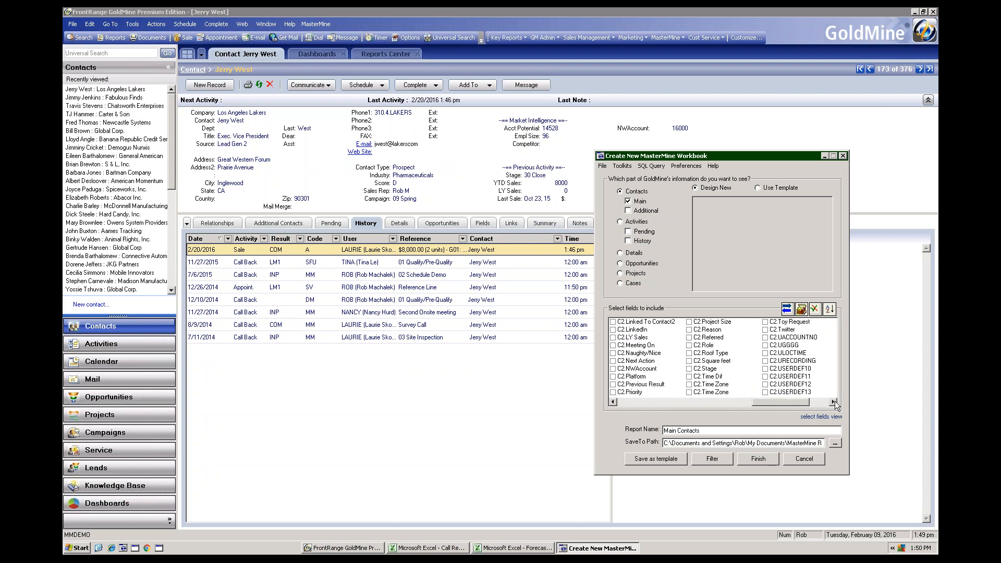
left_click(766, 354)
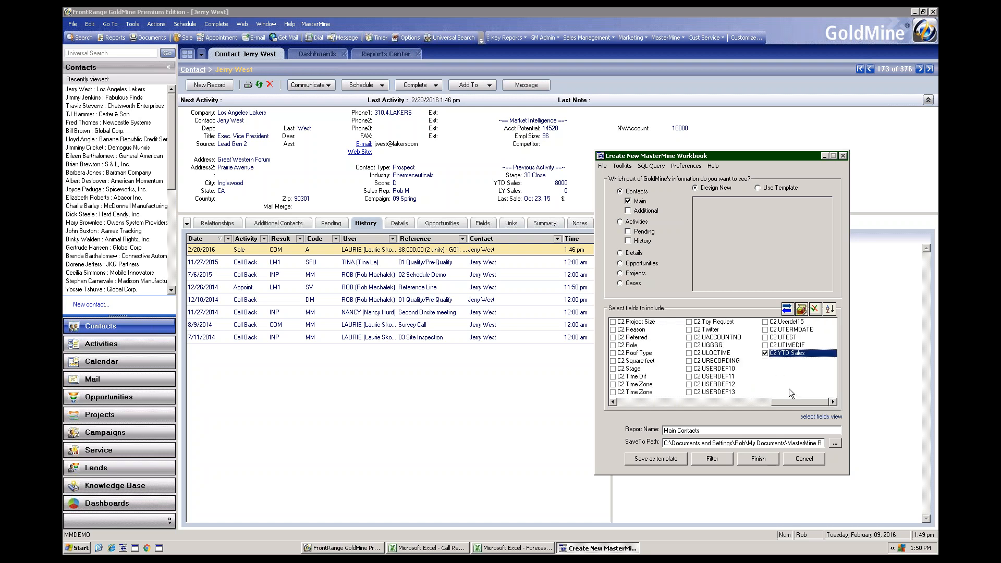
- Generate the Main Contacts report with the chosen fields, replacing the existing report of the same name
left_click_drag(792, 406, 613, 408)
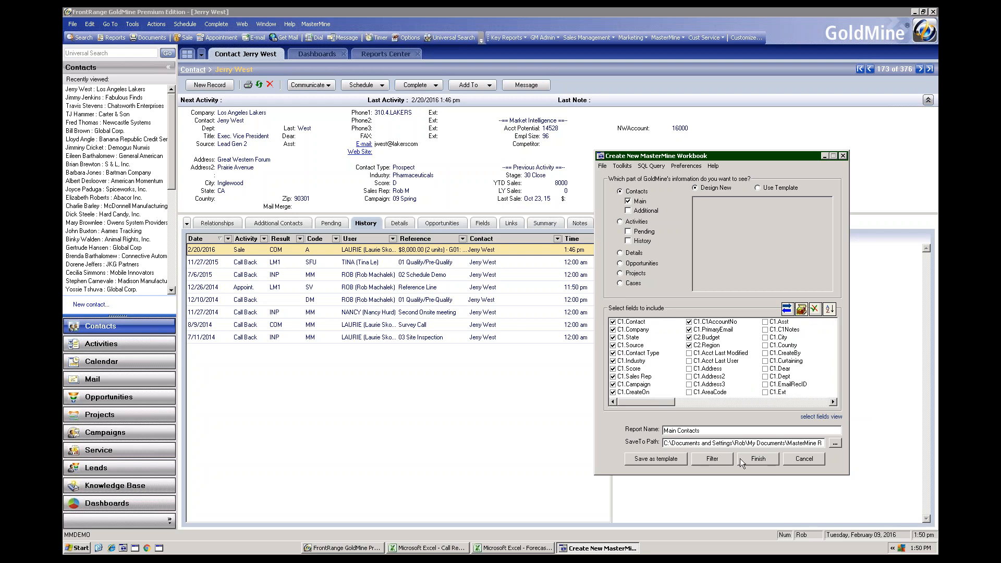
left_click(759, 459)
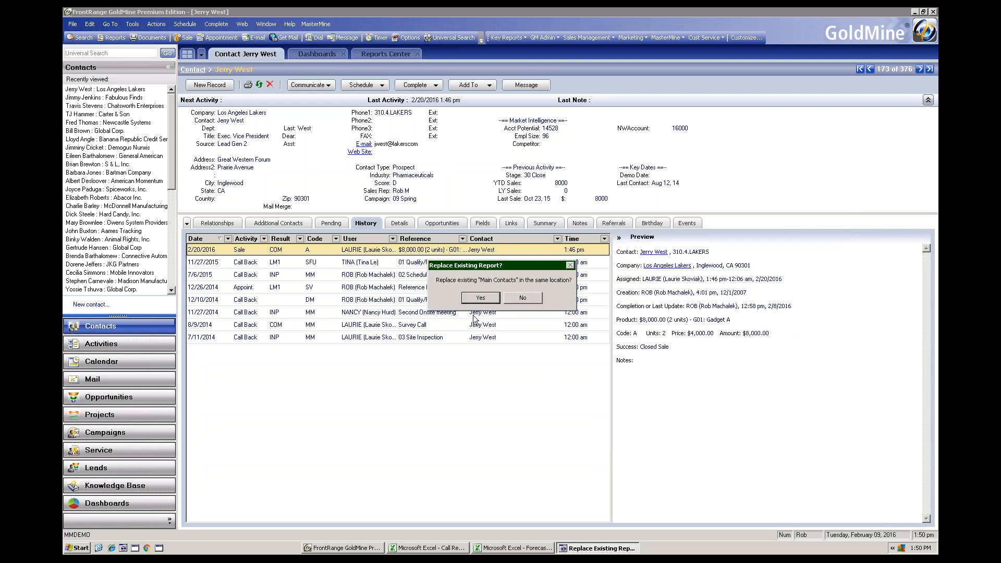
left_click(481, 300)
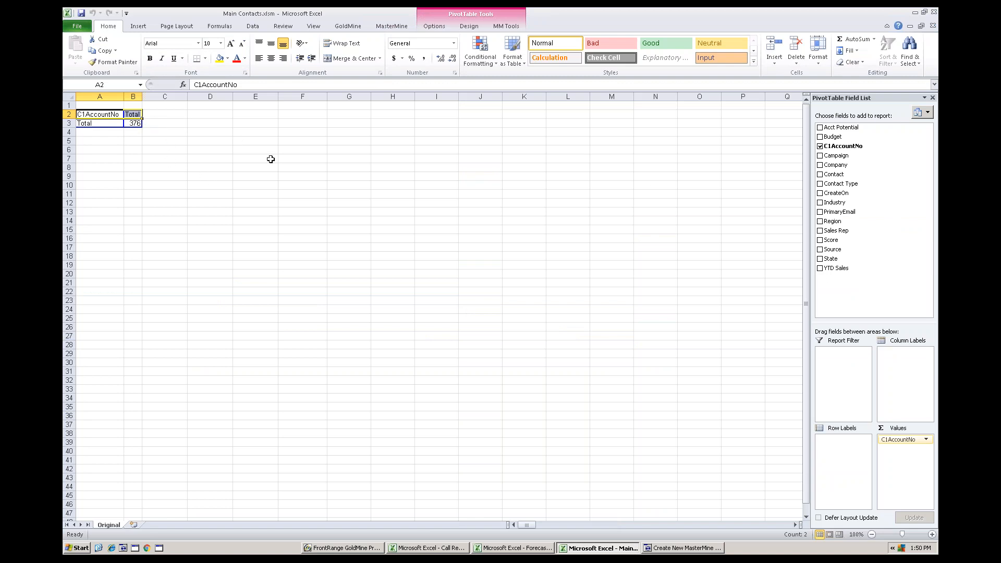
- Lay out the contact-count pivot table with Industry rows, Sales Rep columns and a Score report filter set to A
left_click_drag(835, 203, 100, 128)
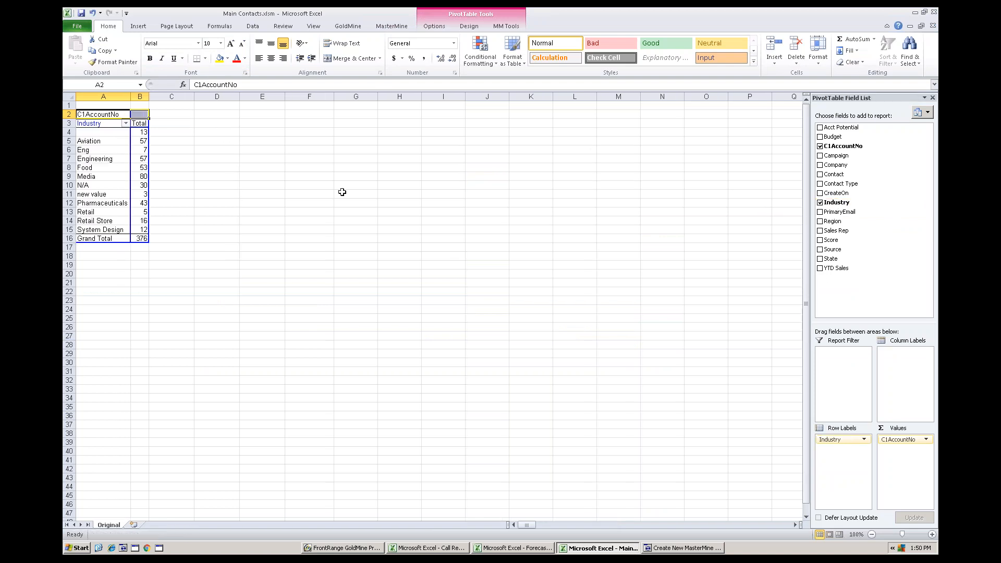
left_click_drag(840, 231, 141, 118)
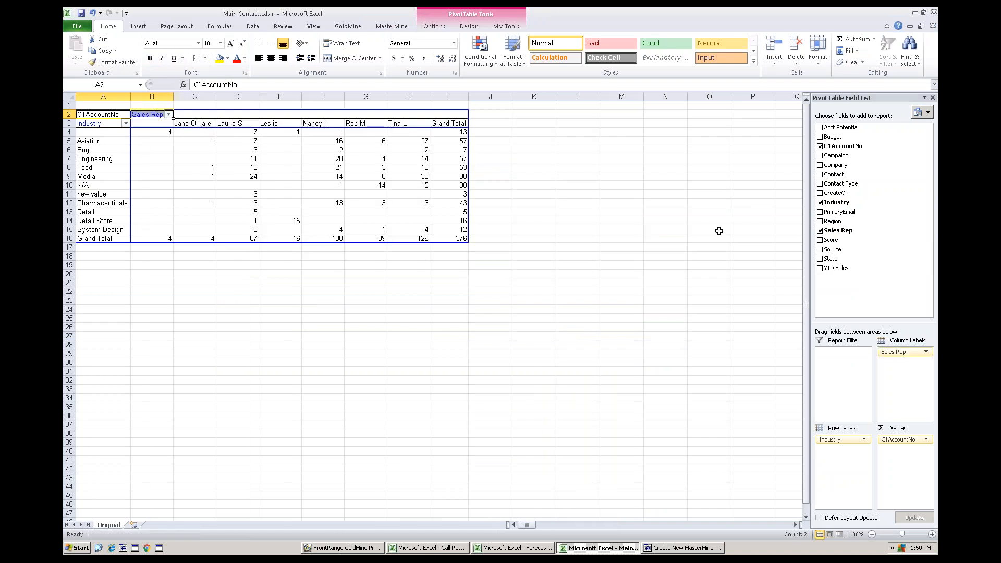
left_click_drag(823, 240, 105, 102)
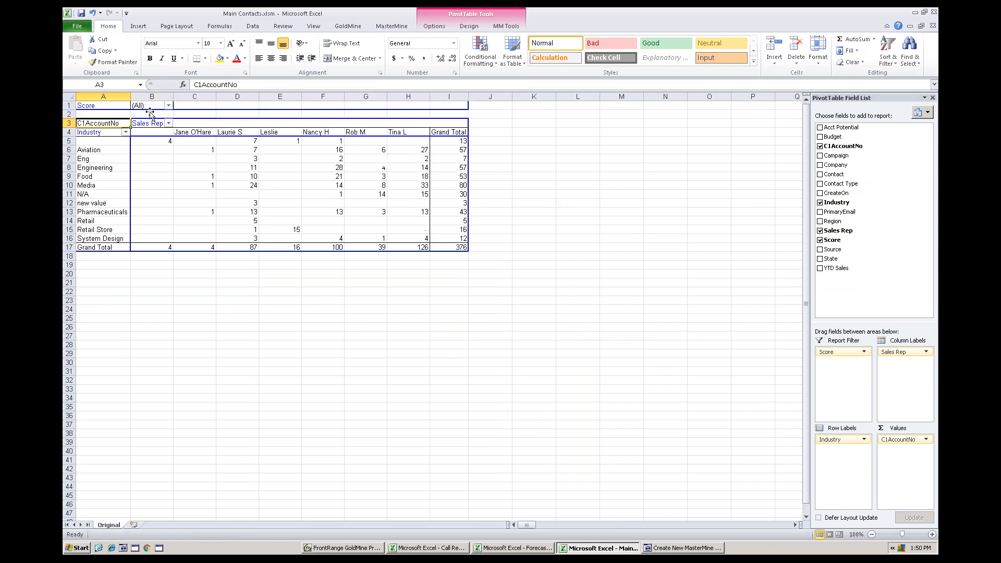
left_click(169, 106)
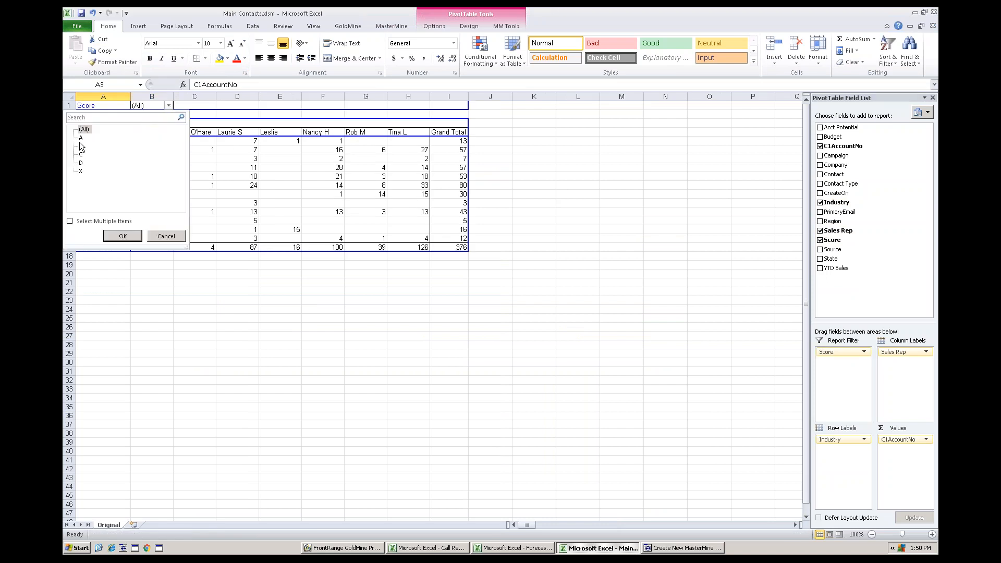
left_click(123, 236)
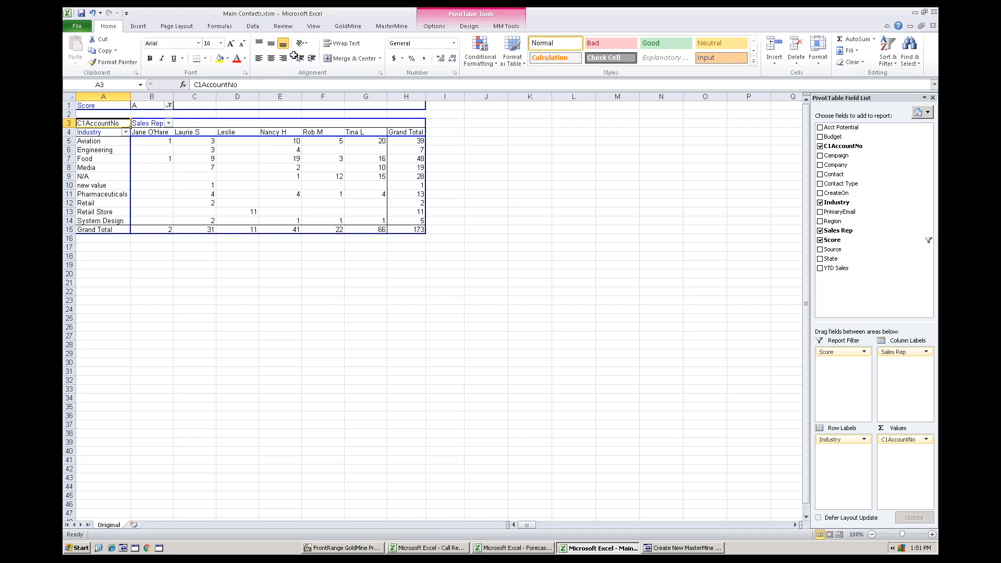
- Clone the pivot worksheet and move Sales Rep from the column labels to the report filter on the copy
left_click(391, 25)
left_click(141, 51)
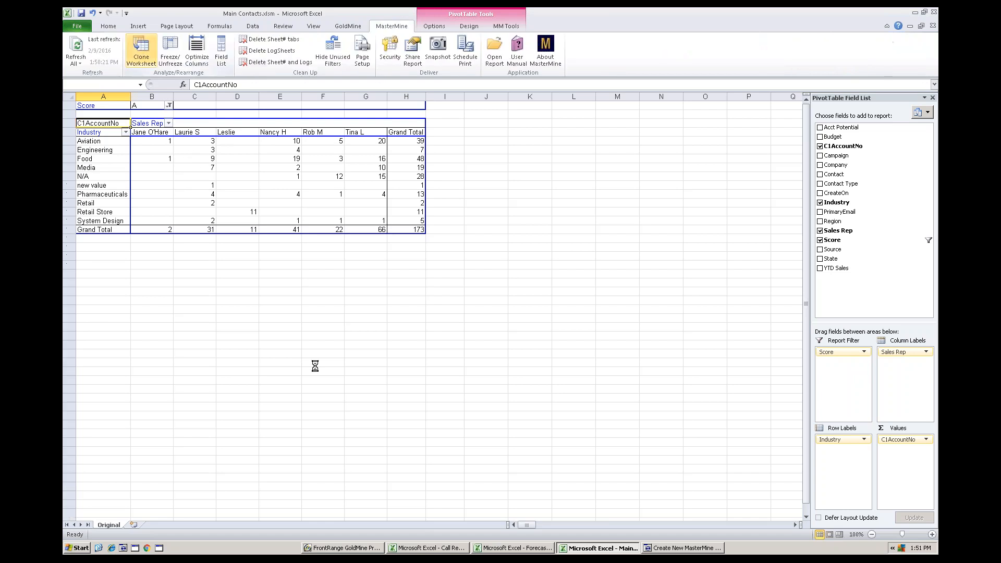
left_click(135, 121)
left_click_drag(130, 117, 161, 112)
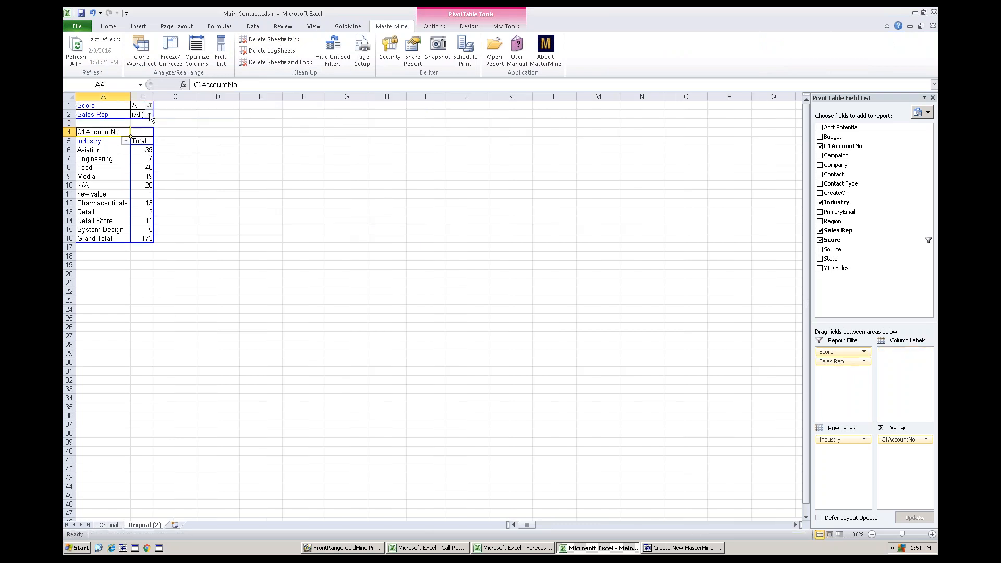
- Filter the cloned pivot table's Sales Rep field to the single rep who has 22 A-score contacts
left_click(150, 115)
left_click(88, 188)
left_click(123, 247)
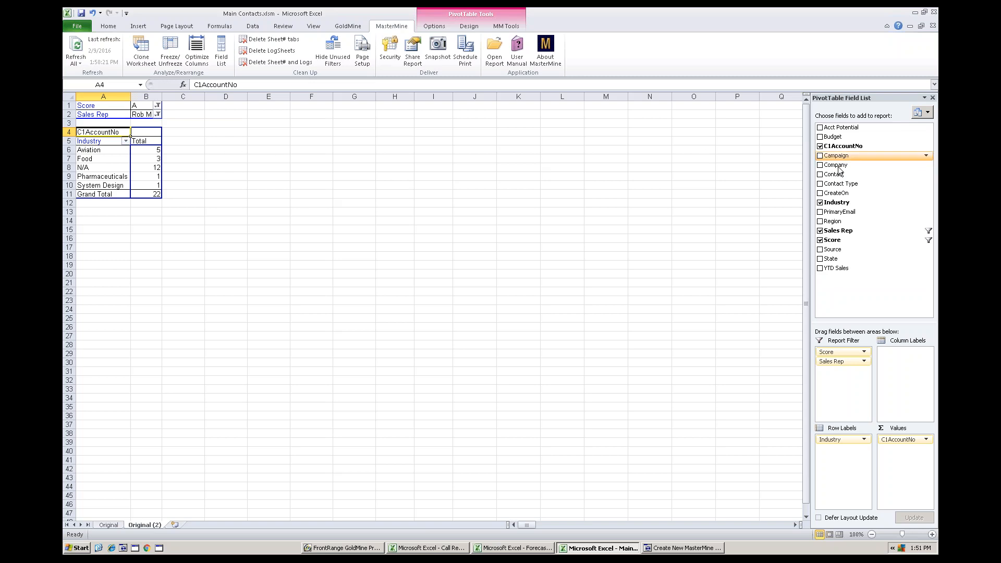
- Add Contact and Company as row labels before Industry in the cloned pivot table to list the individual contacts
left_click_drag(833, 174, 102, 179)
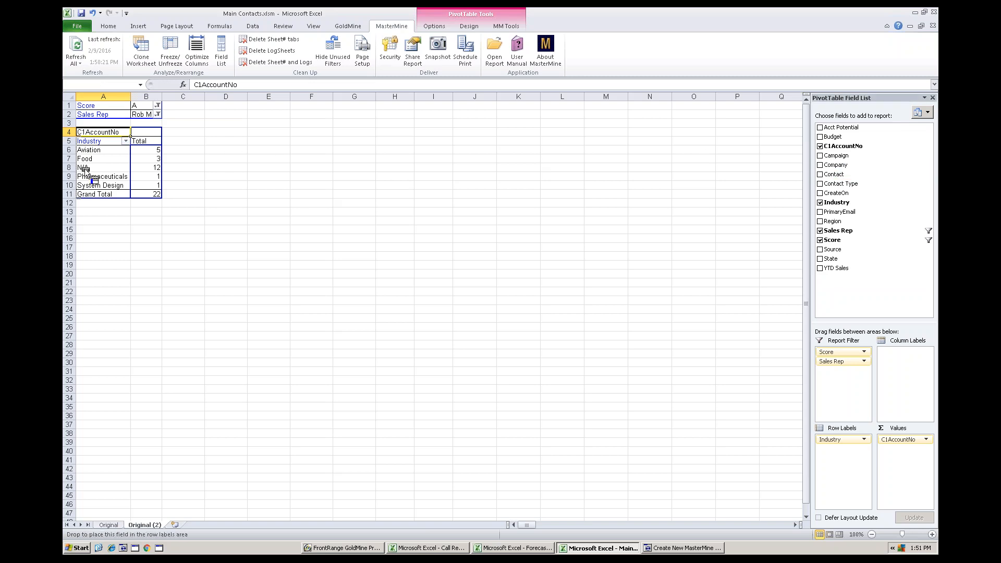
left_click_drag(836, 164, 134, 180)
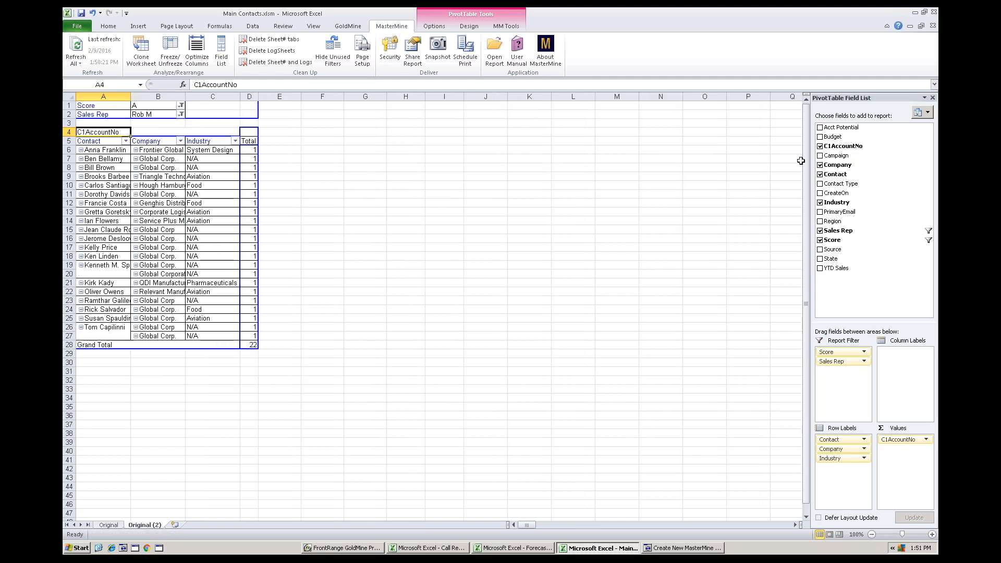
- Add Campaign and PrimaryEmail before Industry and Contact Type after it as row labels, and optimize the pivot table's column widths
left_click_drag(836, 156, 195, 191)
left_click_drag(835, 215, 253, 211)
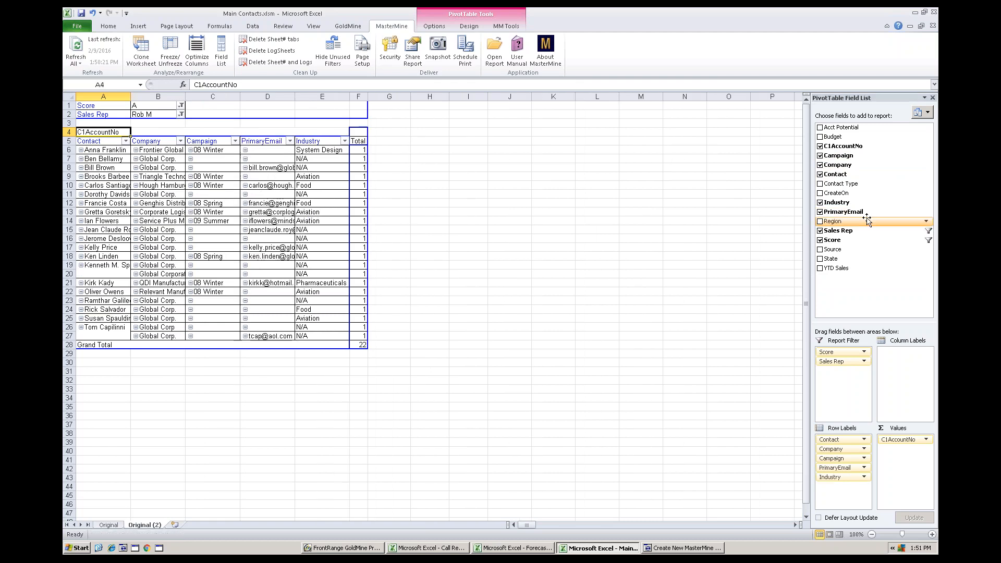
left_click_drag(841, 184, 347, 192)
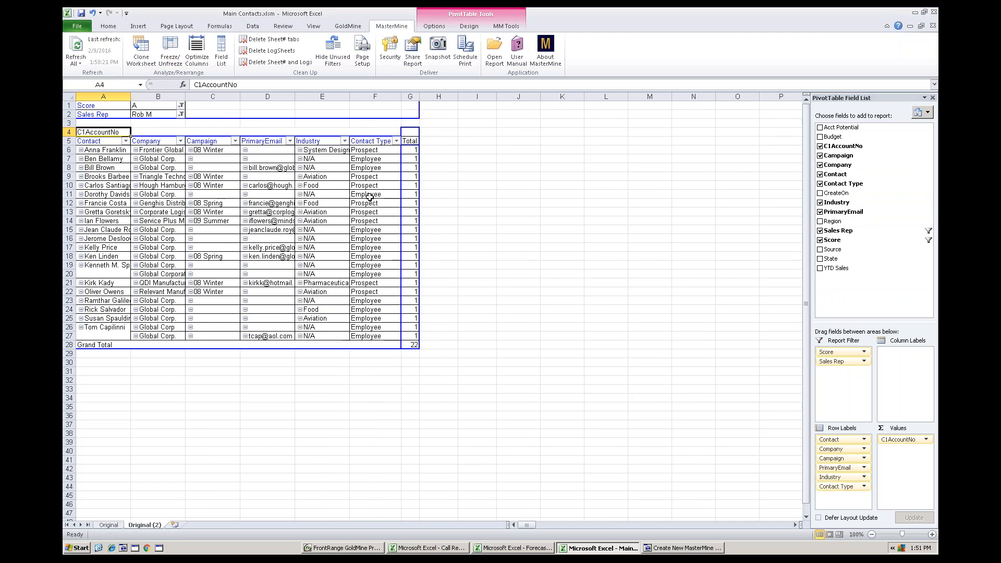
left_click(196, 52)
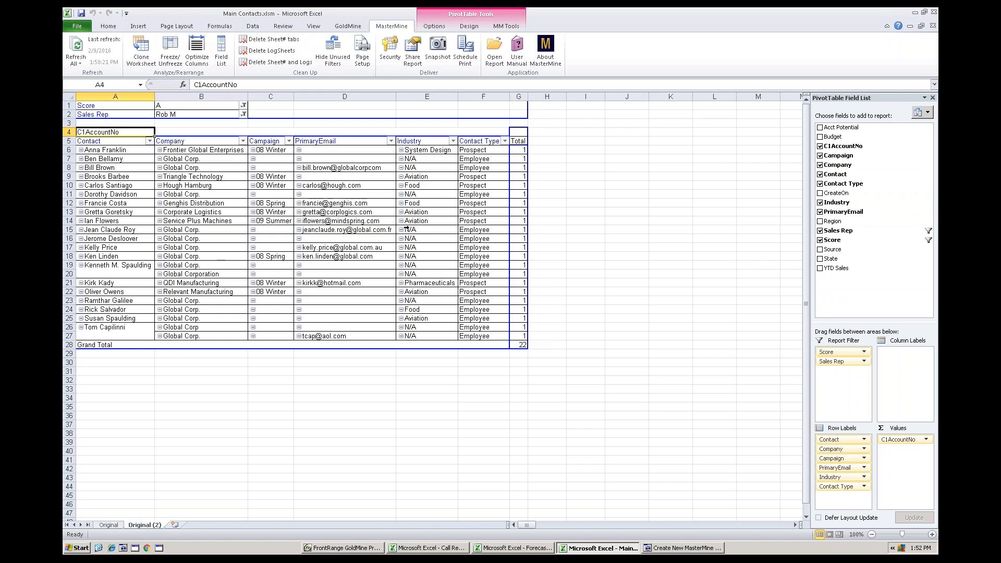
- Save the Main Contacts workbook
left_click(484, 213)
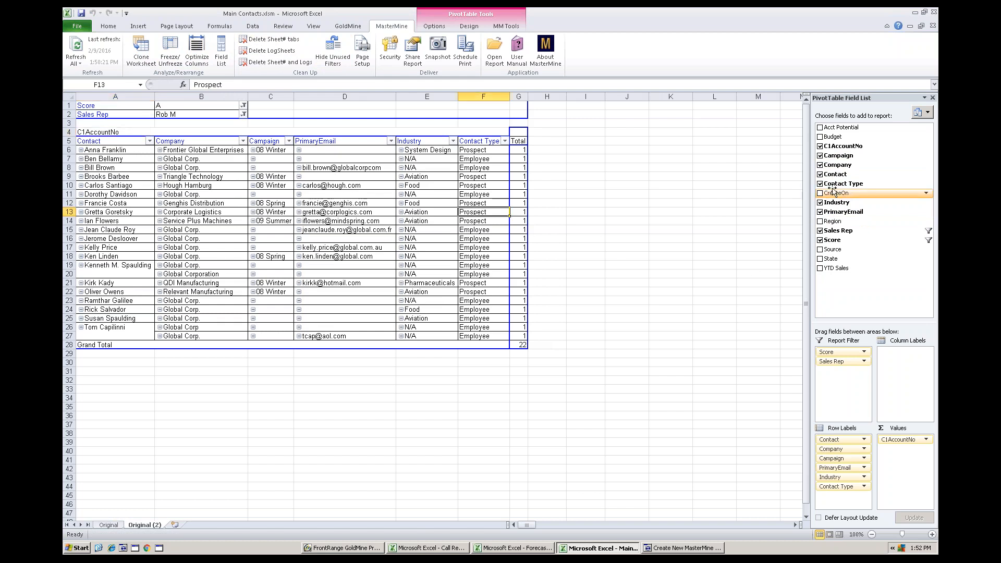
left_click(507, 26)
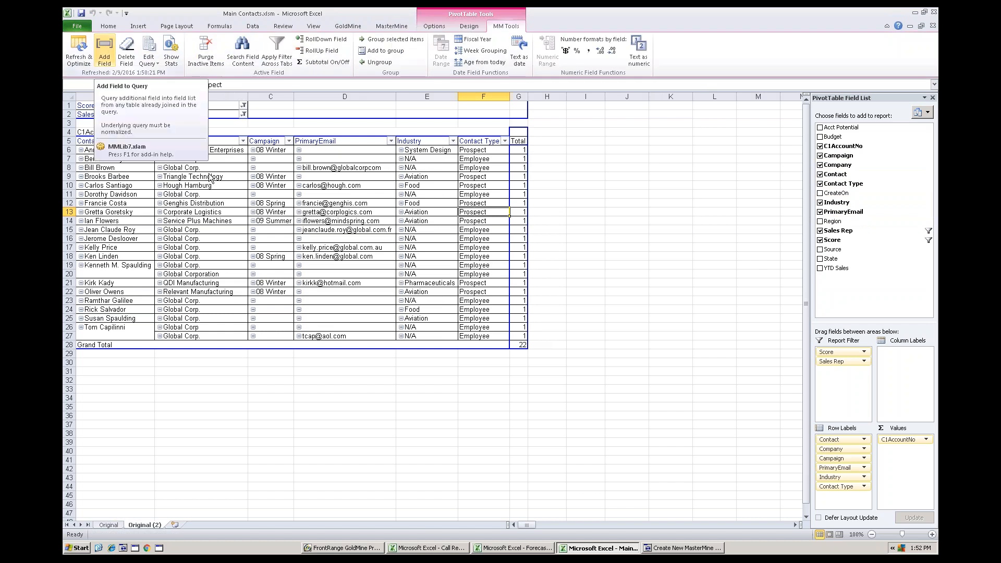
left_click(428, 222)
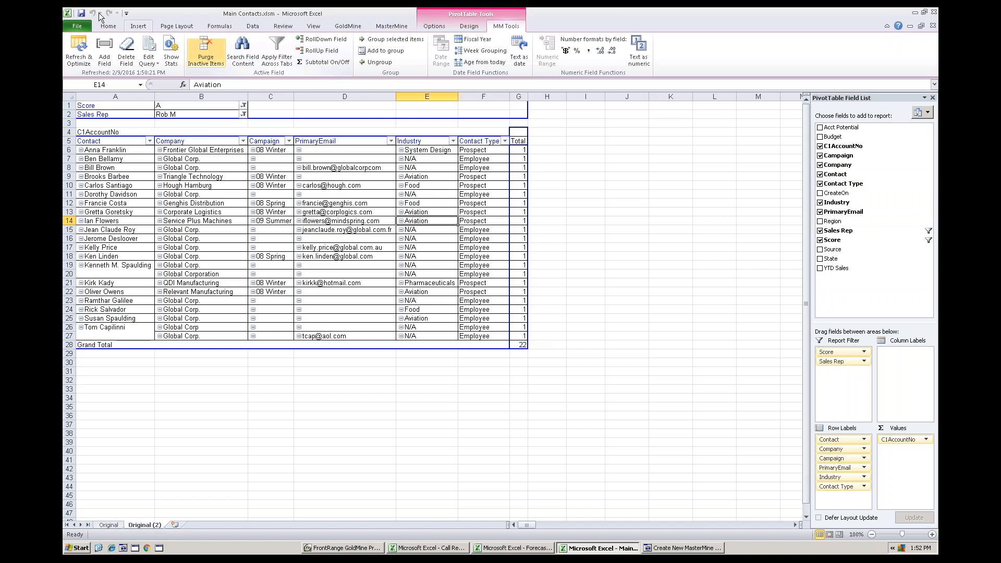
left_click(81, 14)
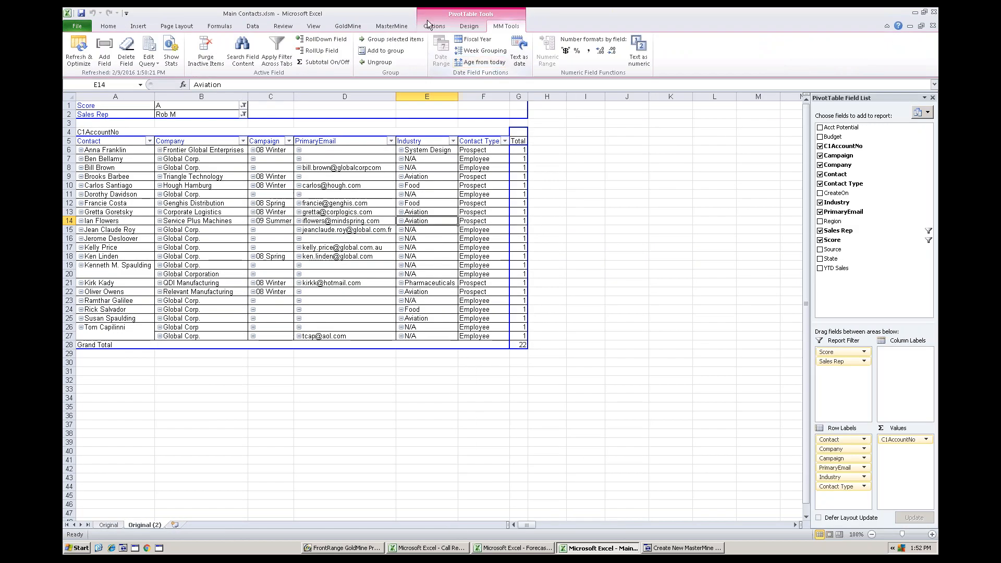
- Review the Share Report options for adding Main Contacts to a GoldMine taskbar, leaving without linking the report
left_click(394, 26)
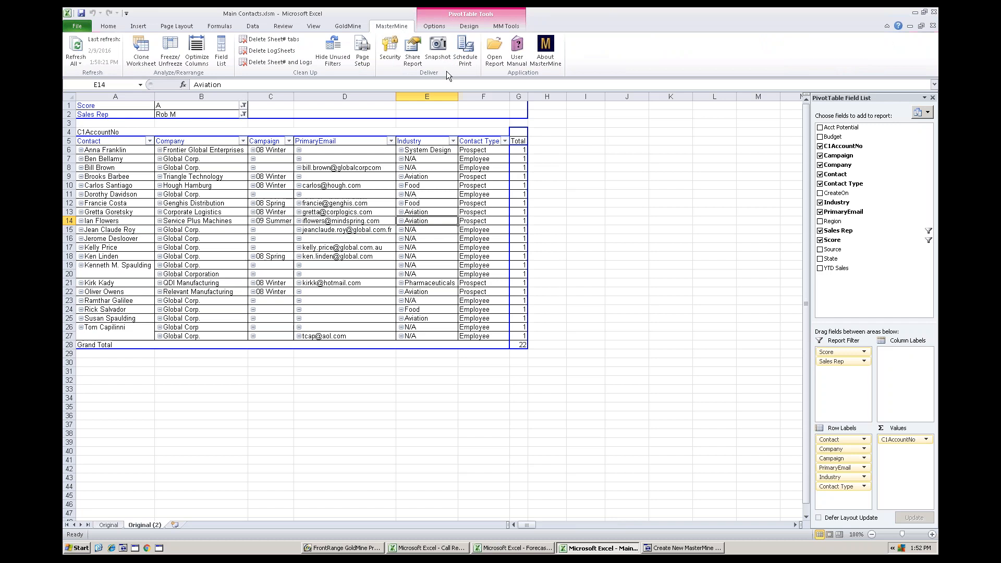
left_click(411, 55)
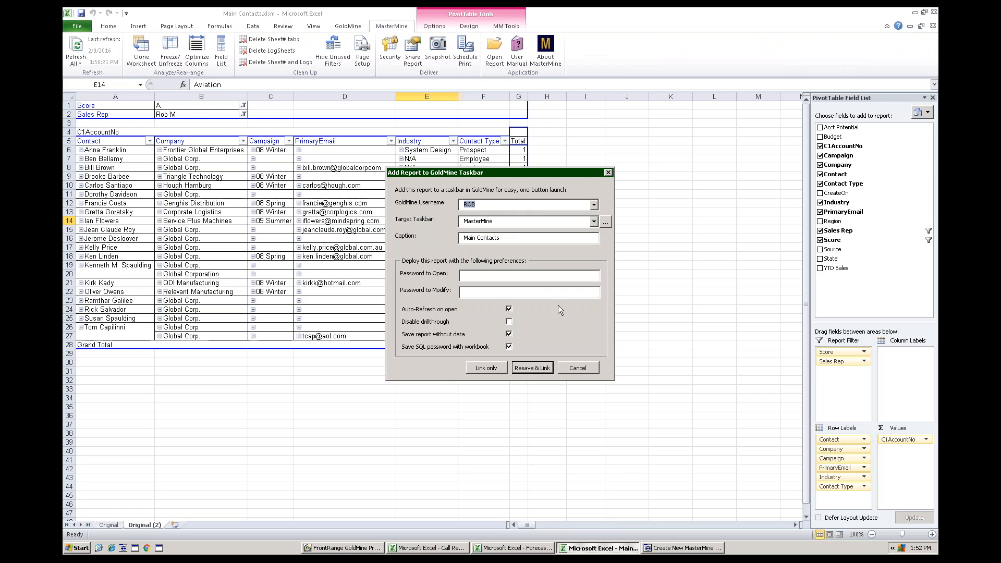
left_click(578, 368)
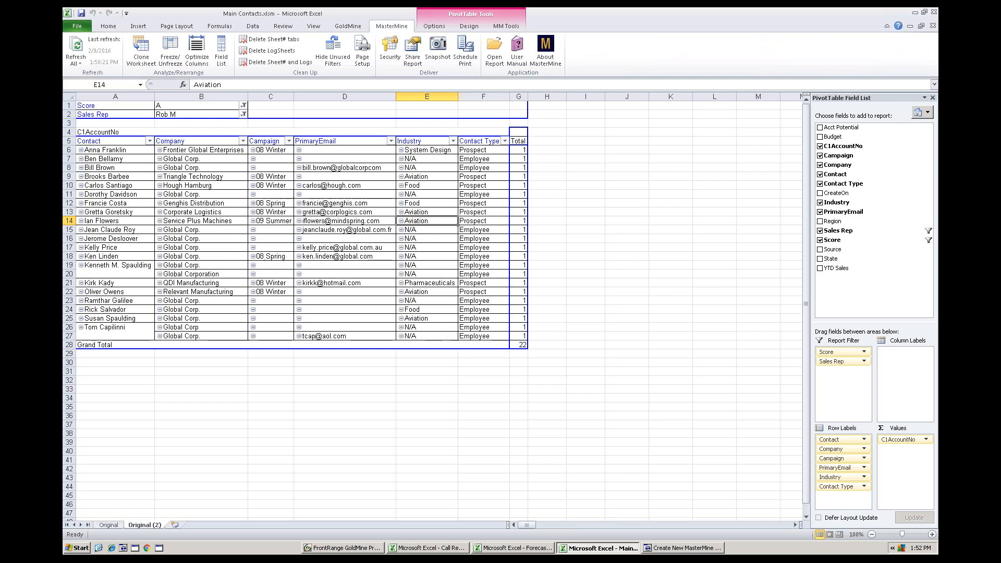
left_click(370, 230)
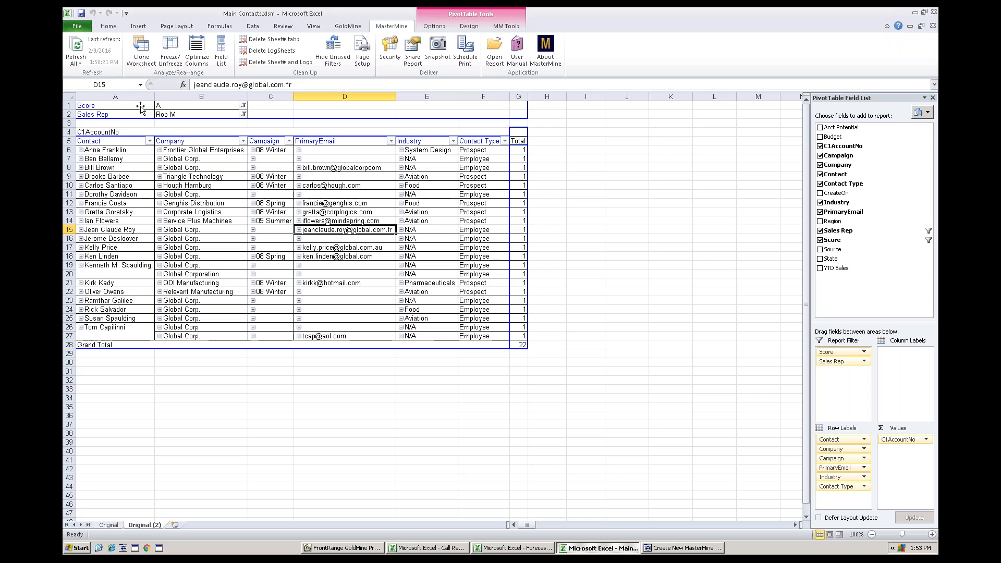
- Move Score to the last row label and PrimaryEmail to the report filter, and filter PrimaryEmail to blank entries
left_click_drag(138, 107, 522, 360)
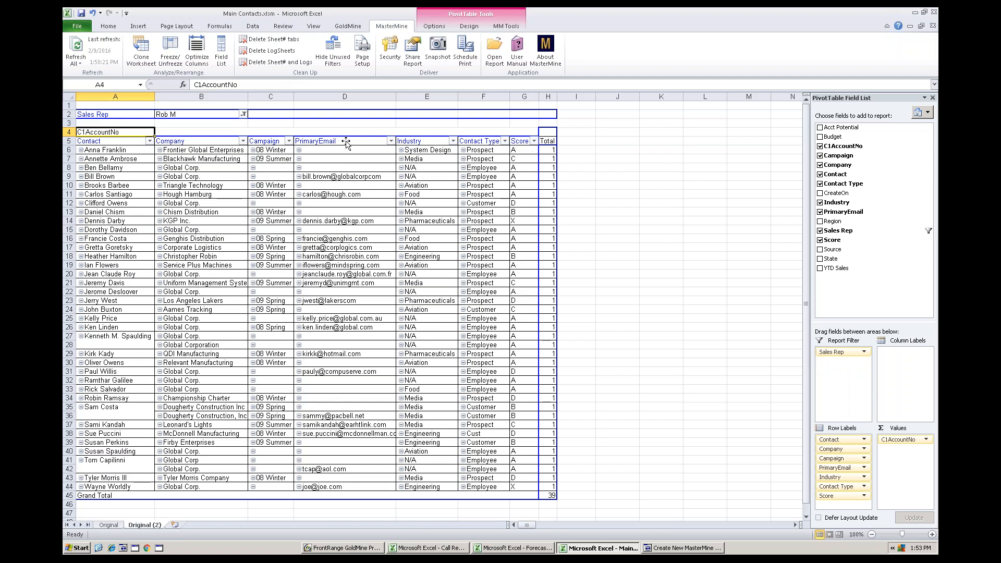
left_click_drag(340, 141, 203, 120)
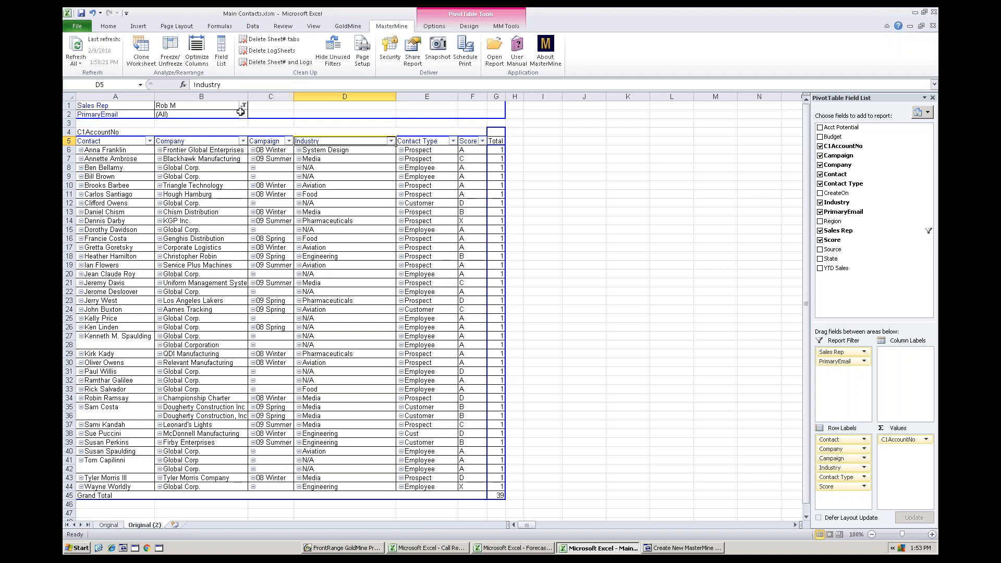
left_click(243, 114)
left_click(140, 147)
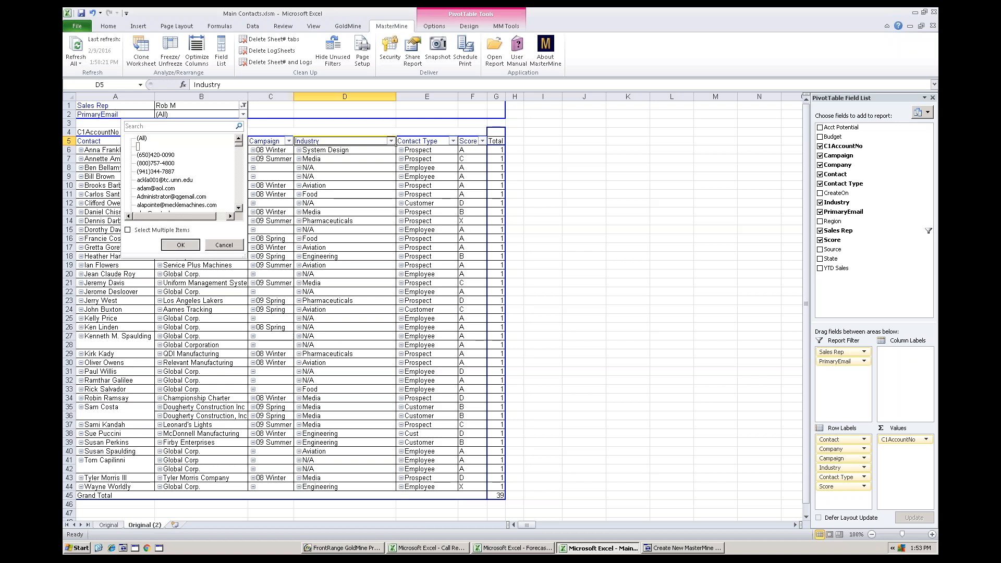
left_click(181, 245)
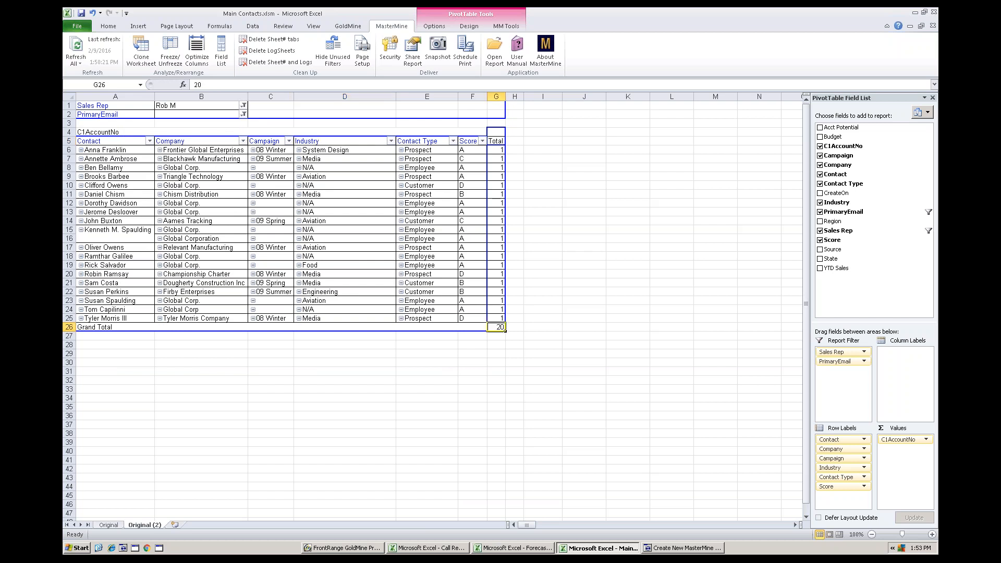
- Drill down into the pivot table's grand total and fill in the first two contacts' PrimaryEmail addresses
double_click(500, 327)
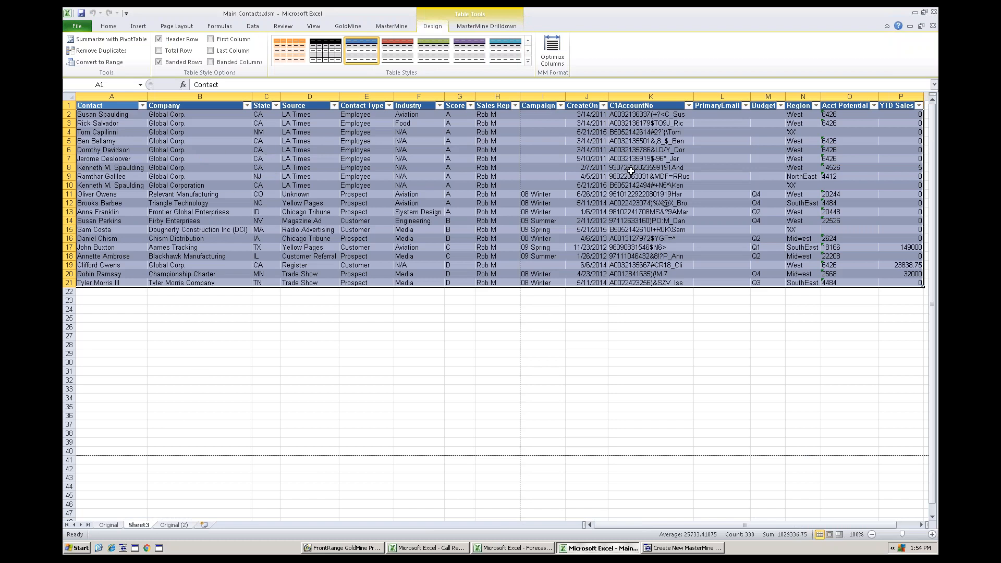
left_click(717, 114)
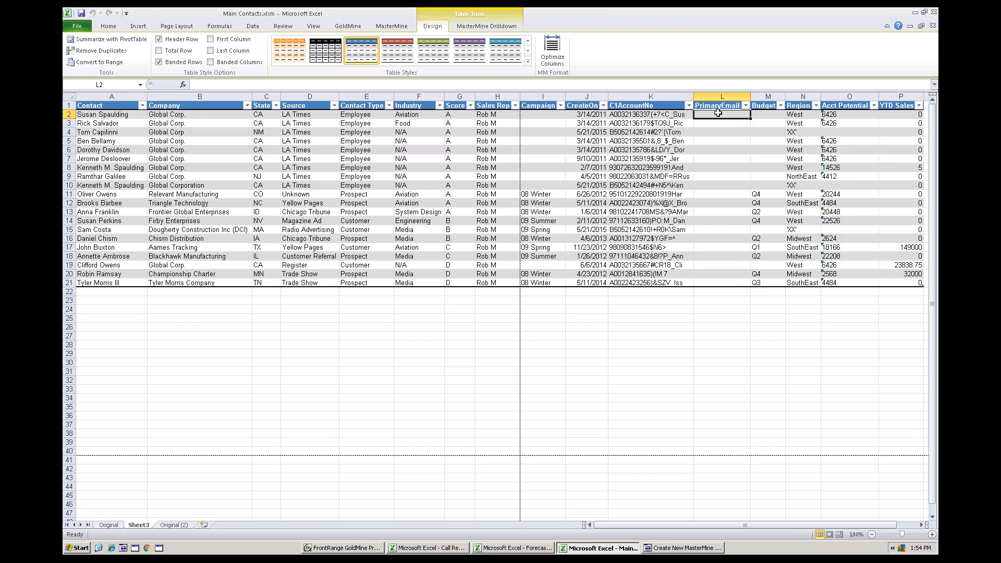
key("Return")
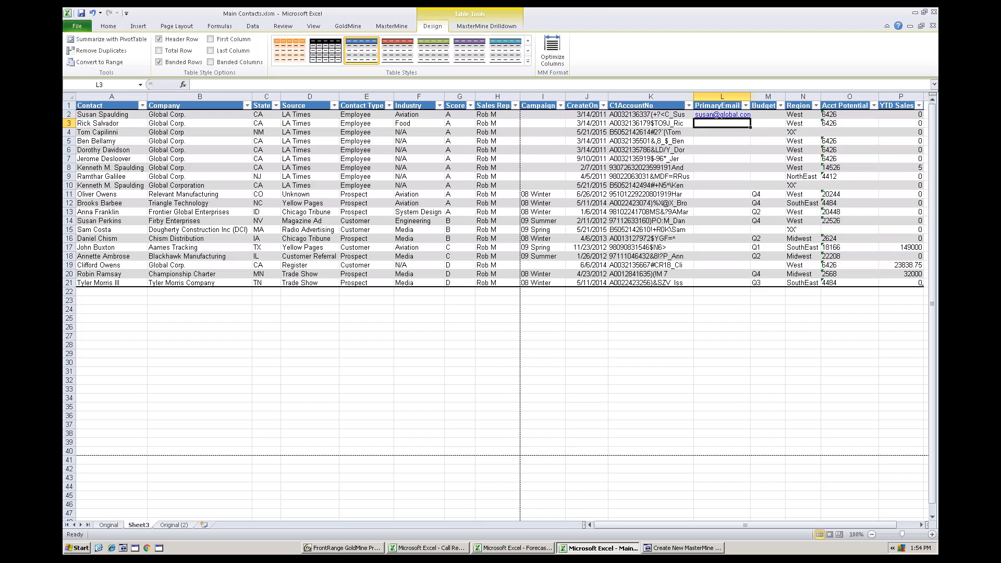
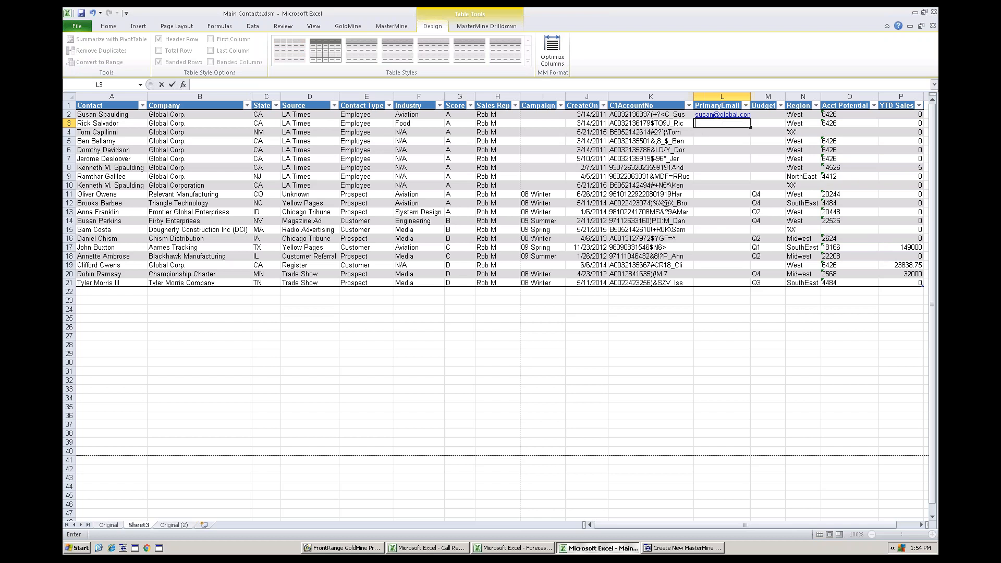
key("Return")
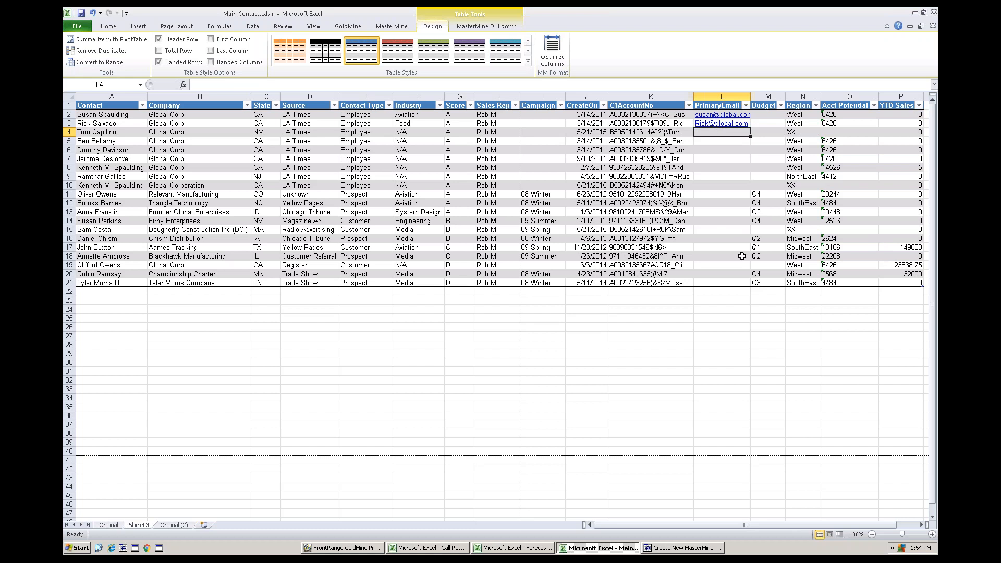
- Fill the second contact's e-mail address down to the last row of PrimaryEmail and widen that column
left_click(749, 123)
left_click_drag(750, 126, 753, 283)
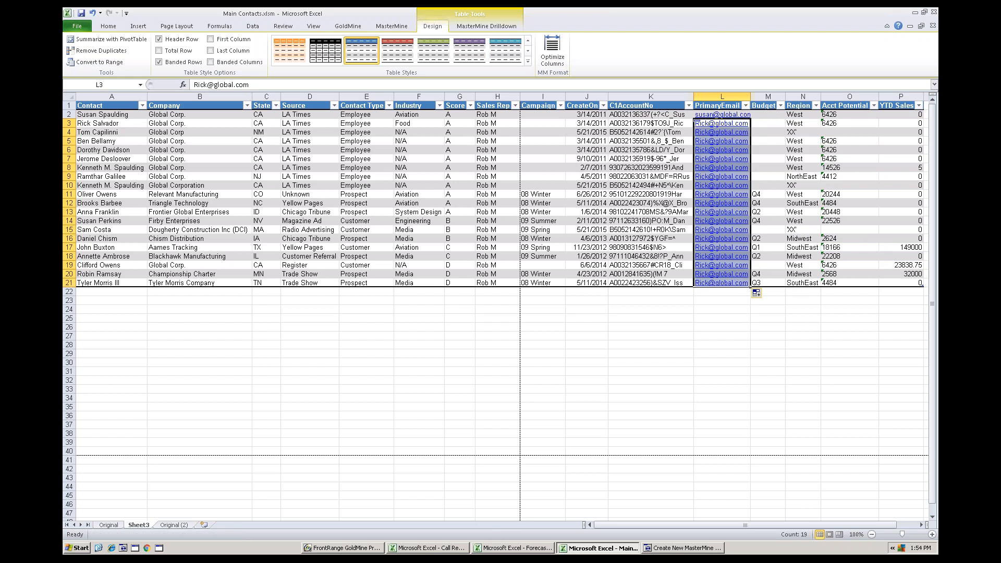
left_click_drag(751, 96, 765, 96)
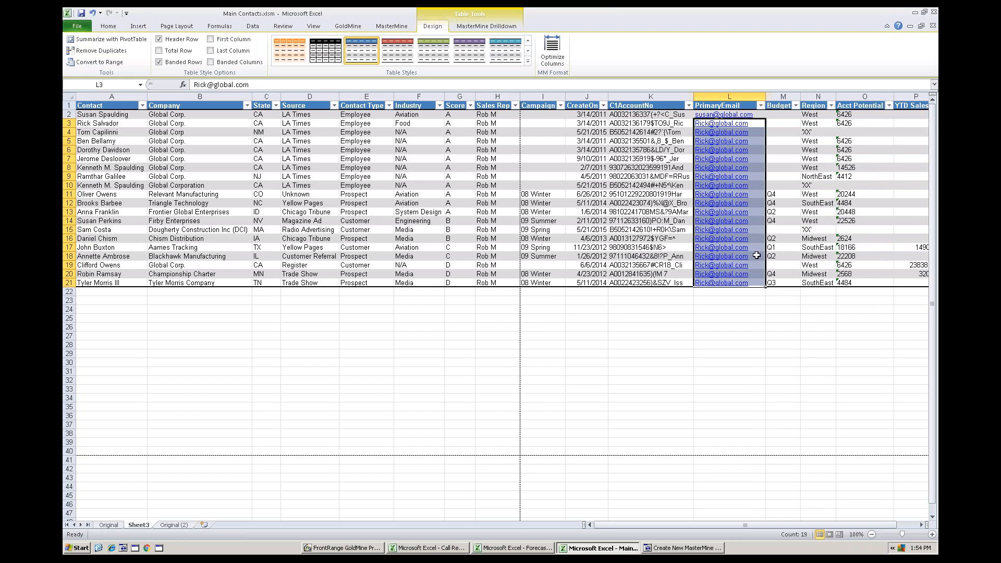
- Start an MMUpdater run on the PrimaryEmail column with the ContSupp (E-mail/Website) table, review its e-mail address options, and cancel it
left_click_drag(757, 282, 751, 105)
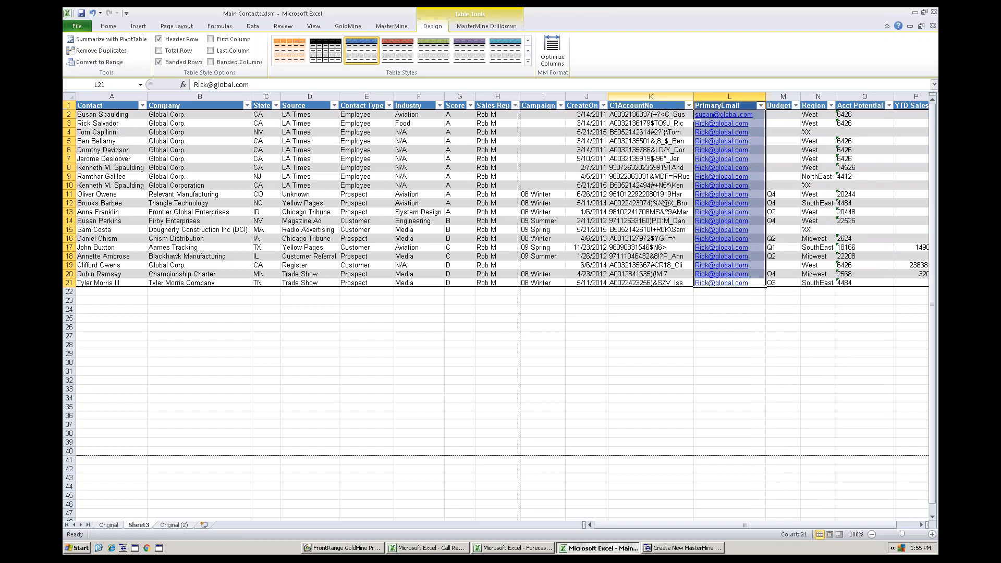
left_click(486, 26)
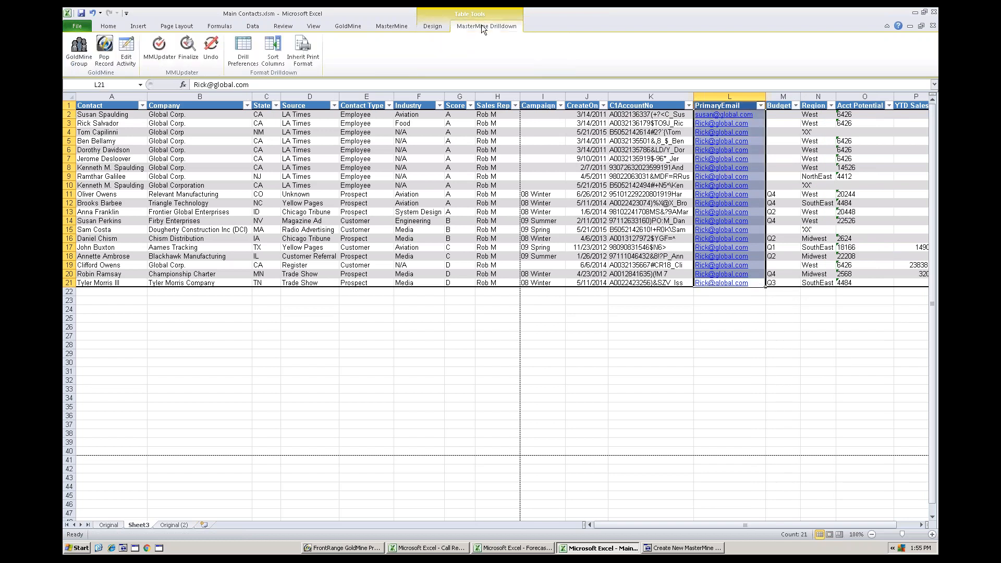
left_click(155, 48)
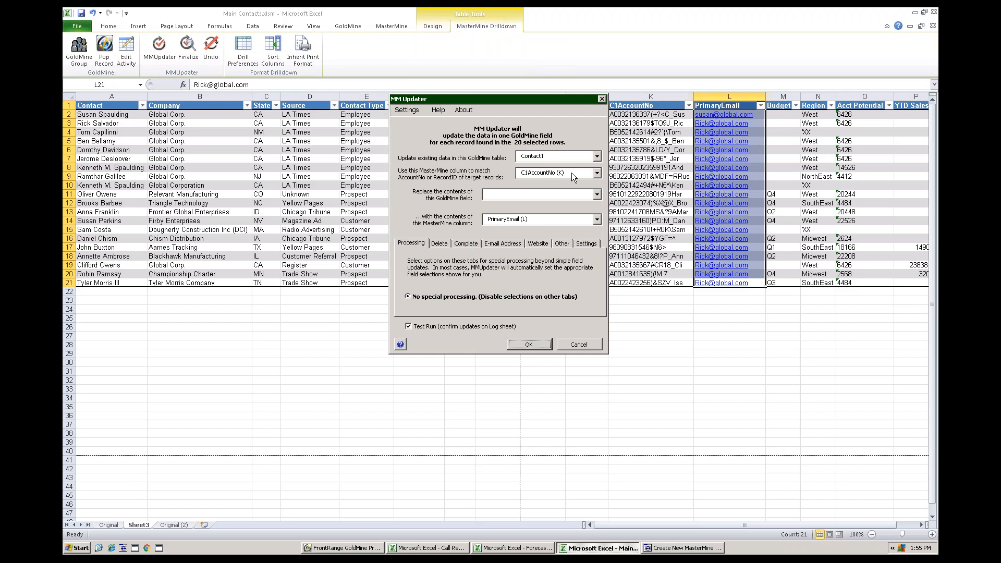
left_click(597, 156)
left_click(568, 200)
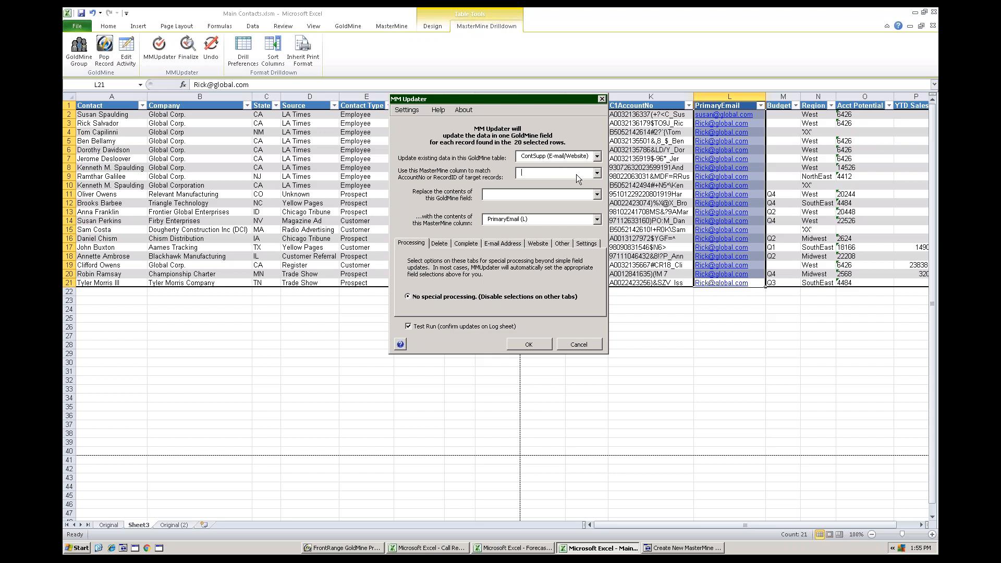
left_click(503, 240)
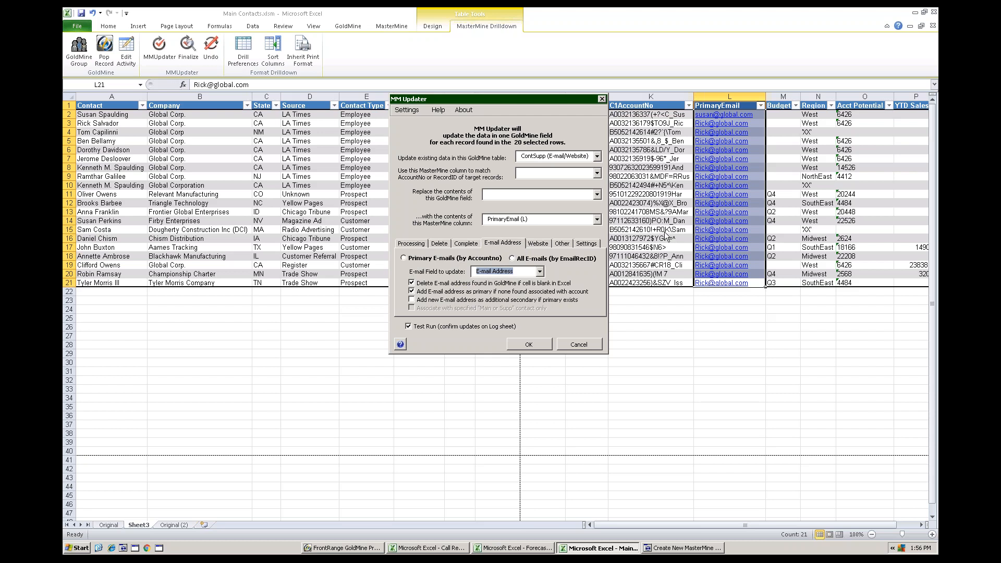
left_click(570, 342)
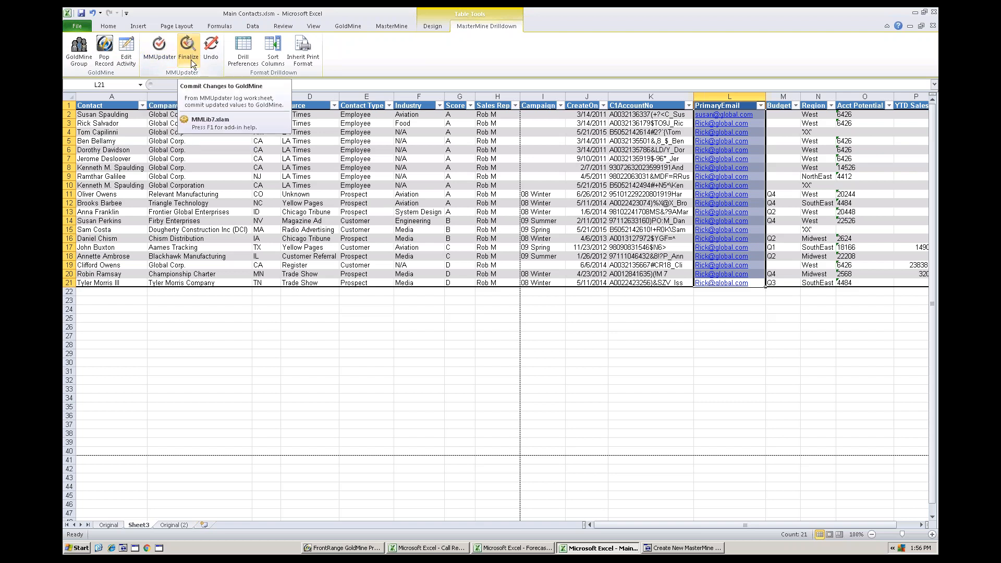
left_click(655, 178)
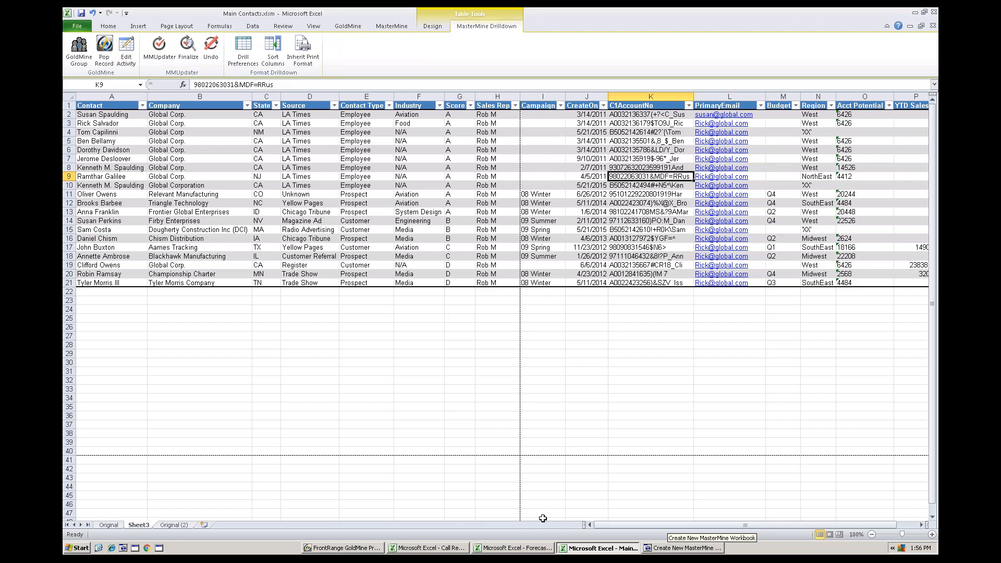
- Return to the Original (2) pivot worksheet and bring up the Create New MasterMine Workbook window
left_click(168, 525)
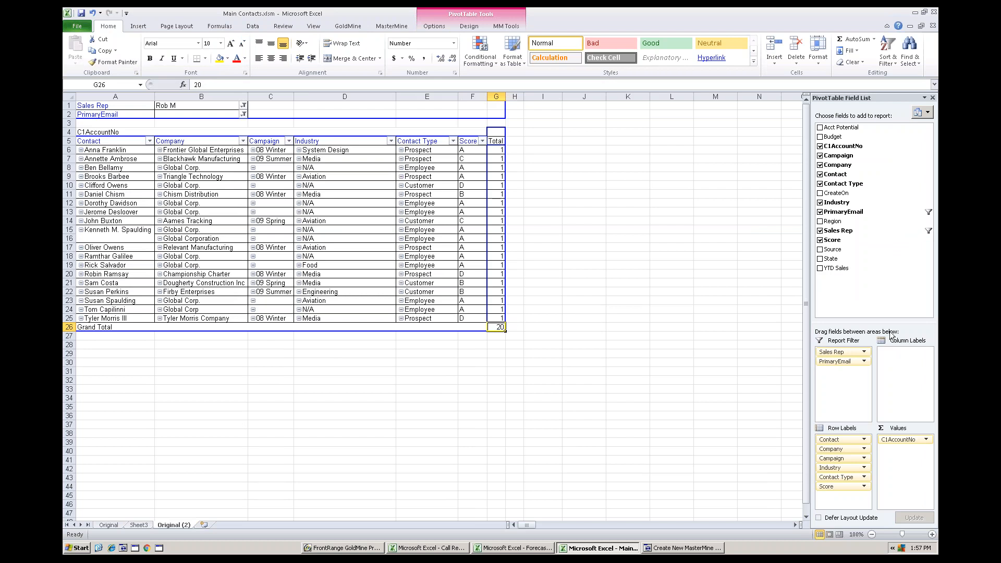
left_click(473, 274)
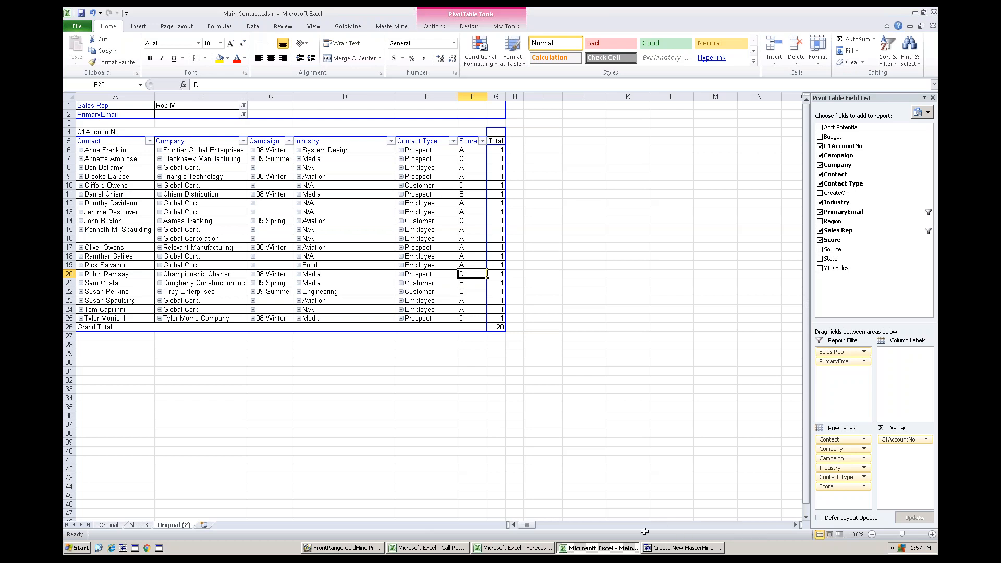
left_click(678, 550)
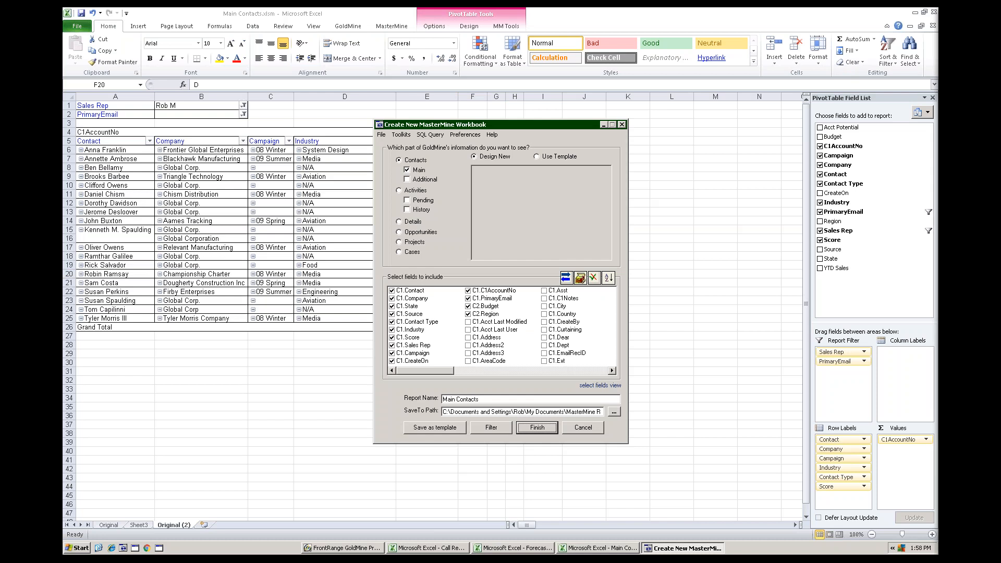
- Switch to the GoldMine with Analytics PowerPoint slide show and advance to the "Why Use MasterMine?" slide
key("alt+Tab")
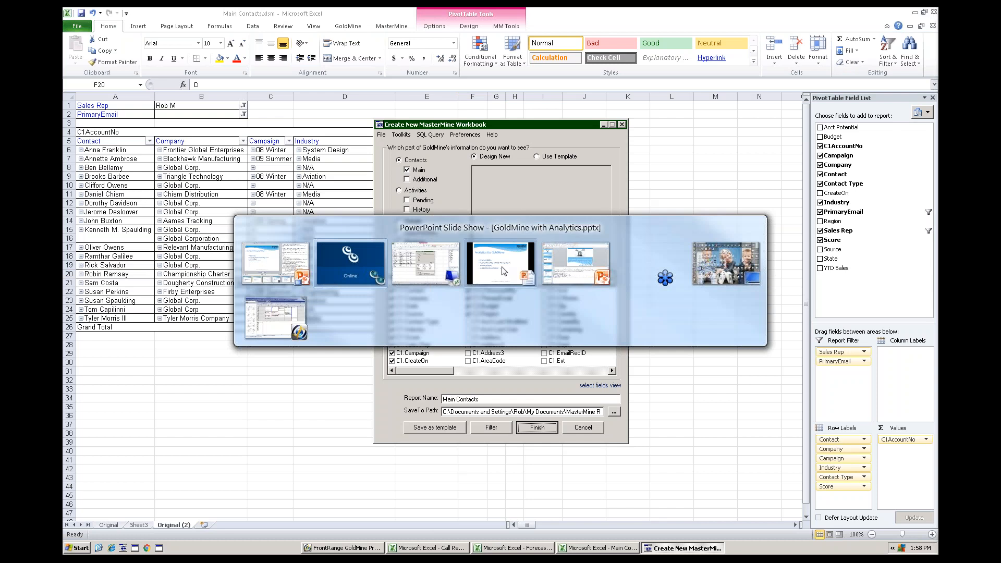
left_click(536, 267)
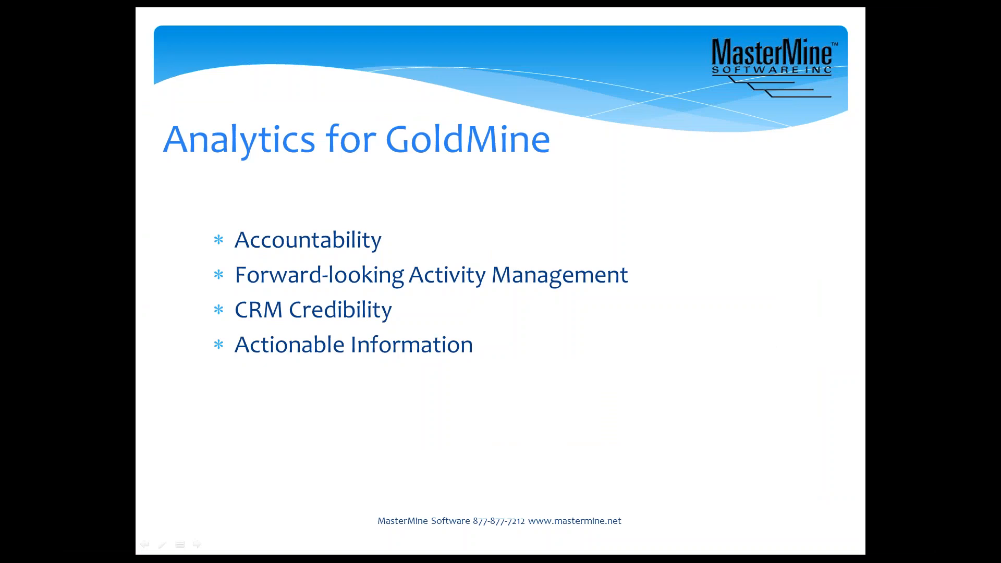
key("Right")
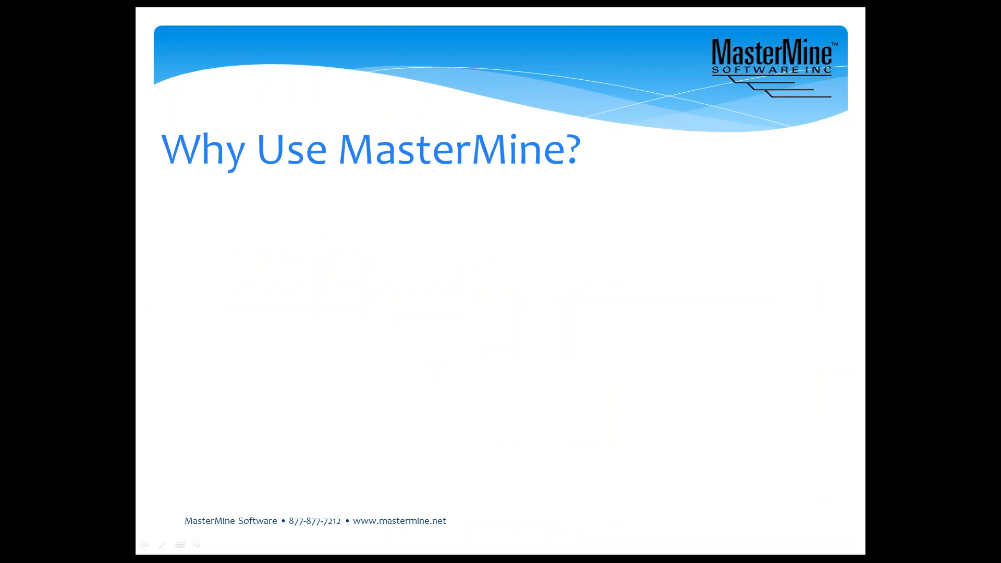
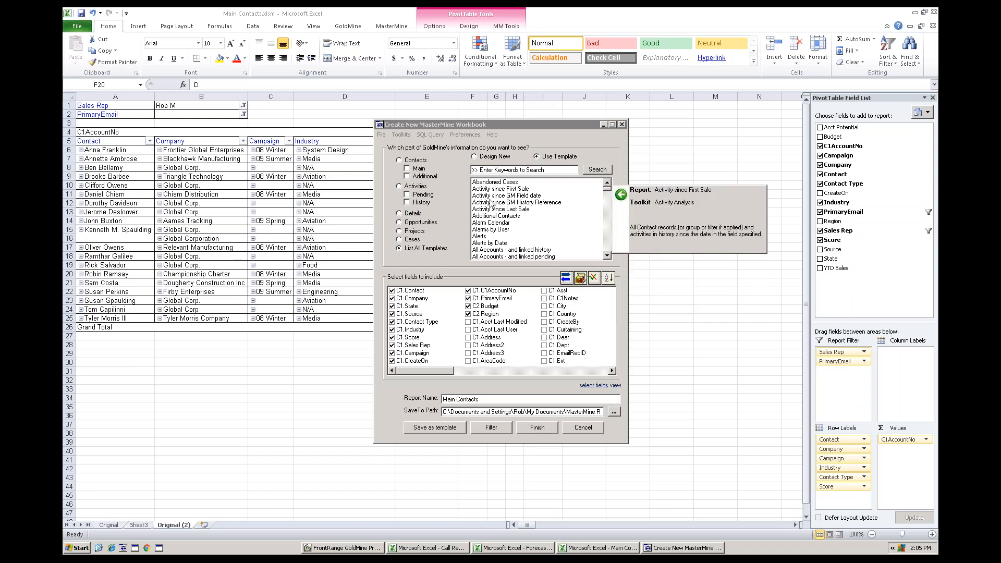
- Choose the Alarms by User template for the new MasterMine workbook and switch back to the GoldMine with Analytics PowerPoint slide show
left_click(491, 230)
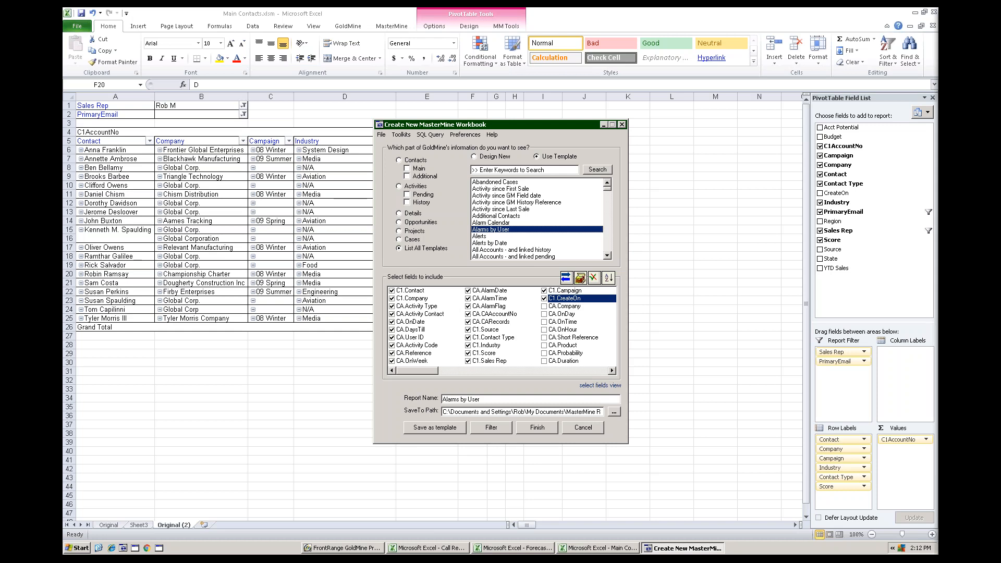
key("alt+Tab")
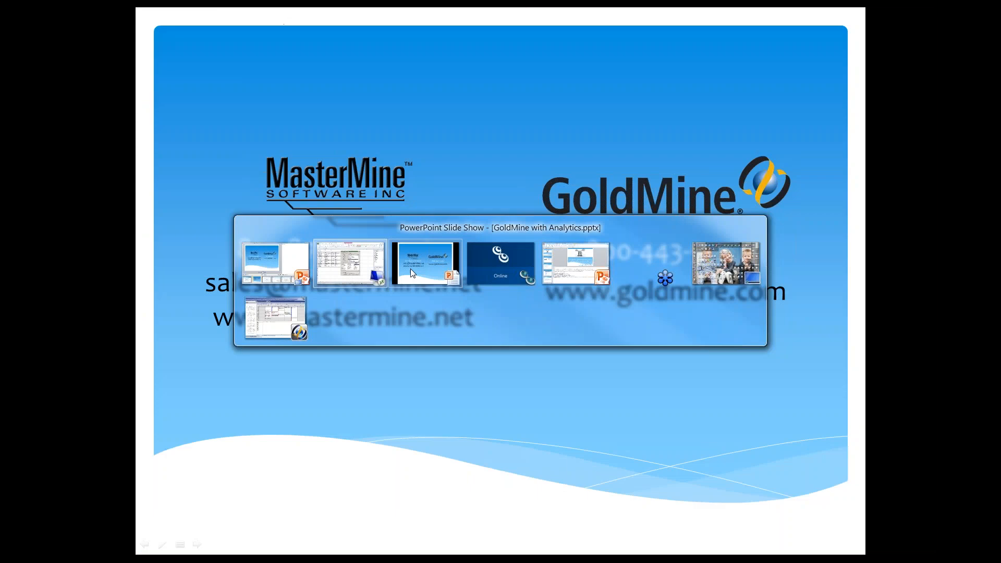